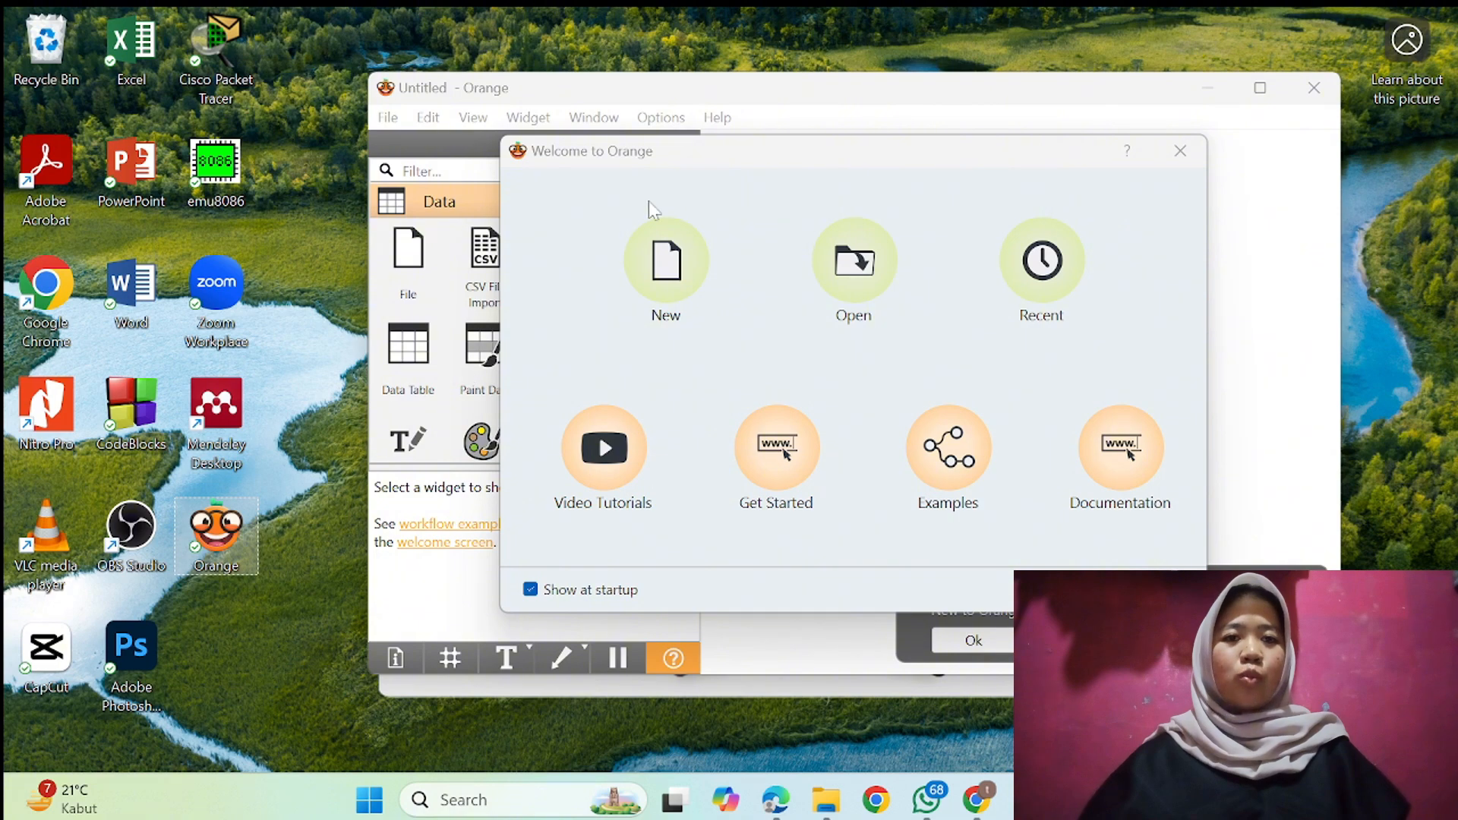
# Step: Start a new workflow from the welcome screen and maximize the workflow window
pyautogui.click(667, 291)
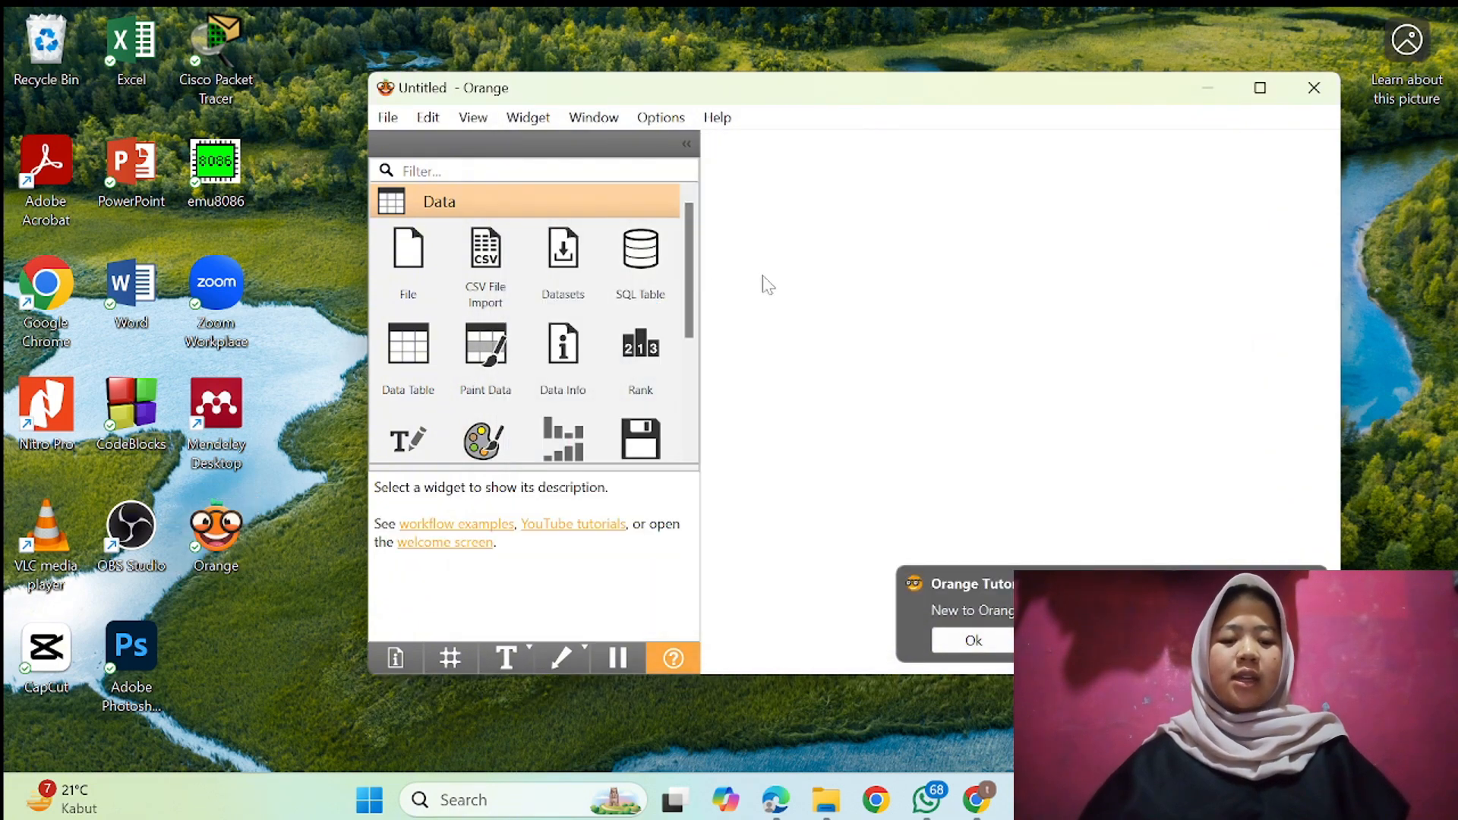
pyautogui.click(1251, 97)
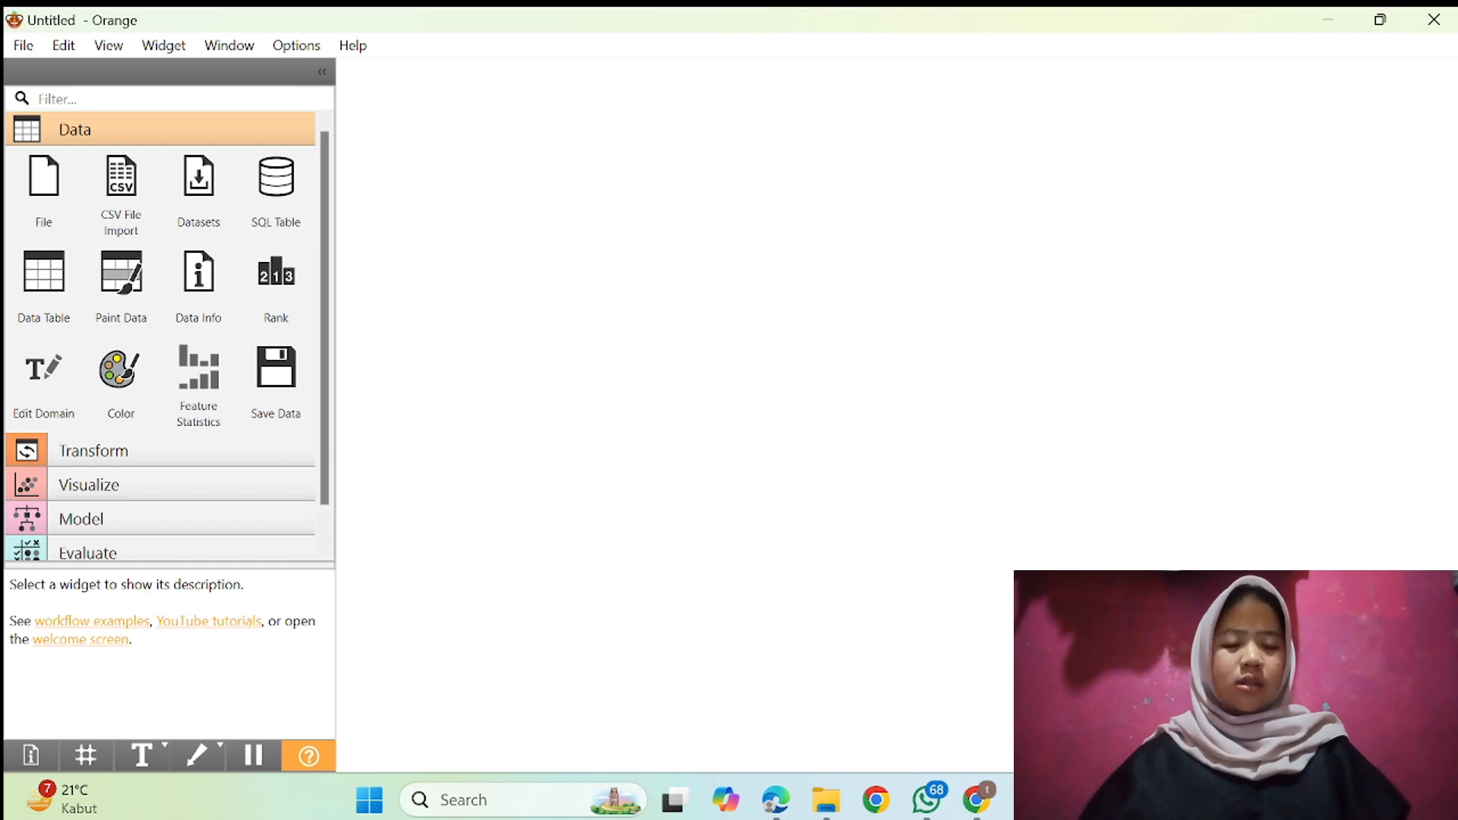
# Step: Install the Associate add-on with the required restart, and check in the add-on list that it is installed
pyautogui.click(304, 49)
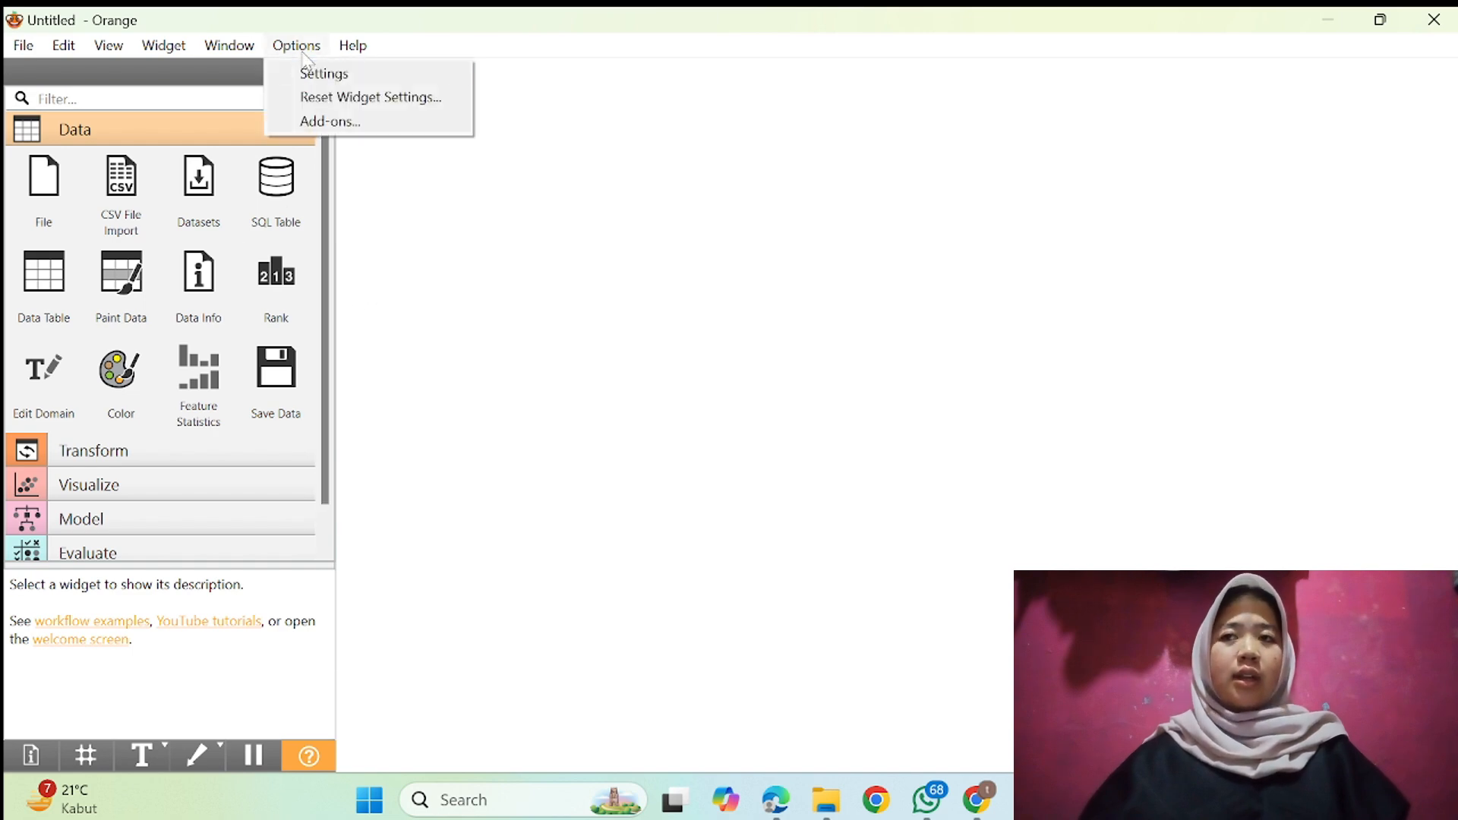
pyautogui.click(320, 123)
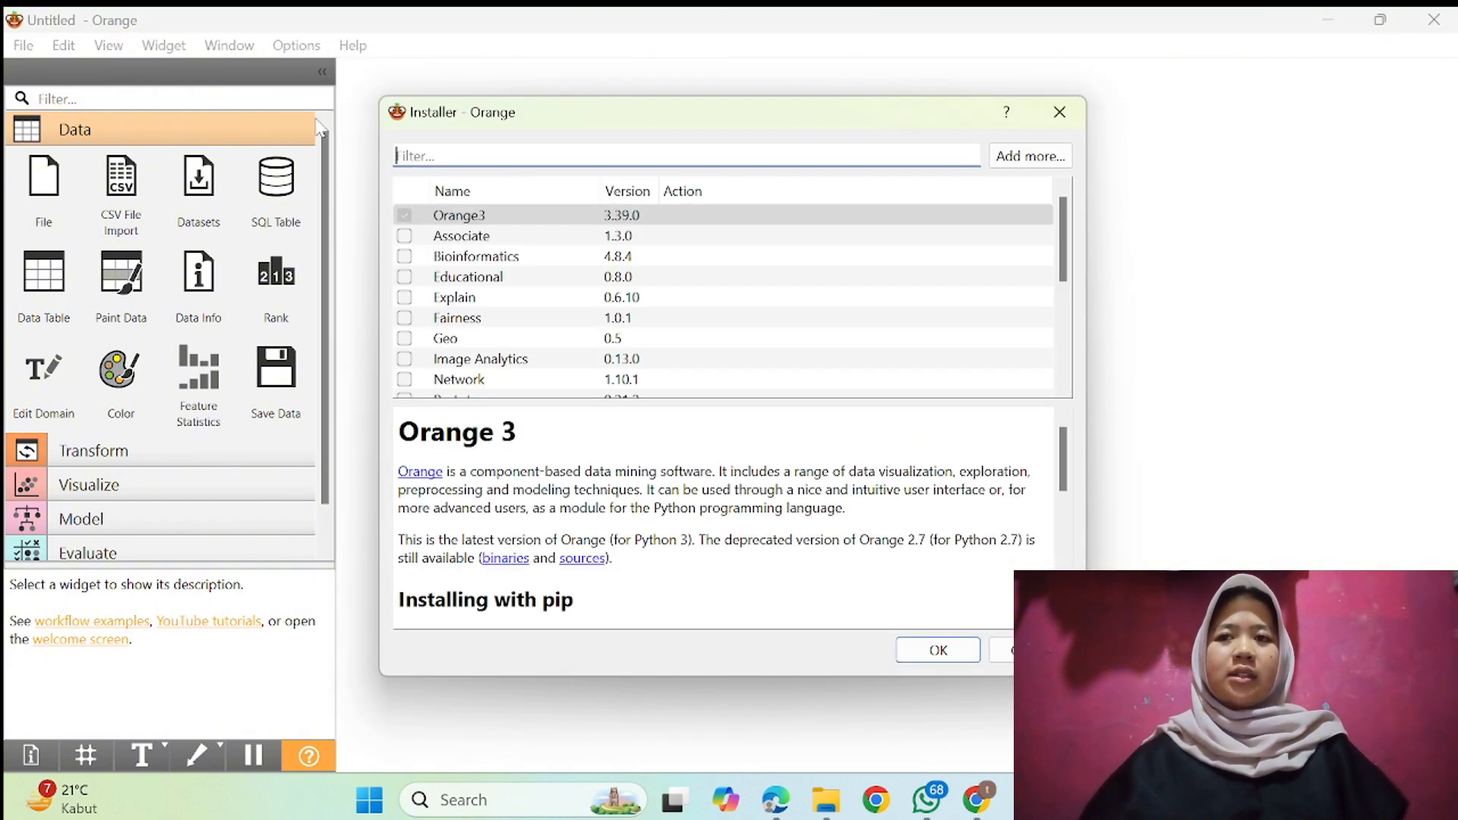
pyautogui.click(405, 236)
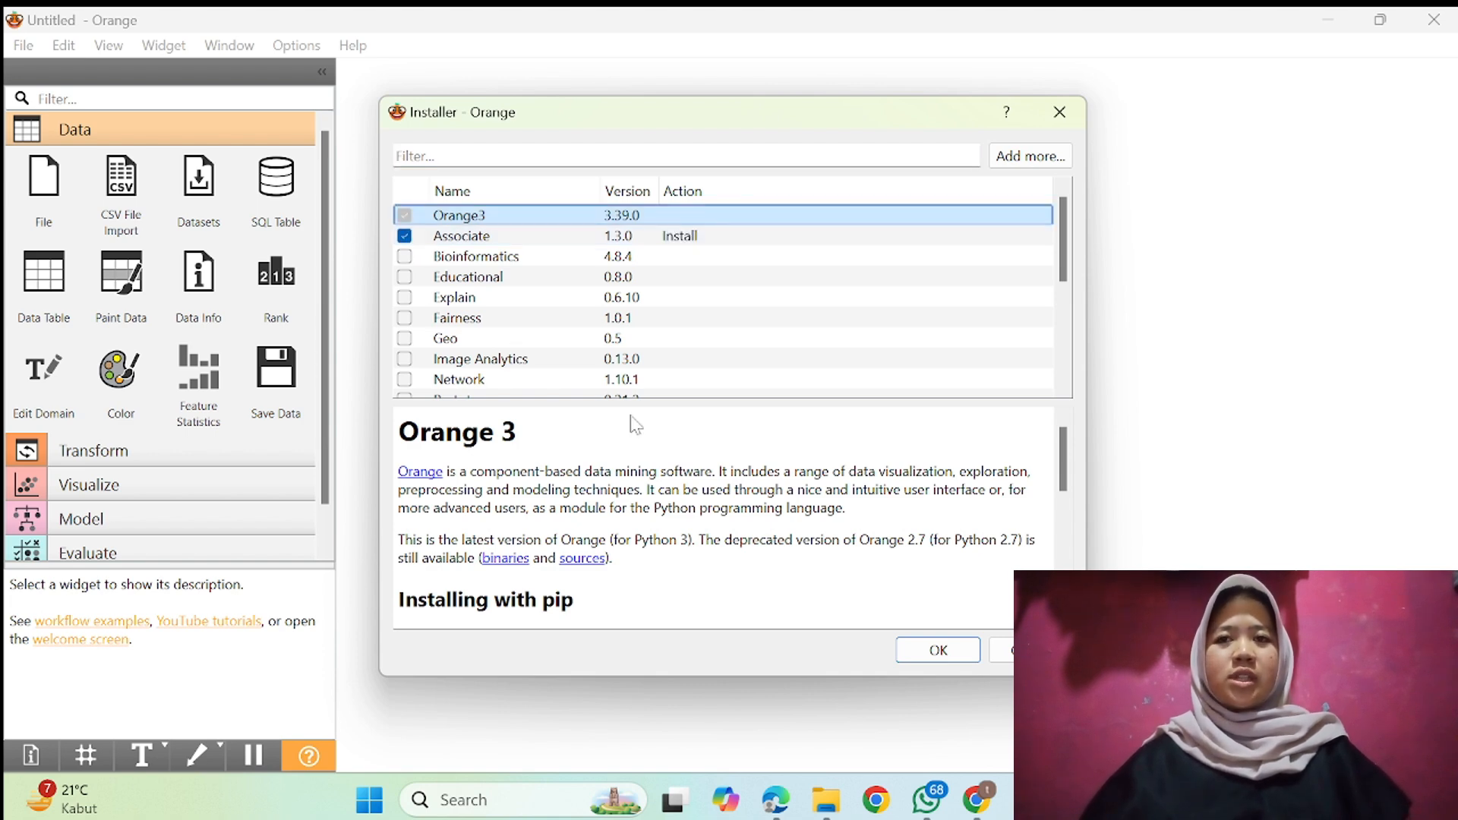
pyautogui.click(927, 655)
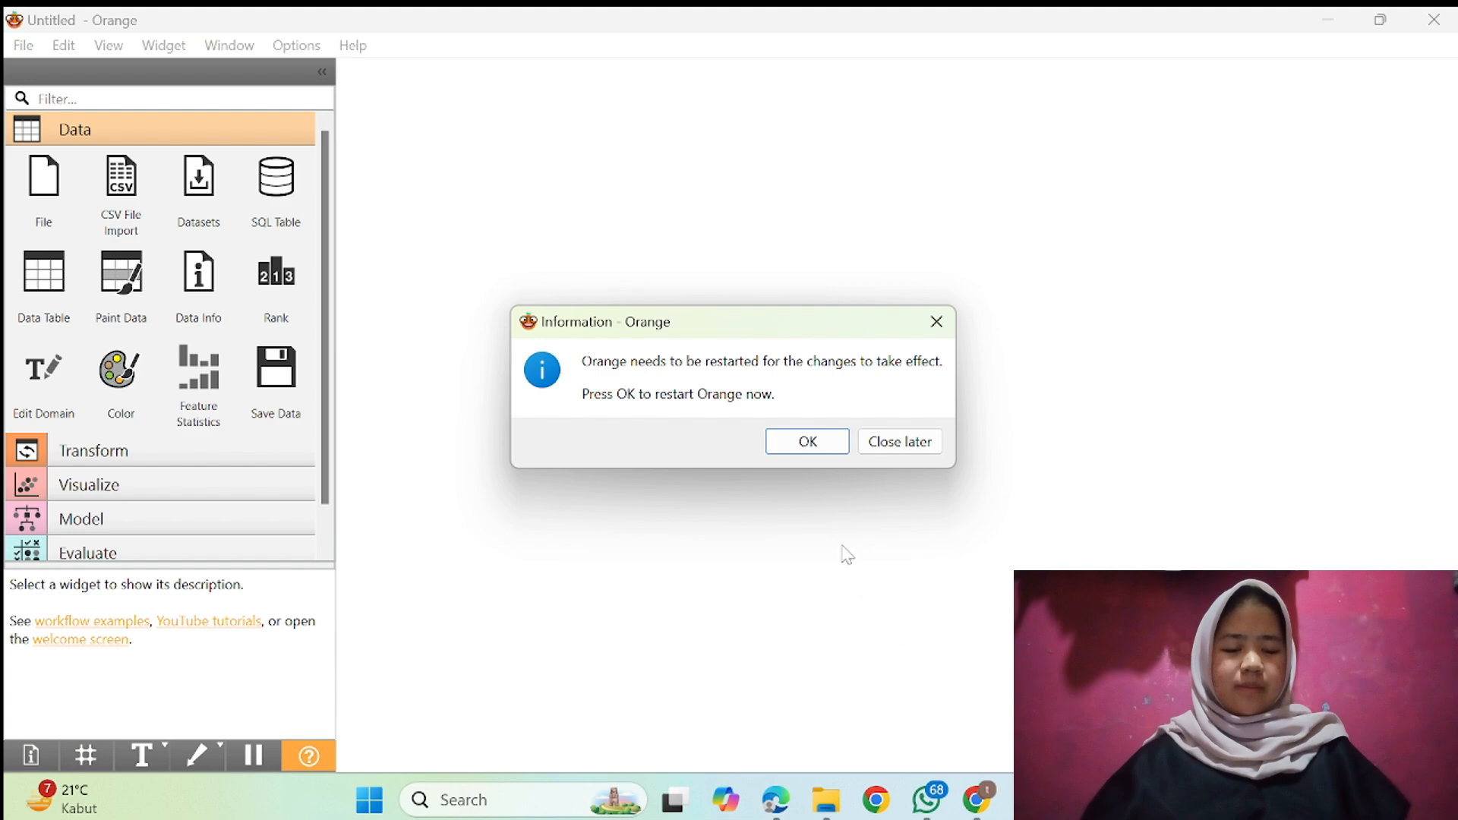
pyautogui.click(808, 442)
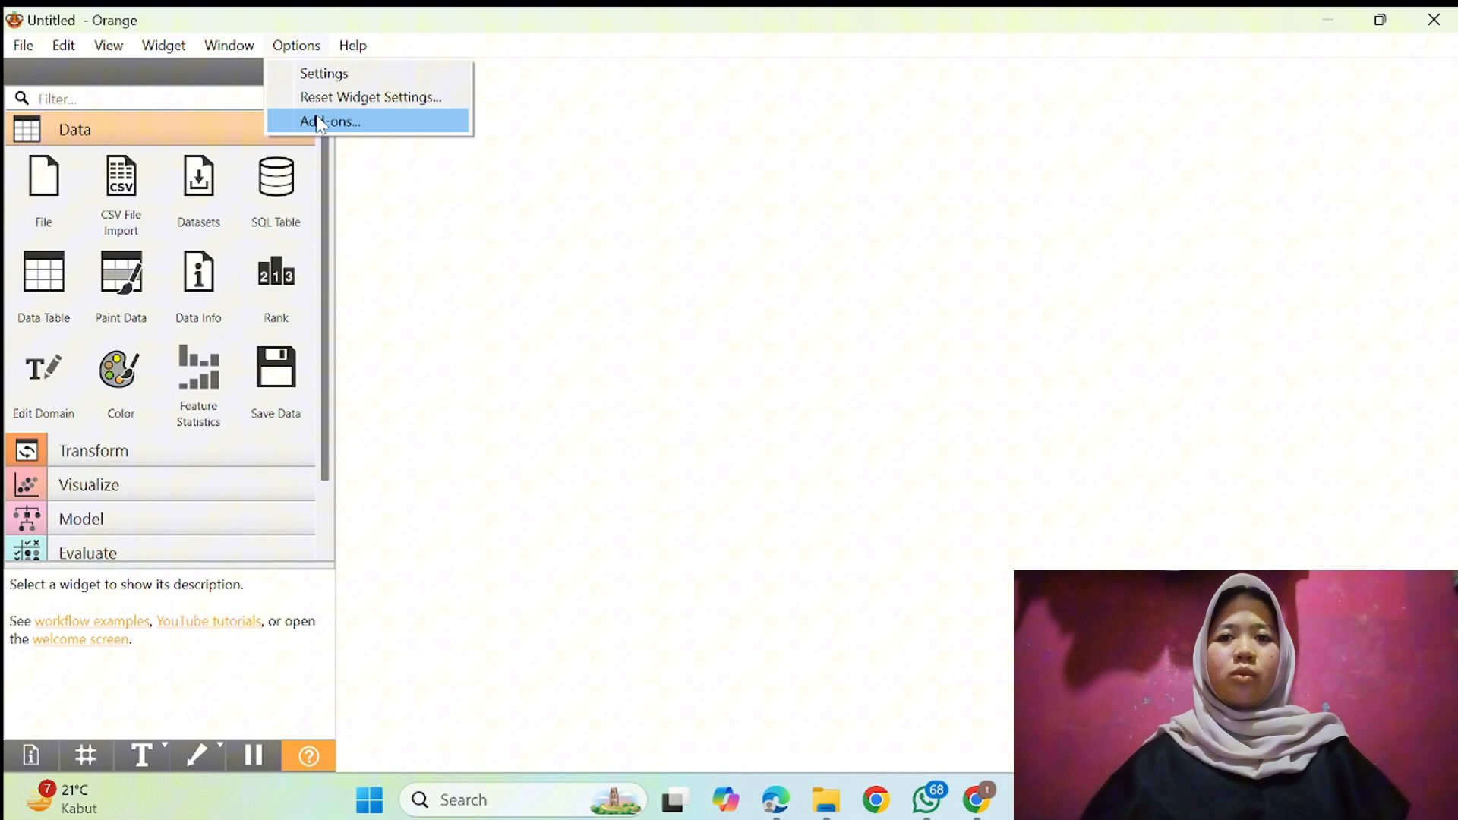
pyautogui.click(320, 121)
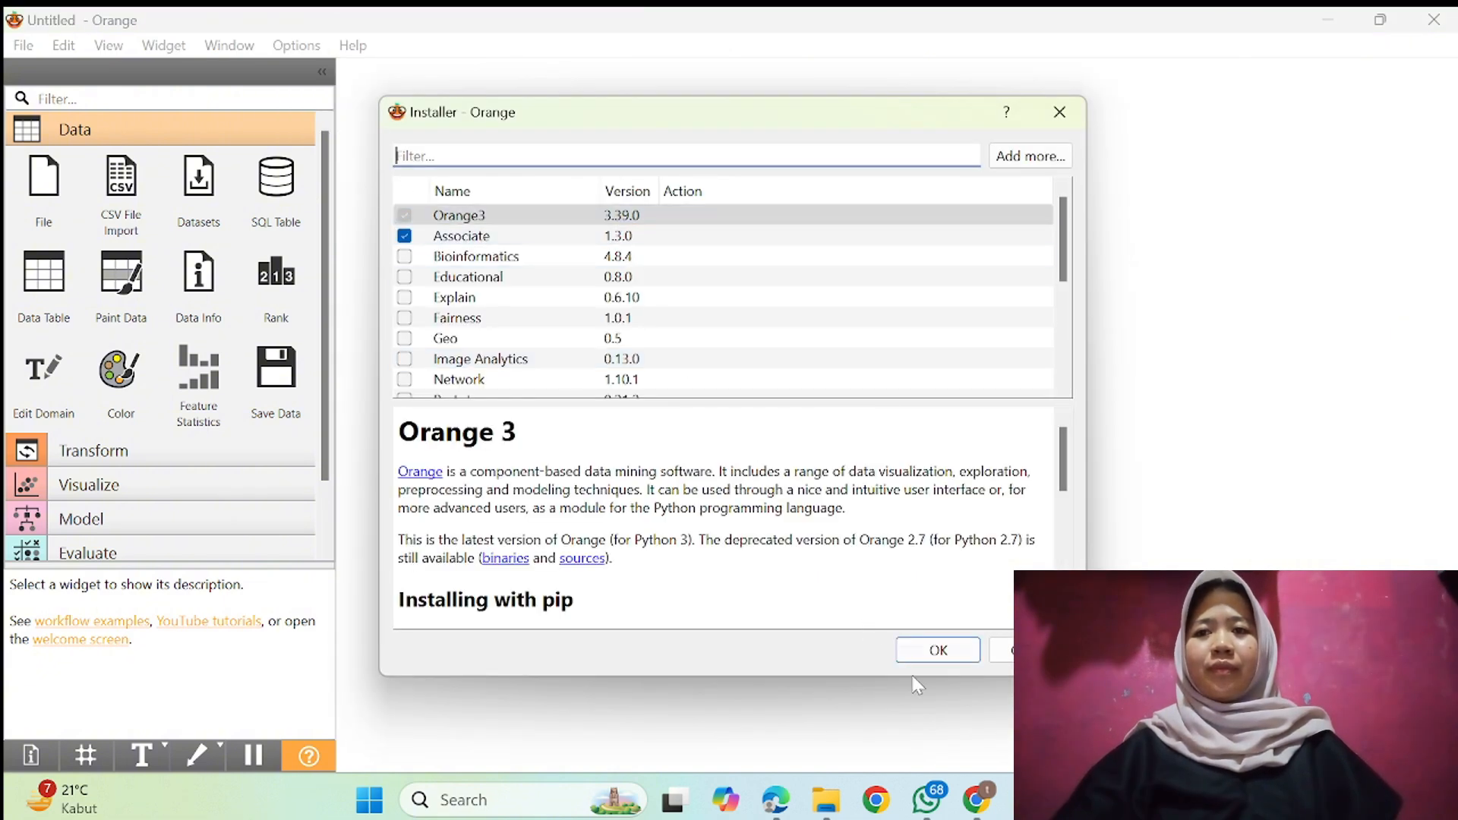
pyautogui.click(941, 654)
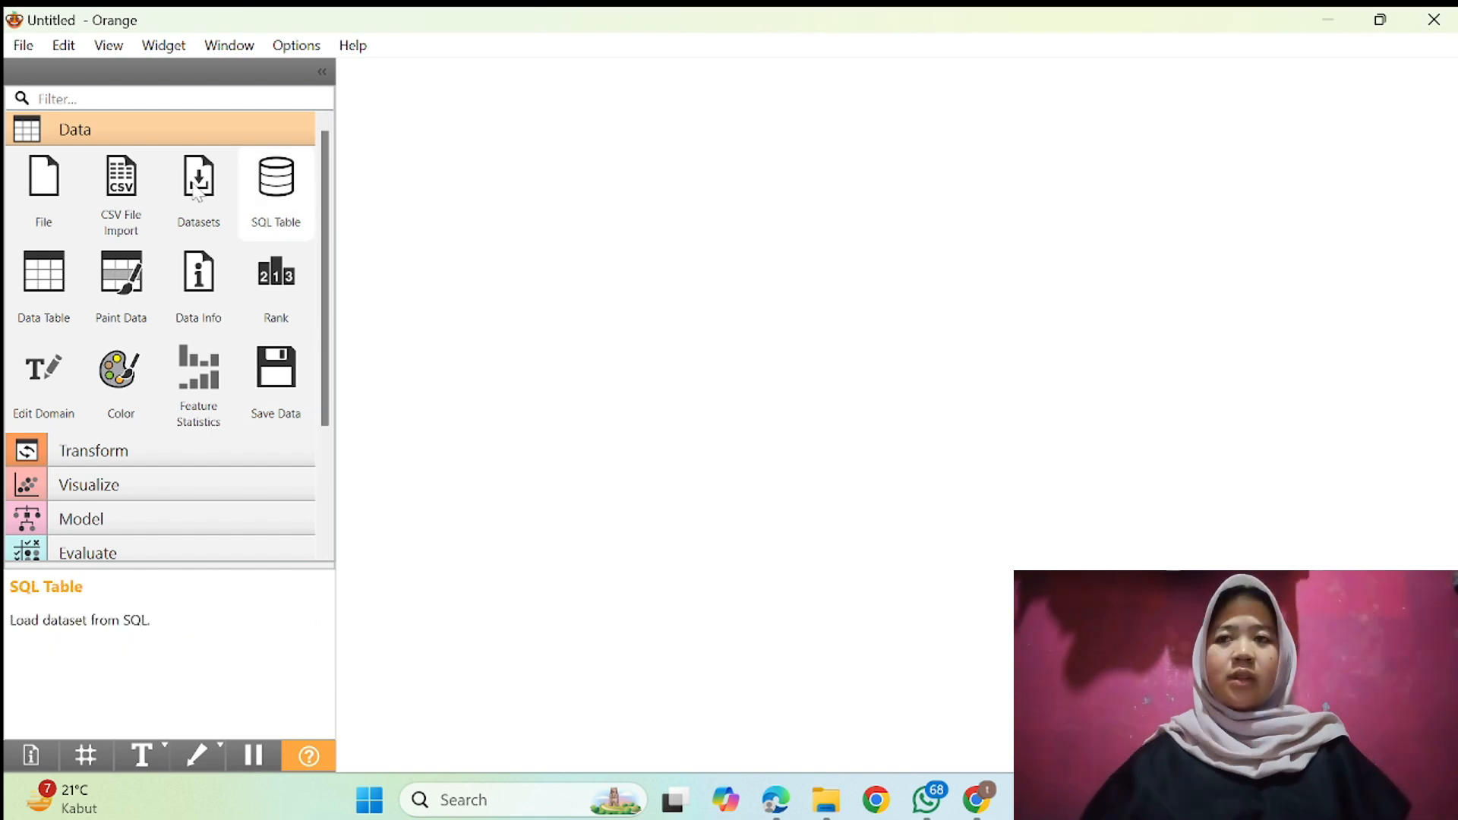
# Step: Add a File widget to the canvas and load Asosiasi Data Makanan1 from the Downloads folder into it
pyautogui.click(49, 189)
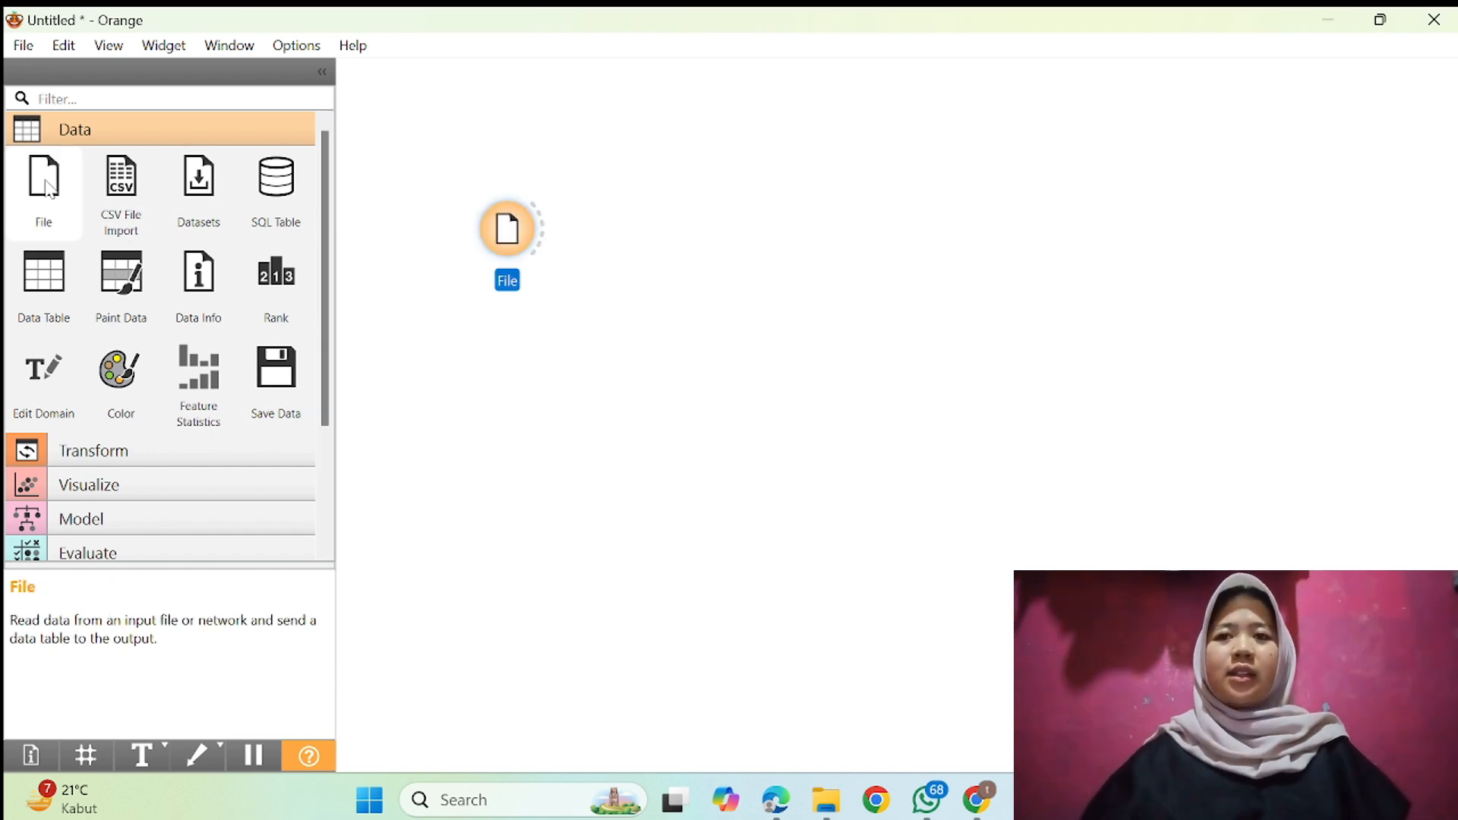
pyautogui.rightClick(517, 242)
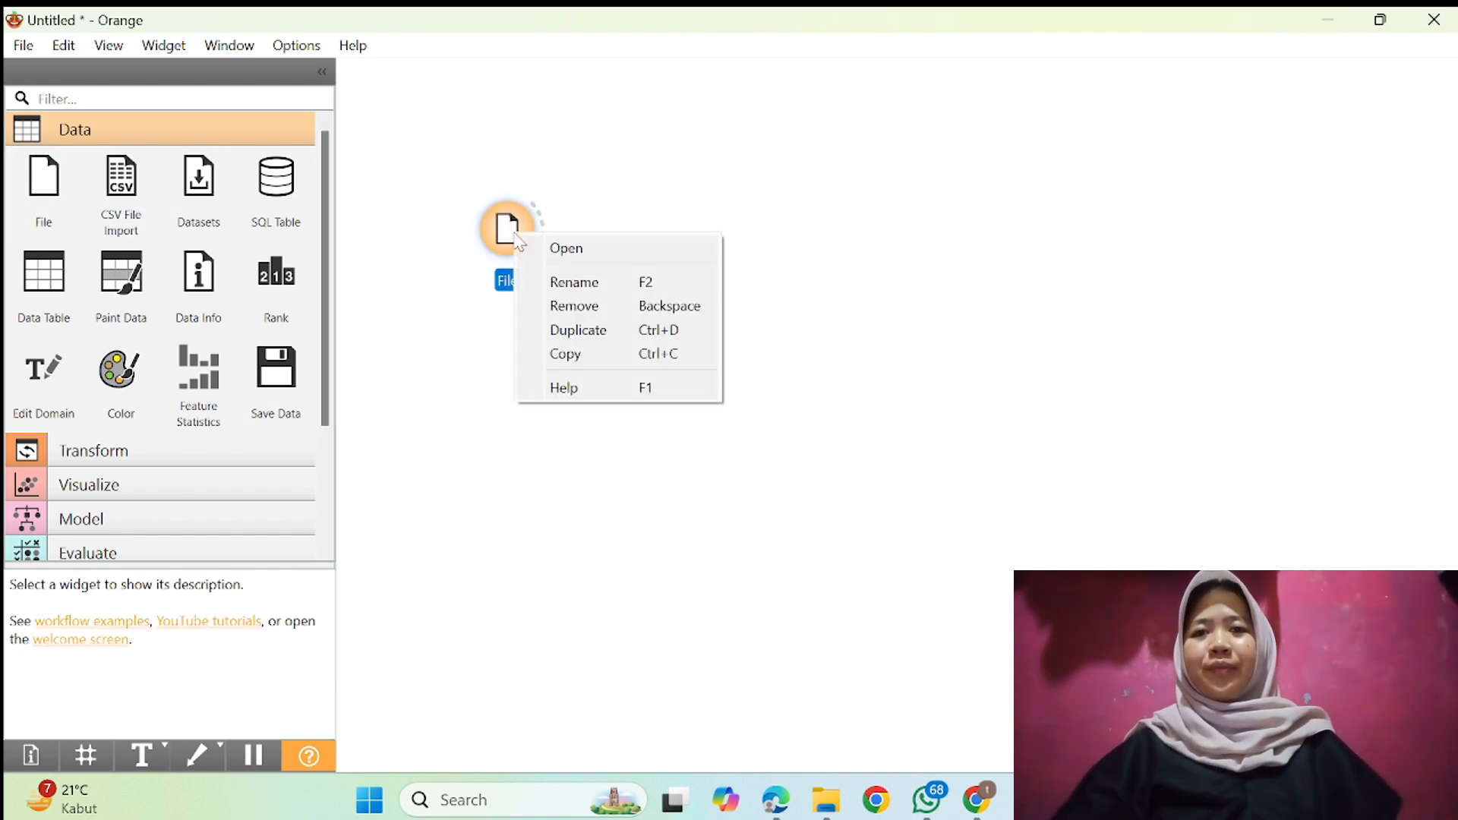
pyautogui.click(603, 250)
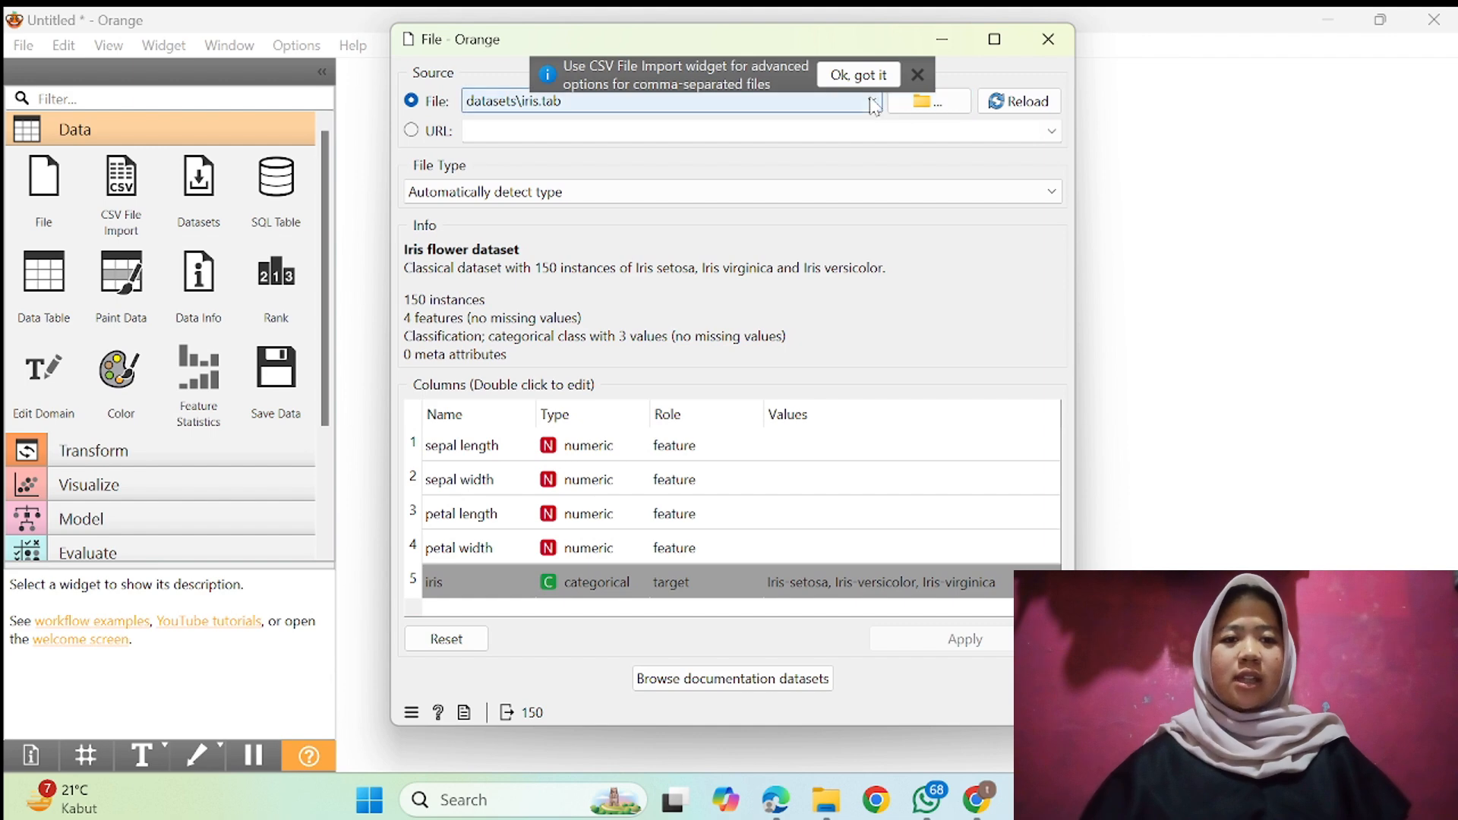
pyautogui.click(936, 107)
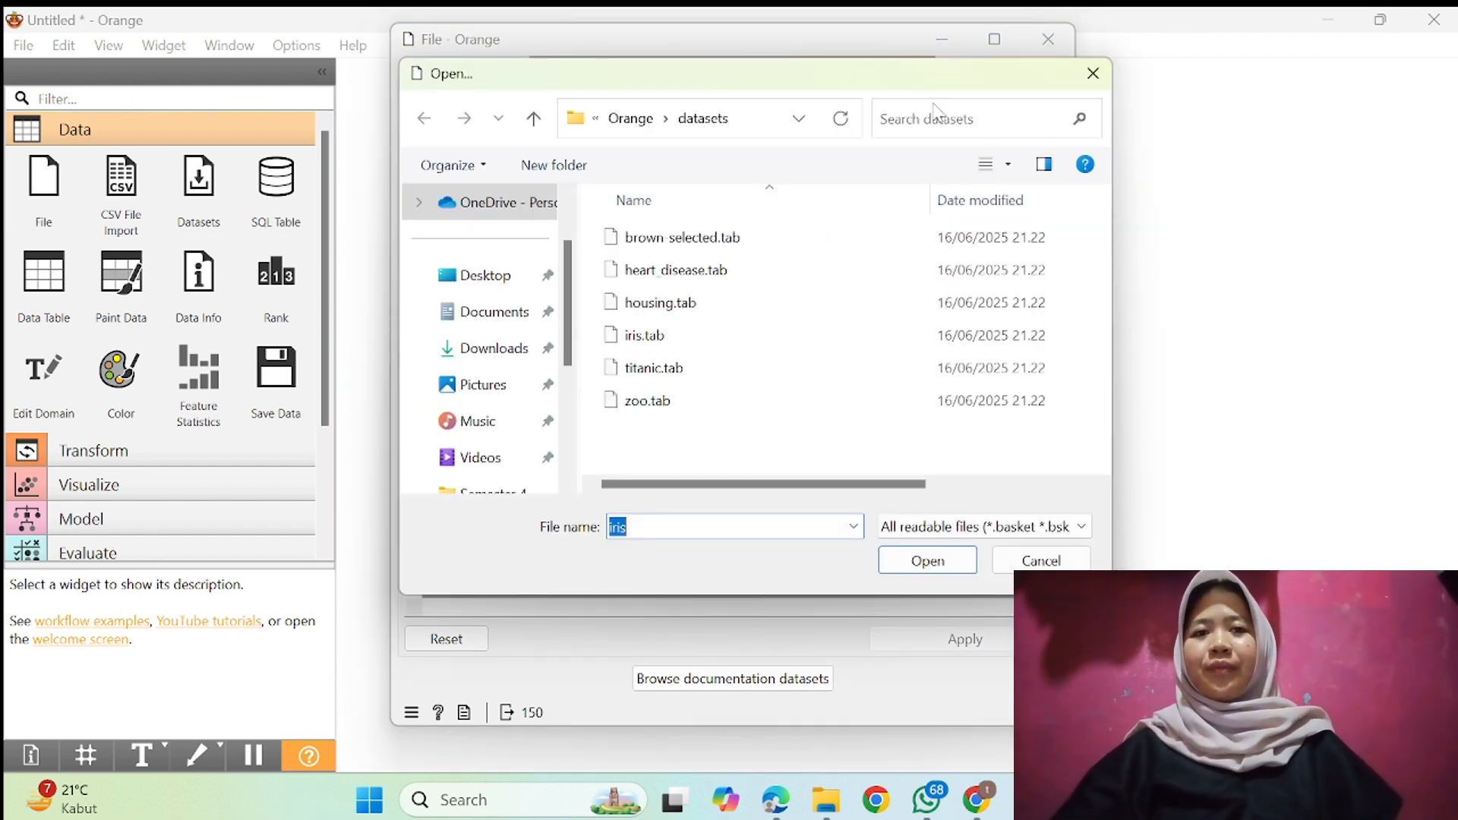
pyautogui.click(515, 356)
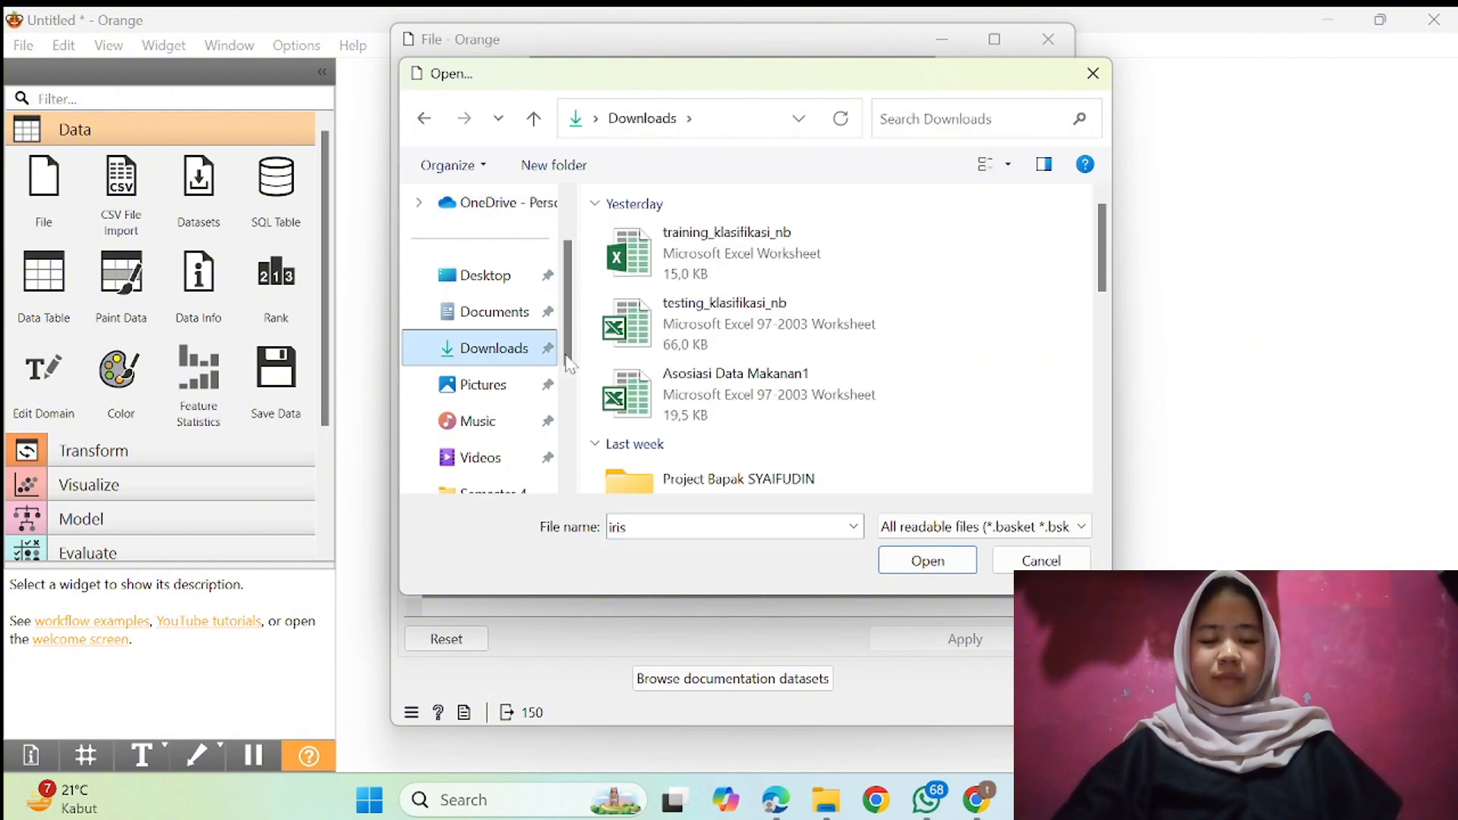
pyautogui.click(741, 408)
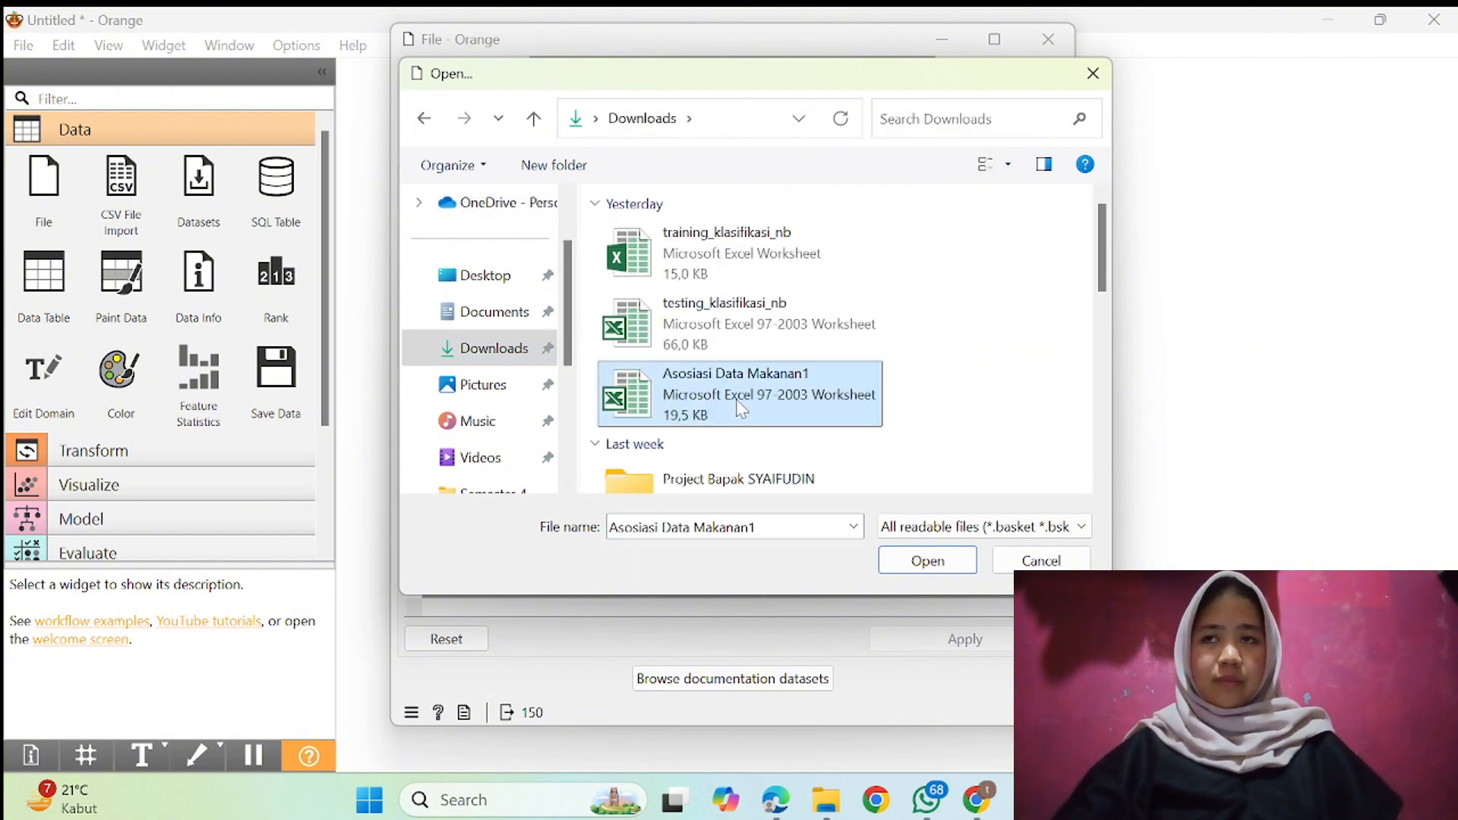
pyautogui.click(927, 562)
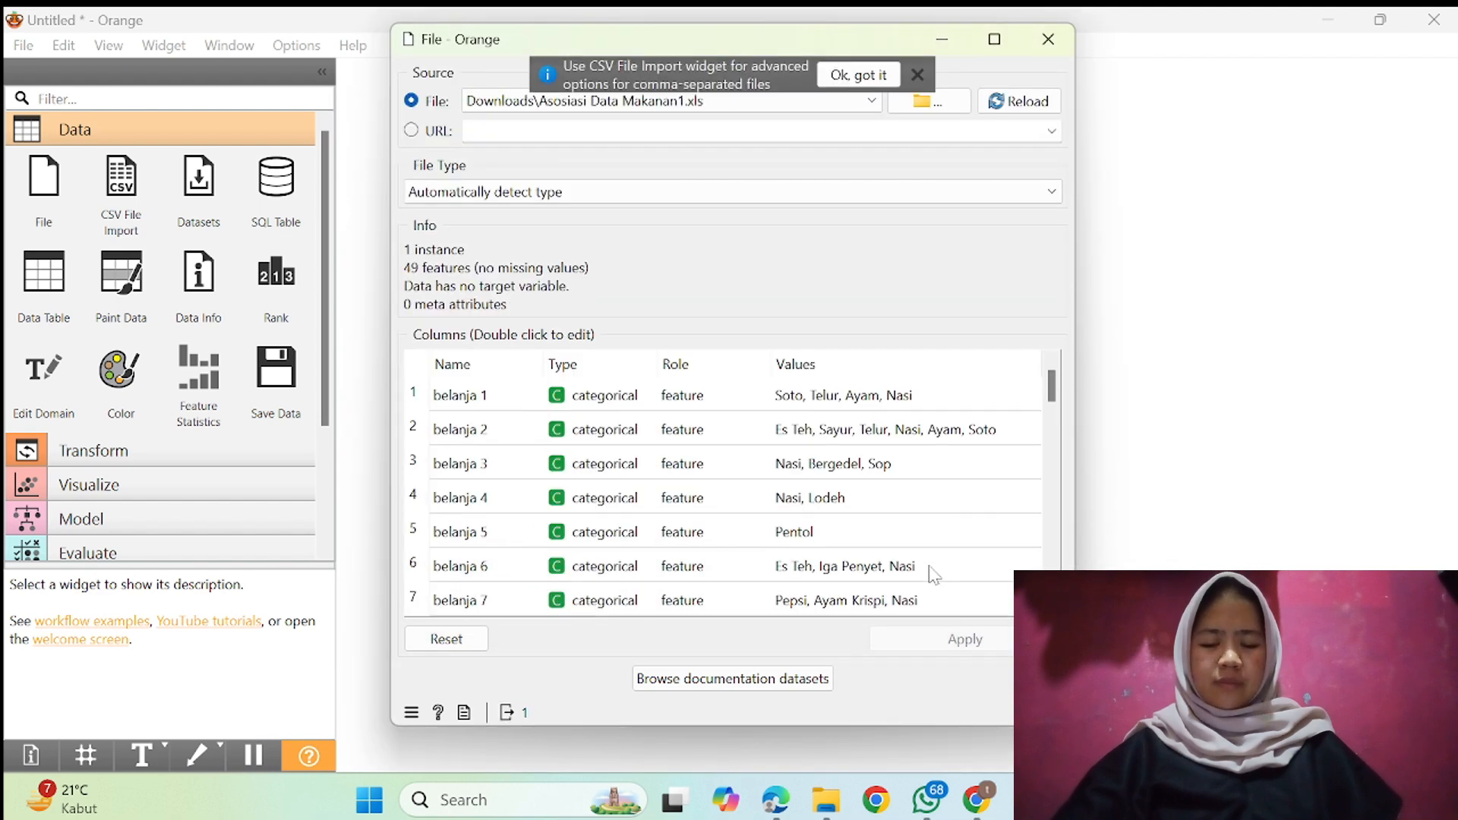
# Step: Review the names, types, roles and values of all imported columns, then dismiss the CSV import hint and close the File widget's window
pyautogui.scroll(-14, 825, 481)
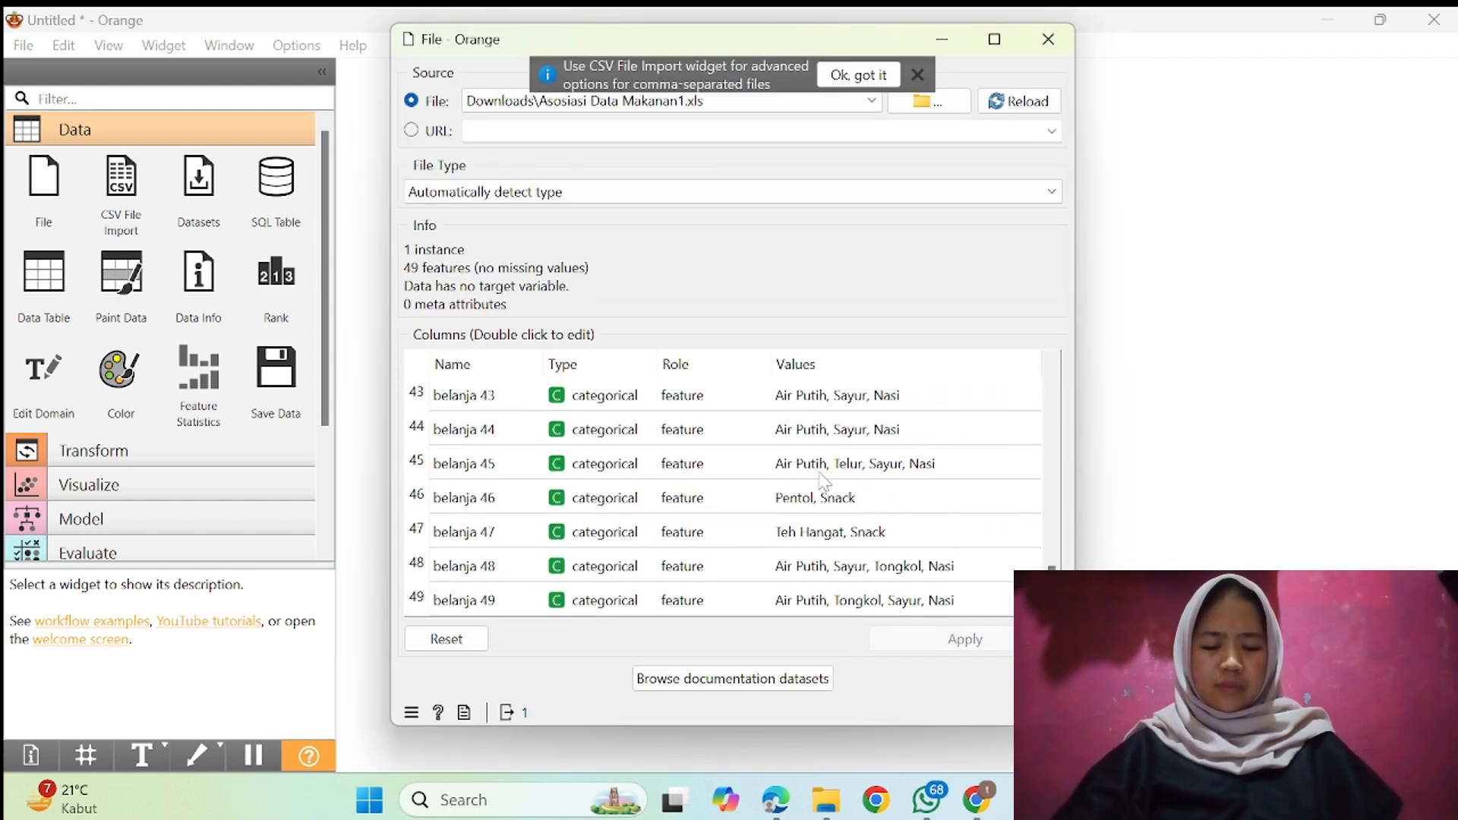
pyautogui.scroll(2, 824, 481)
pyautogui.scroll(-2, 825, 482)
pyautogui.scroll(16, 824, 482)
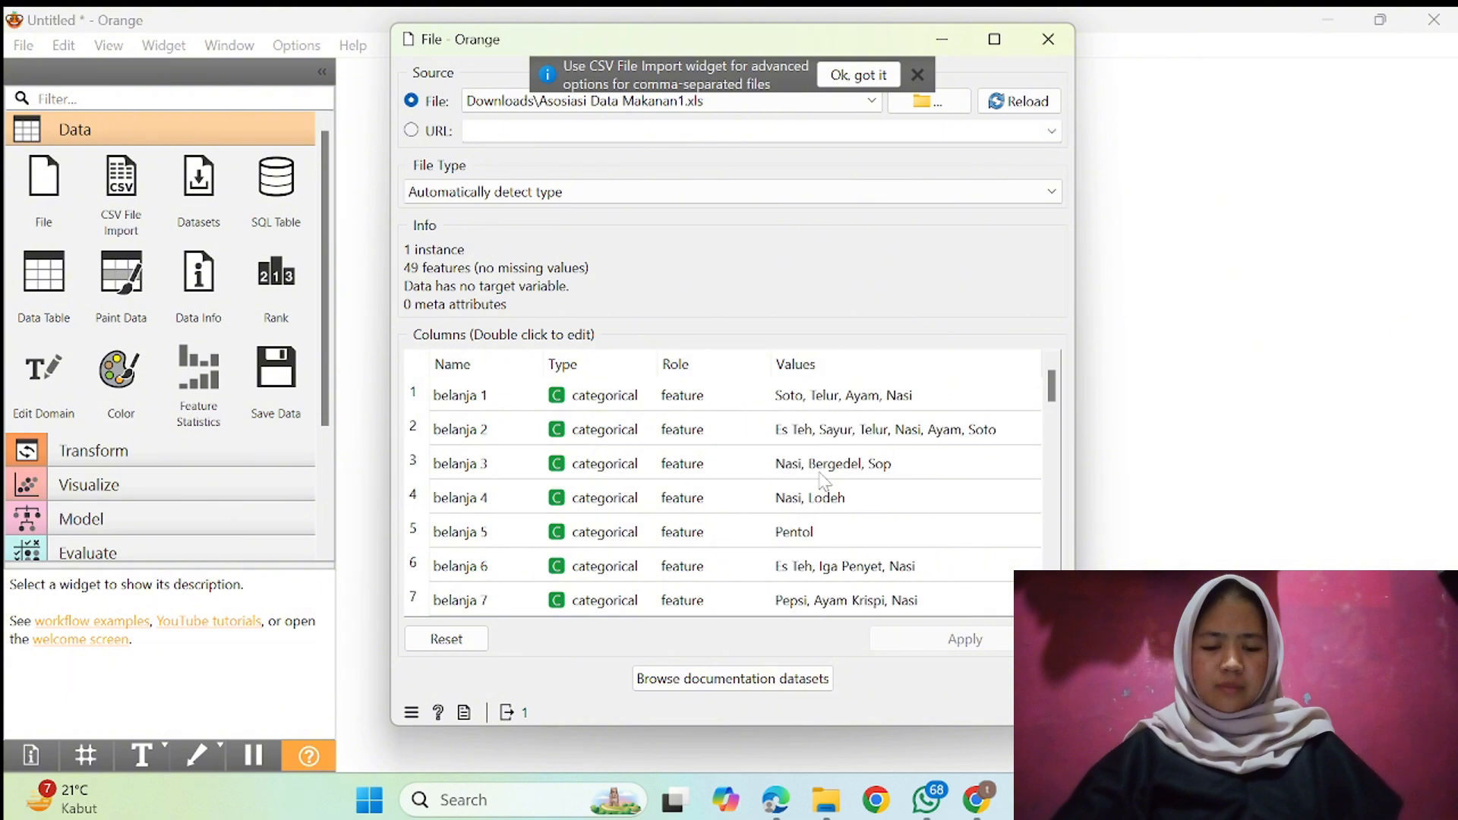
pyautogui.click(883, 73)
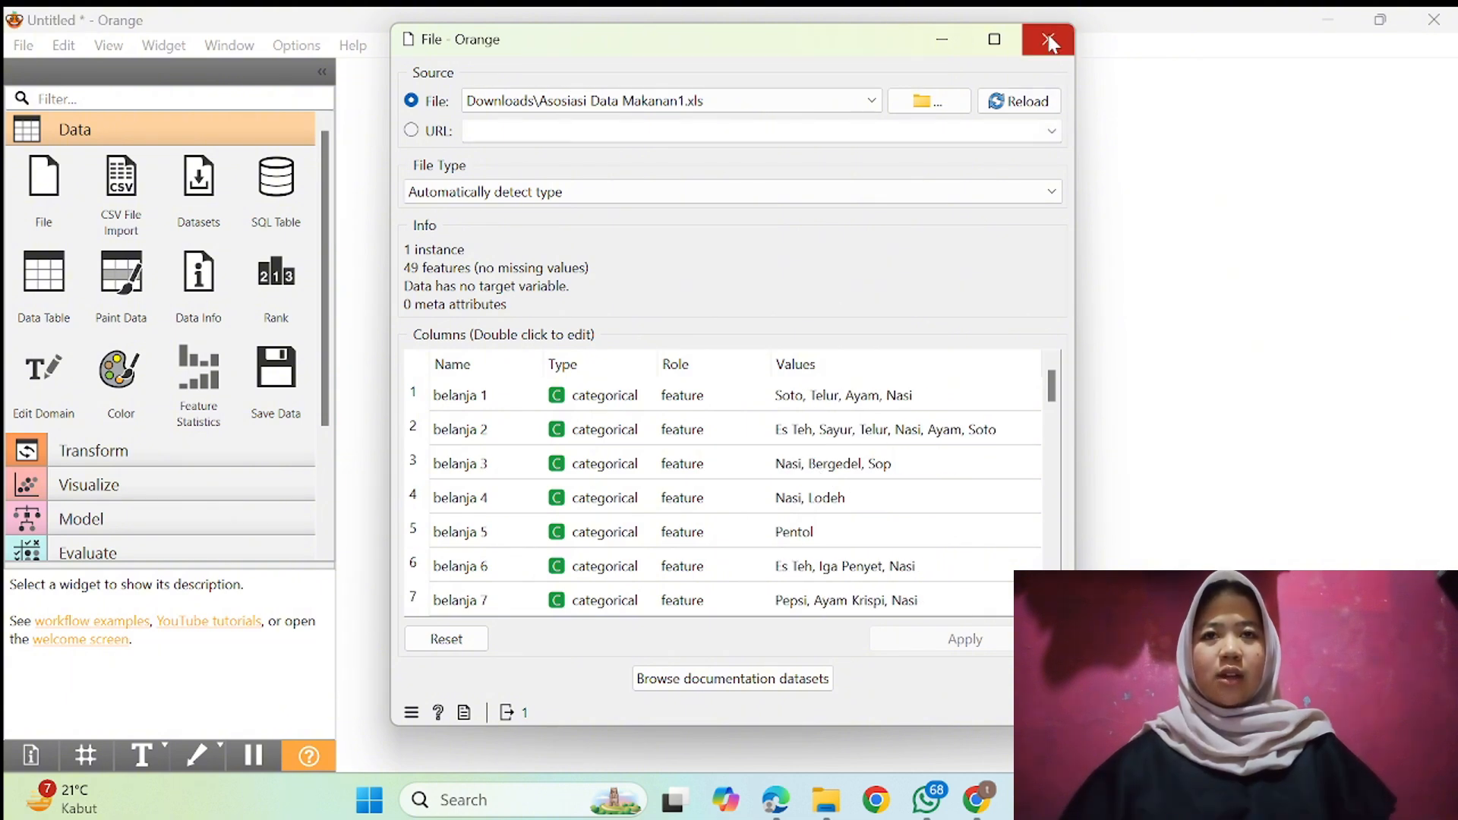
pyautogui.click(1049, 41)
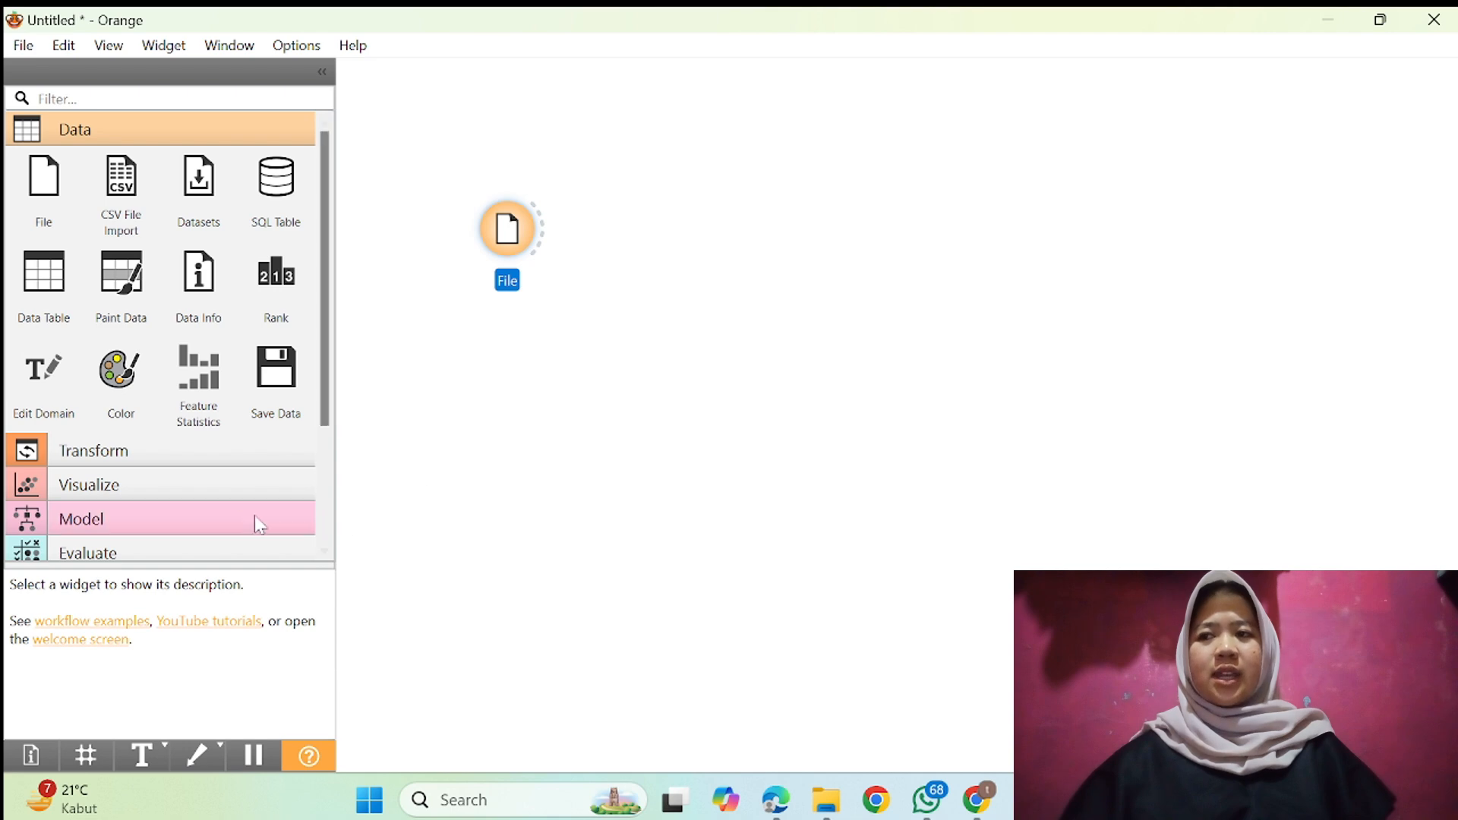
# Step: Add an Association Rules widget and connect the File widget's data output to it
pyautogui.scroll(-3, 198, 484)
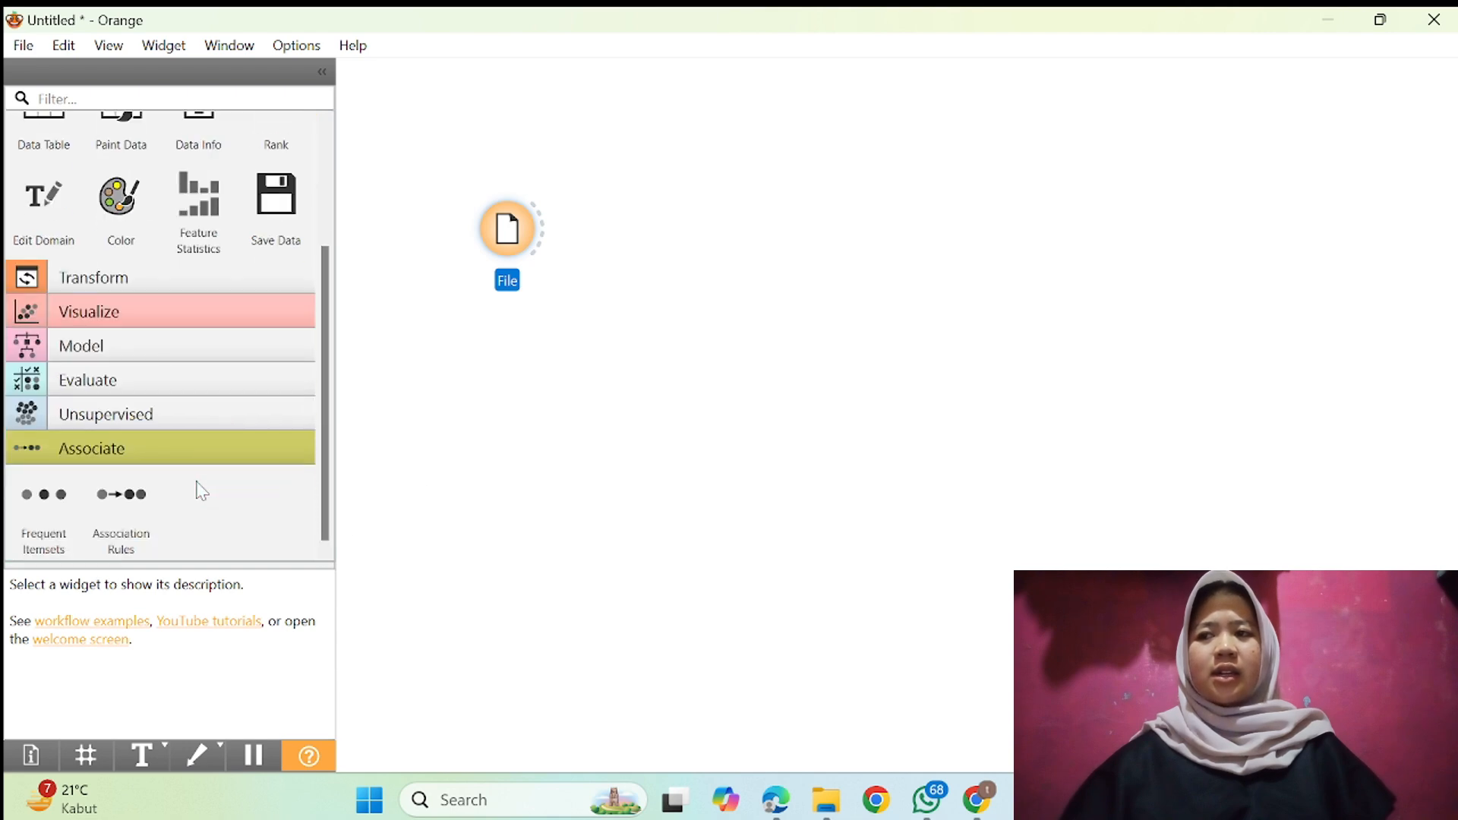
pyautogui.click(122, 503)
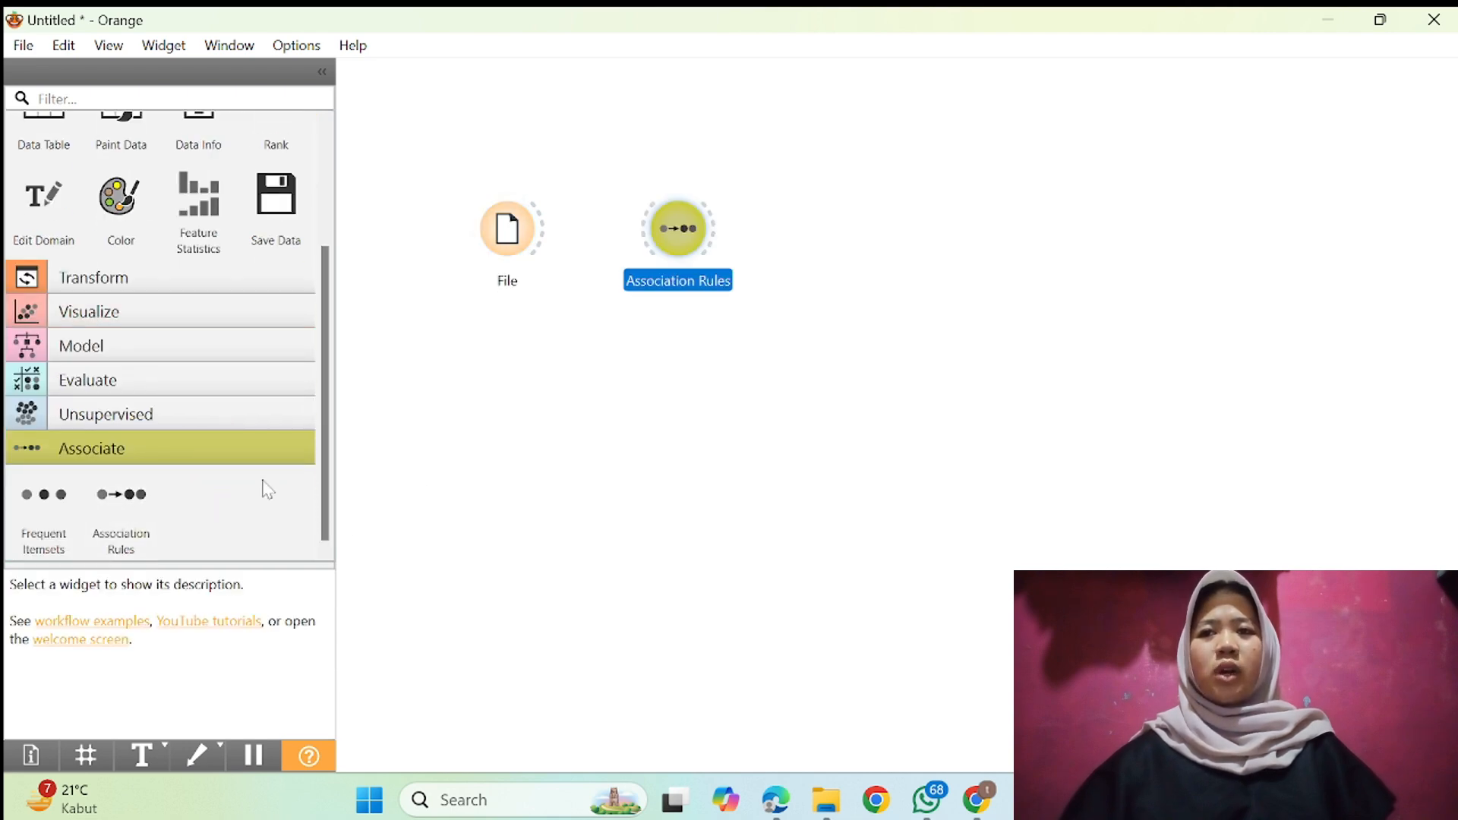
pyautogui.moveTo(540, 233); pyautogui.dragTo(649, 242)
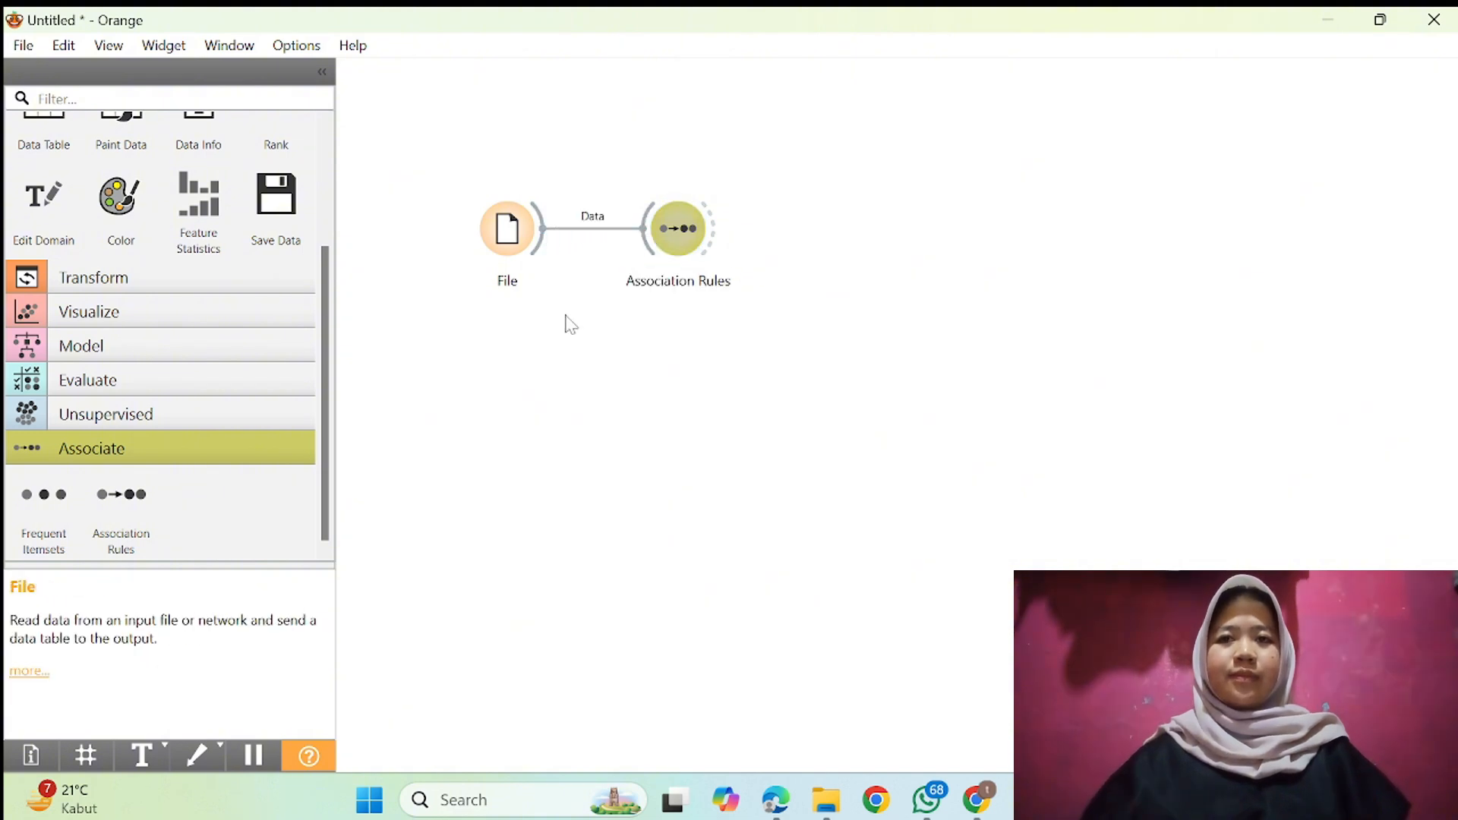
# Step: Find association rules with a minimum support of 3 %, review the rule list and close the widget's window
pyautogui.doubleClick(687, 229)
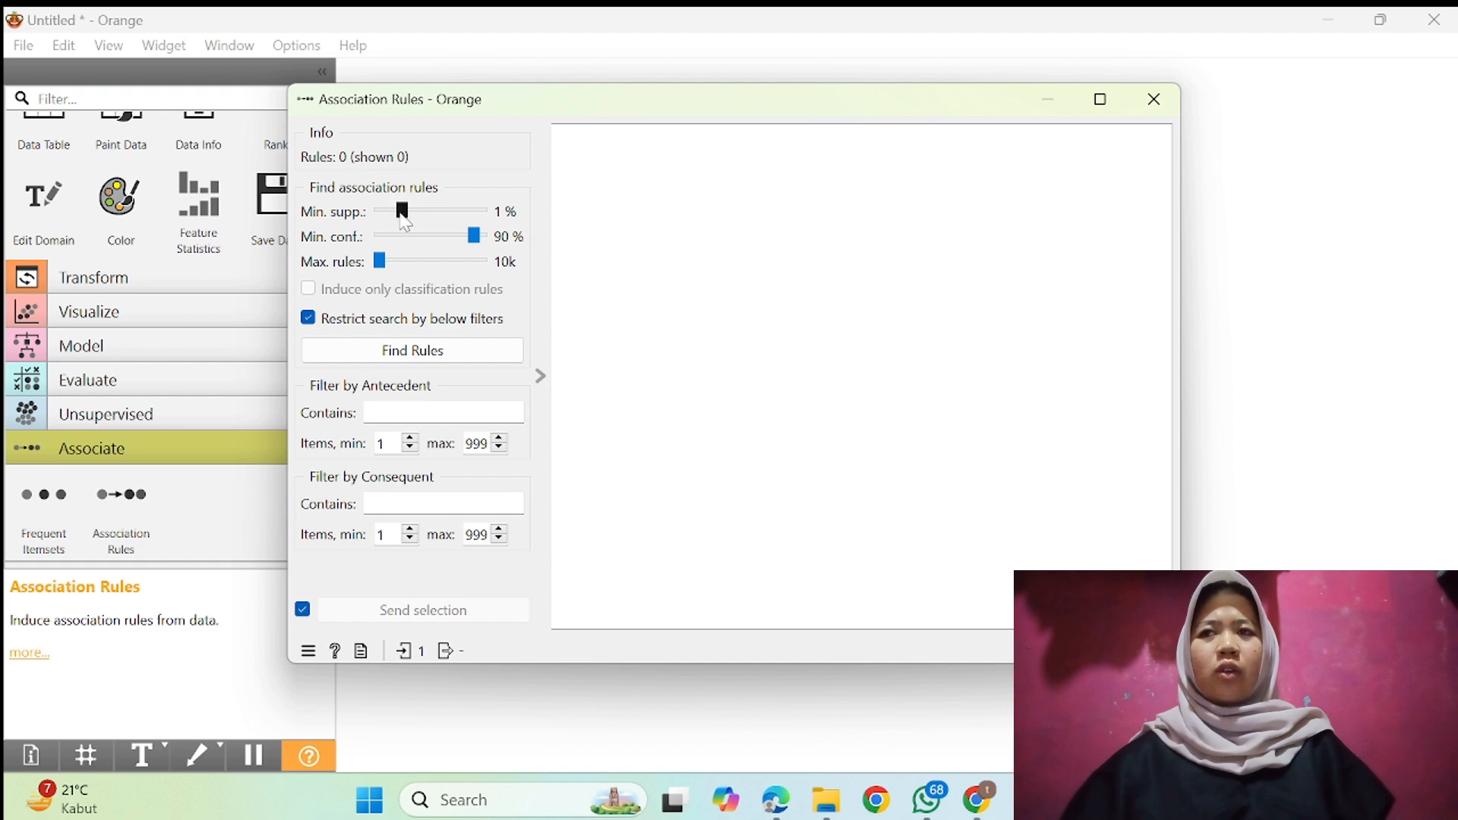
pyautogui.moveTo(411, 220); pyautogui.dragTo(417, 221)
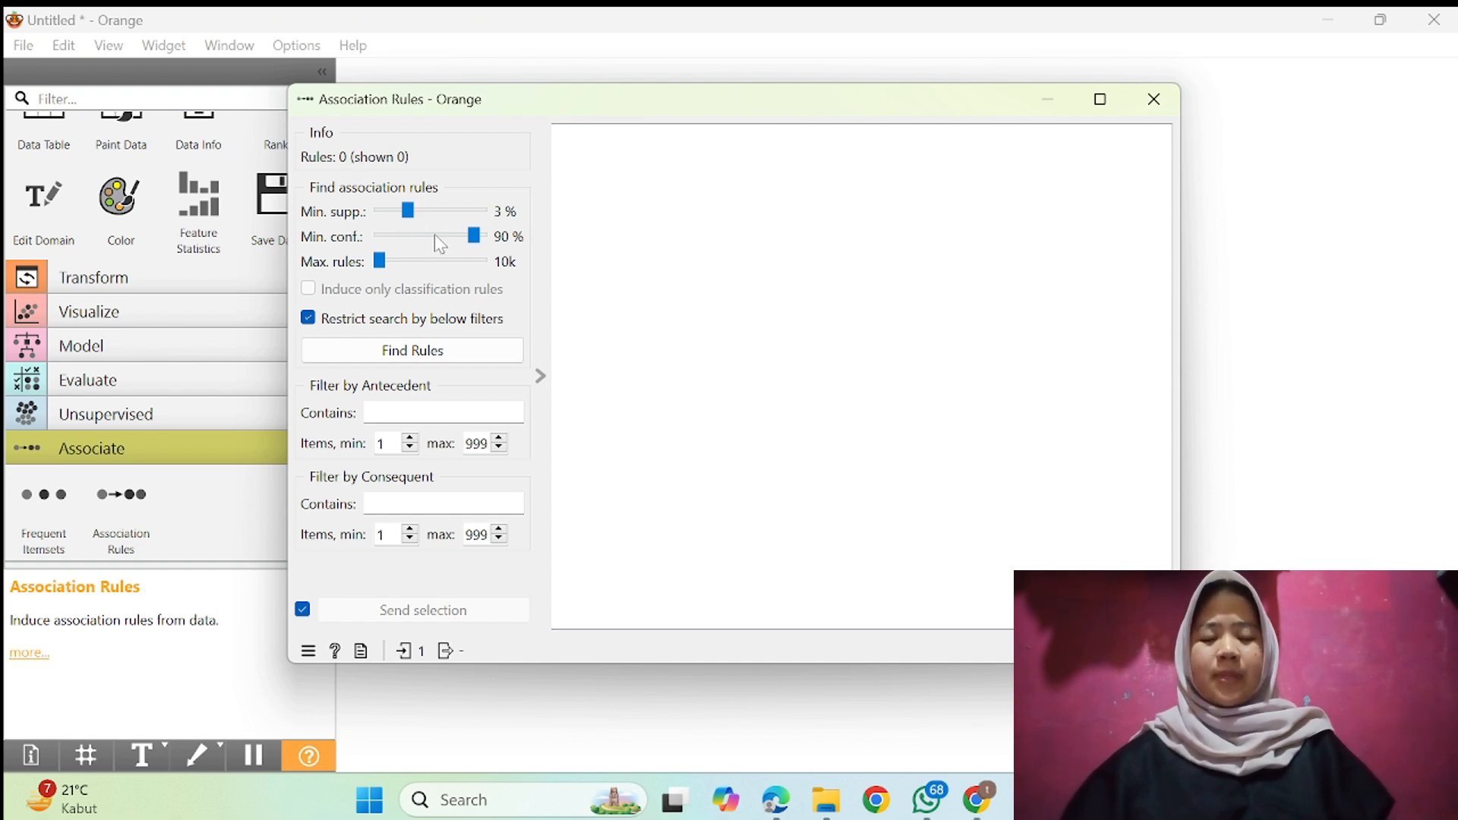
pyautogui.click(429, 357)
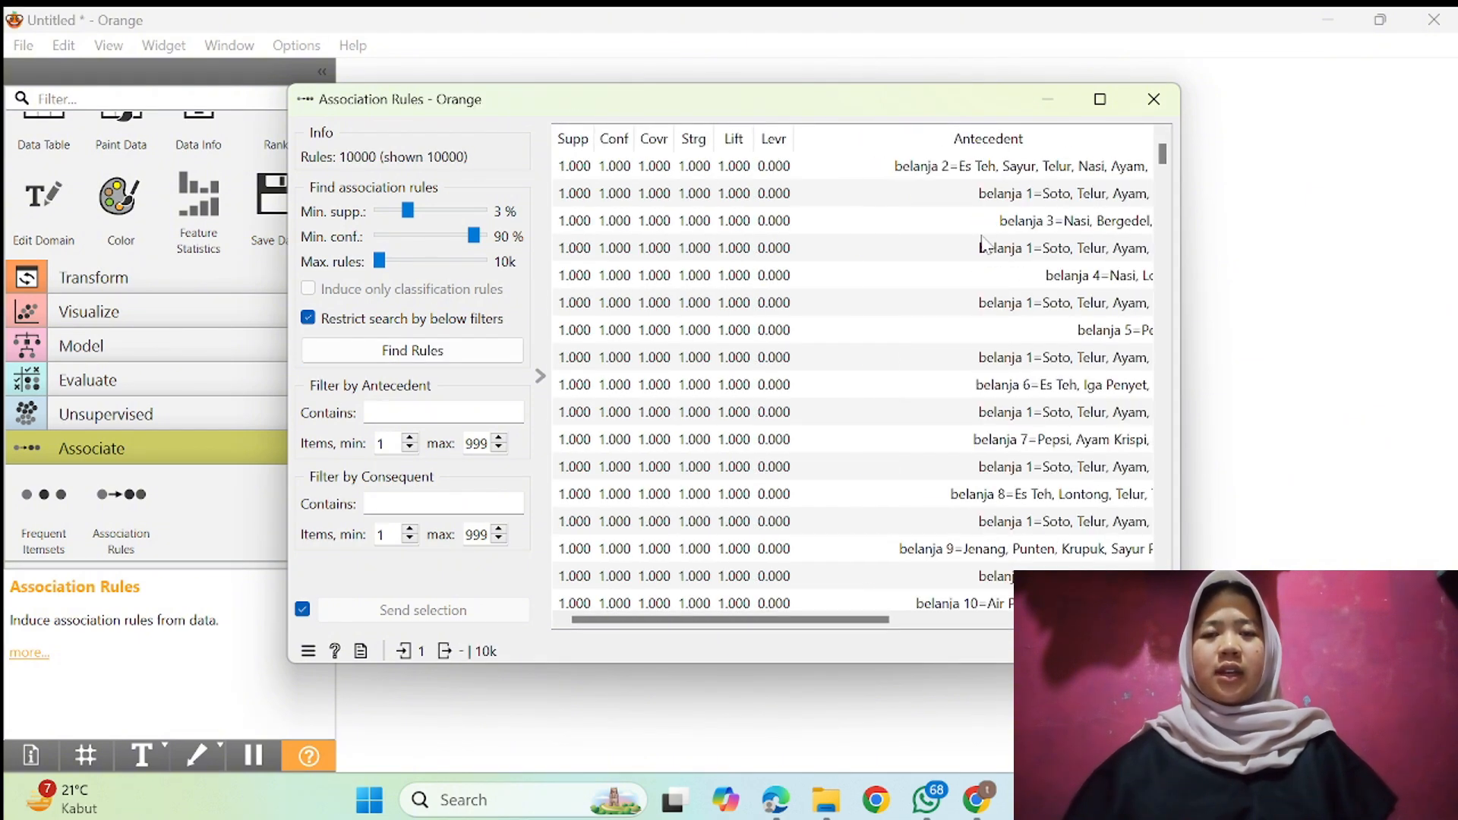
pyautogui.scroll(-14, 949, 307)
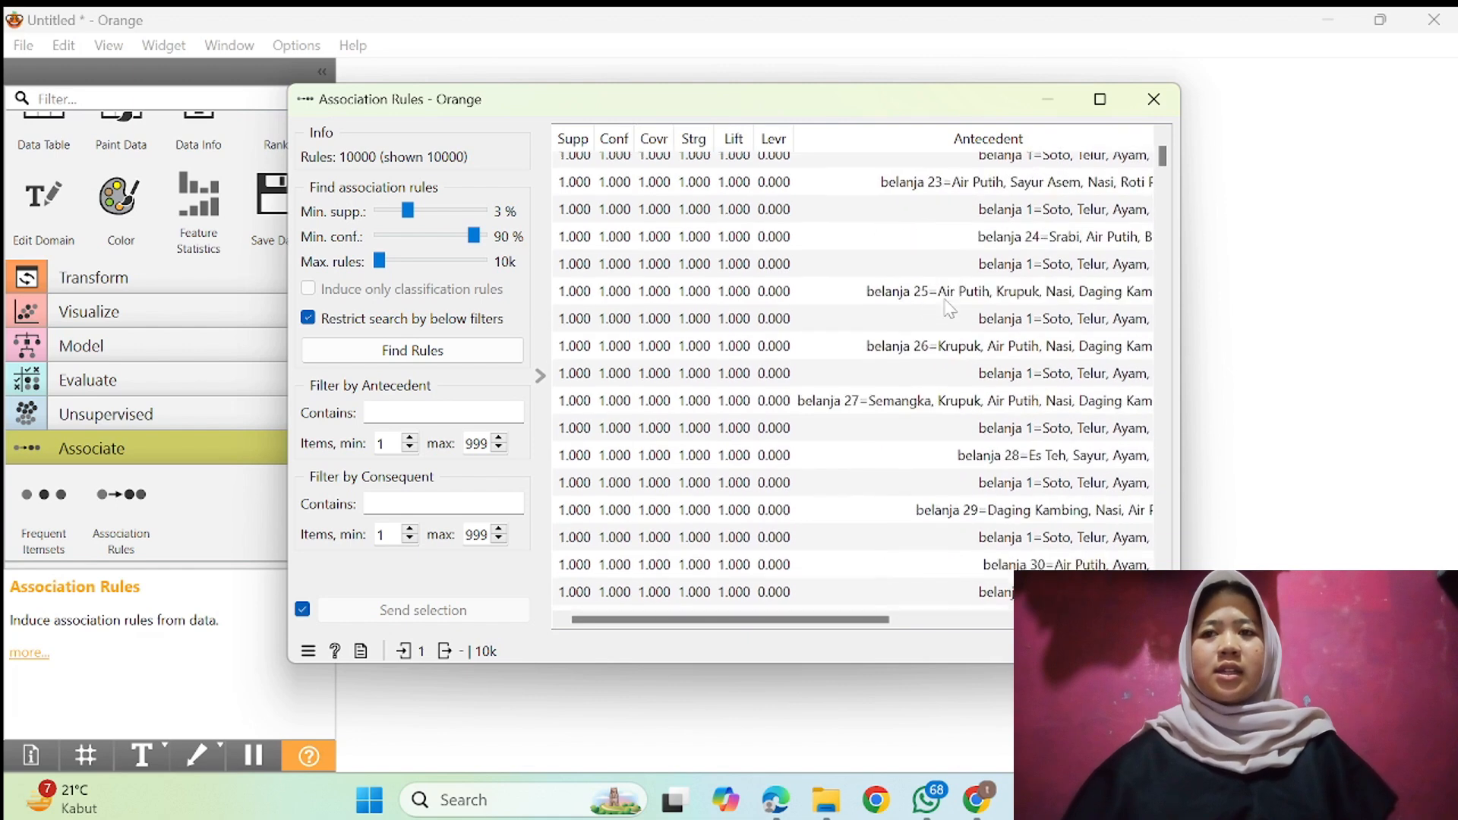
pyautogui.scroll(14, 949, 308)
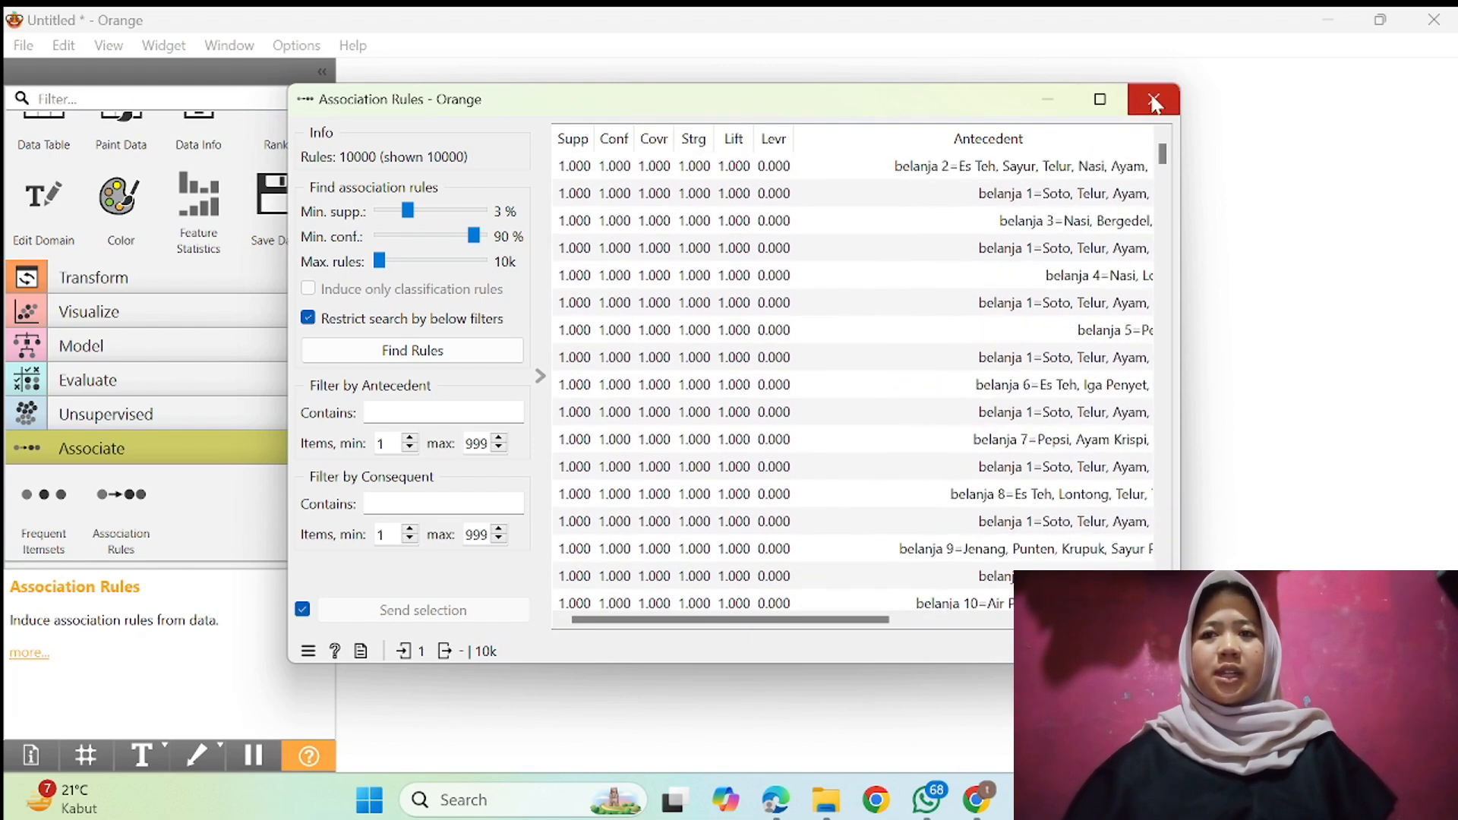
pyautogui.click(1153, 101)
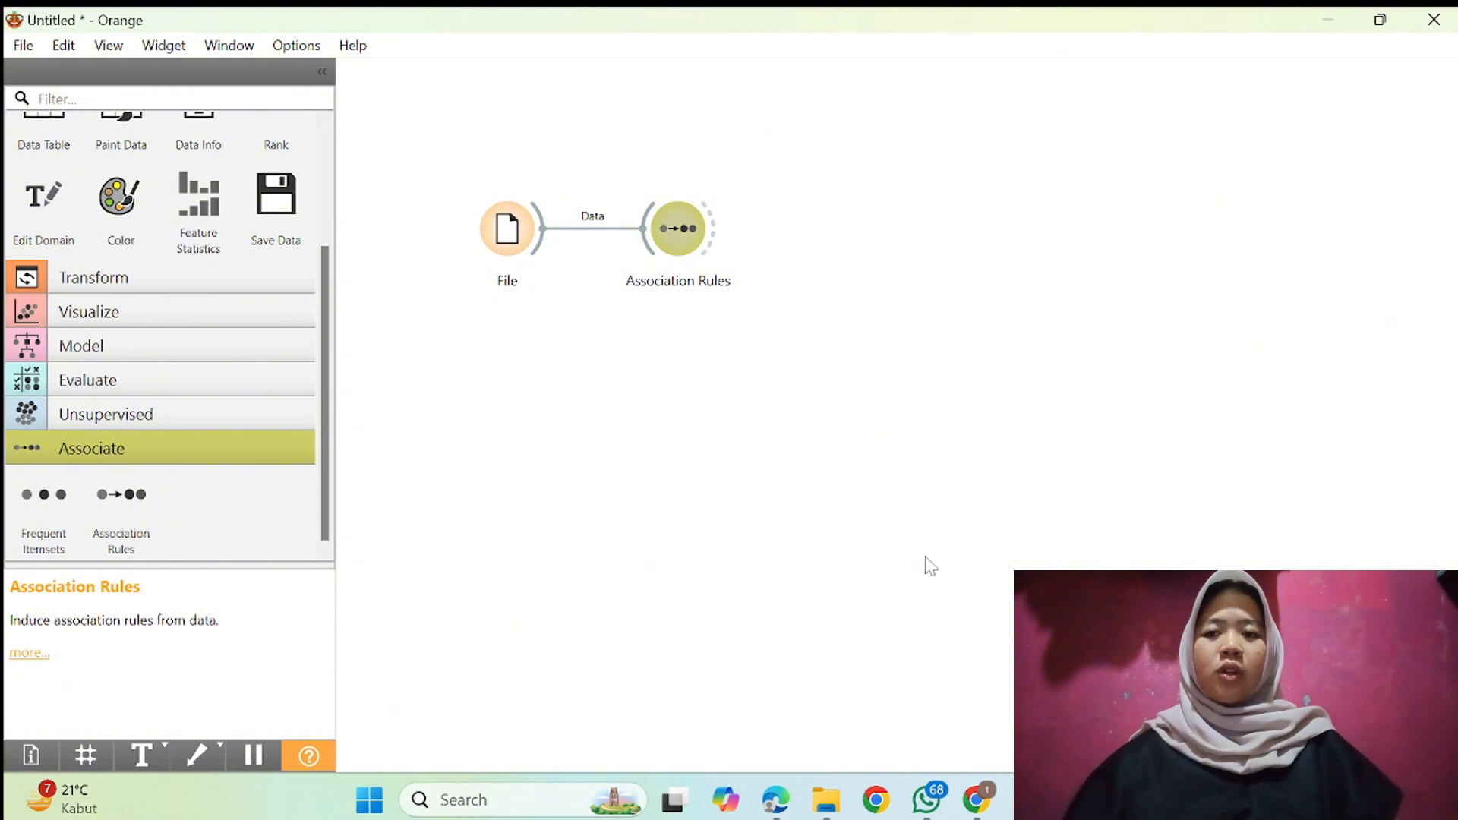
# Step: Save the association workflow under the file name 1 in the Semester 4 folder
pyautogui.click(822, 443)
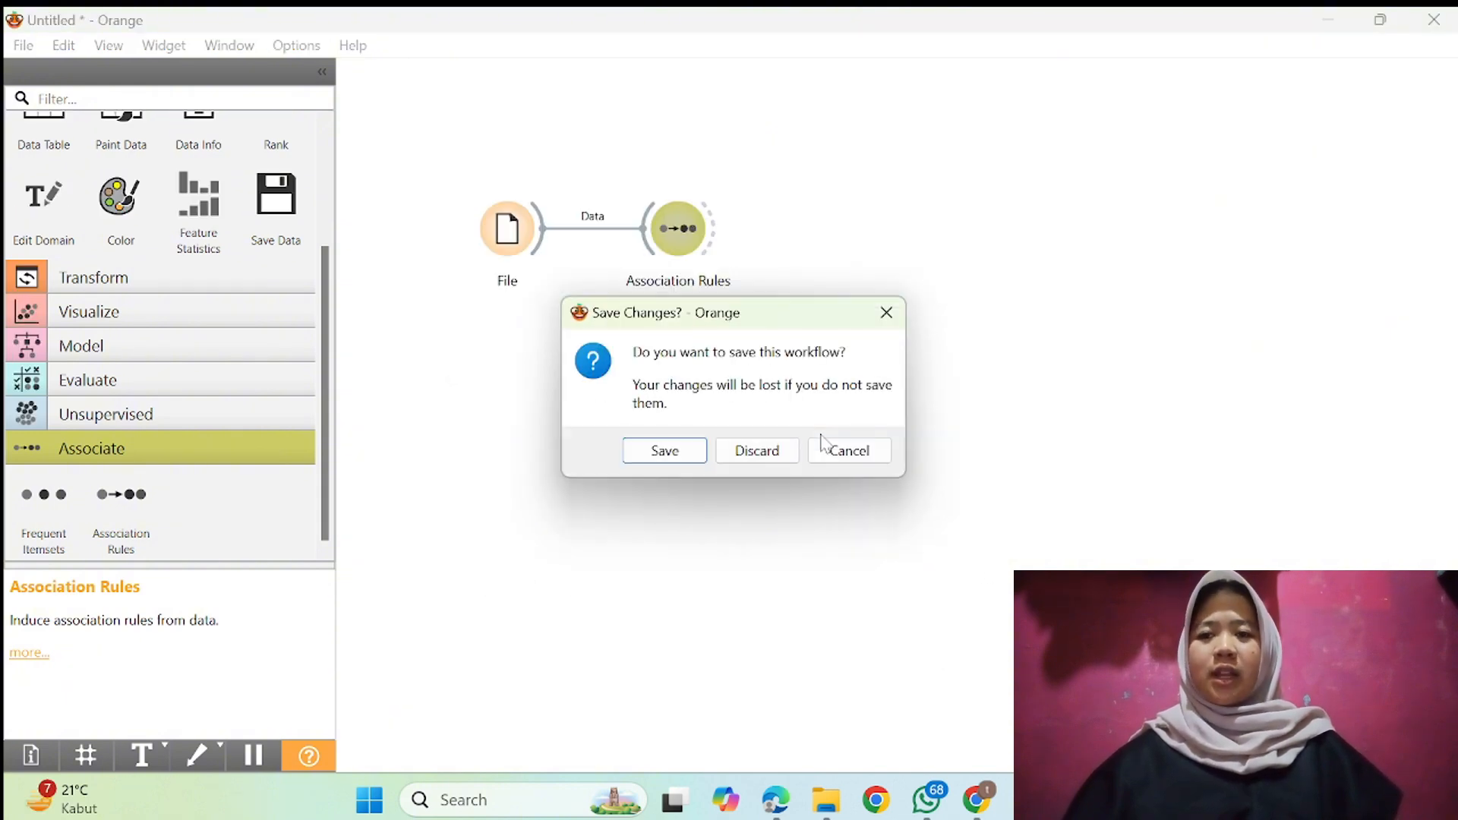
pyautogui.click(683, 453)
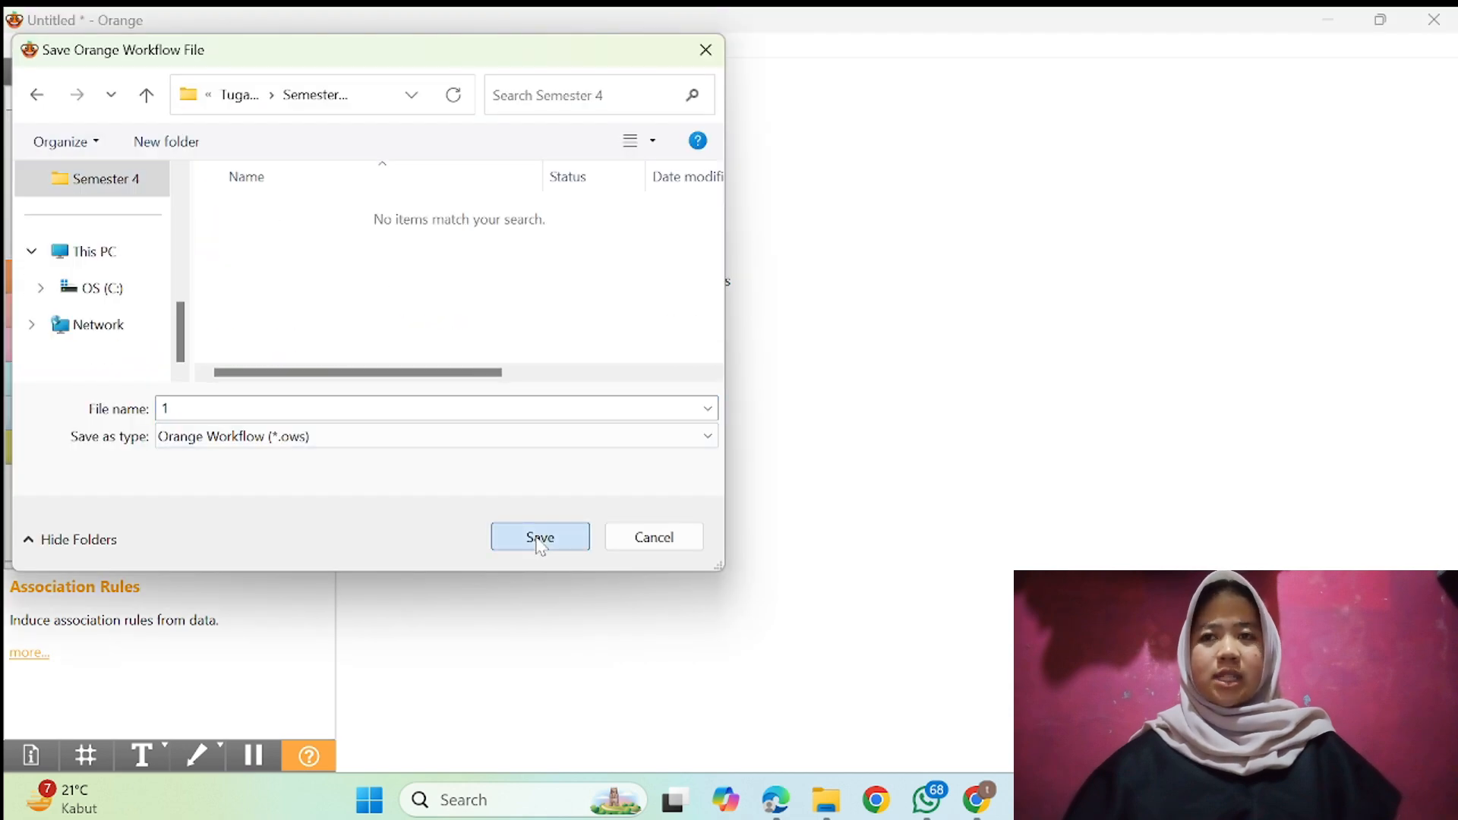
pyautogui.click(537, 538)
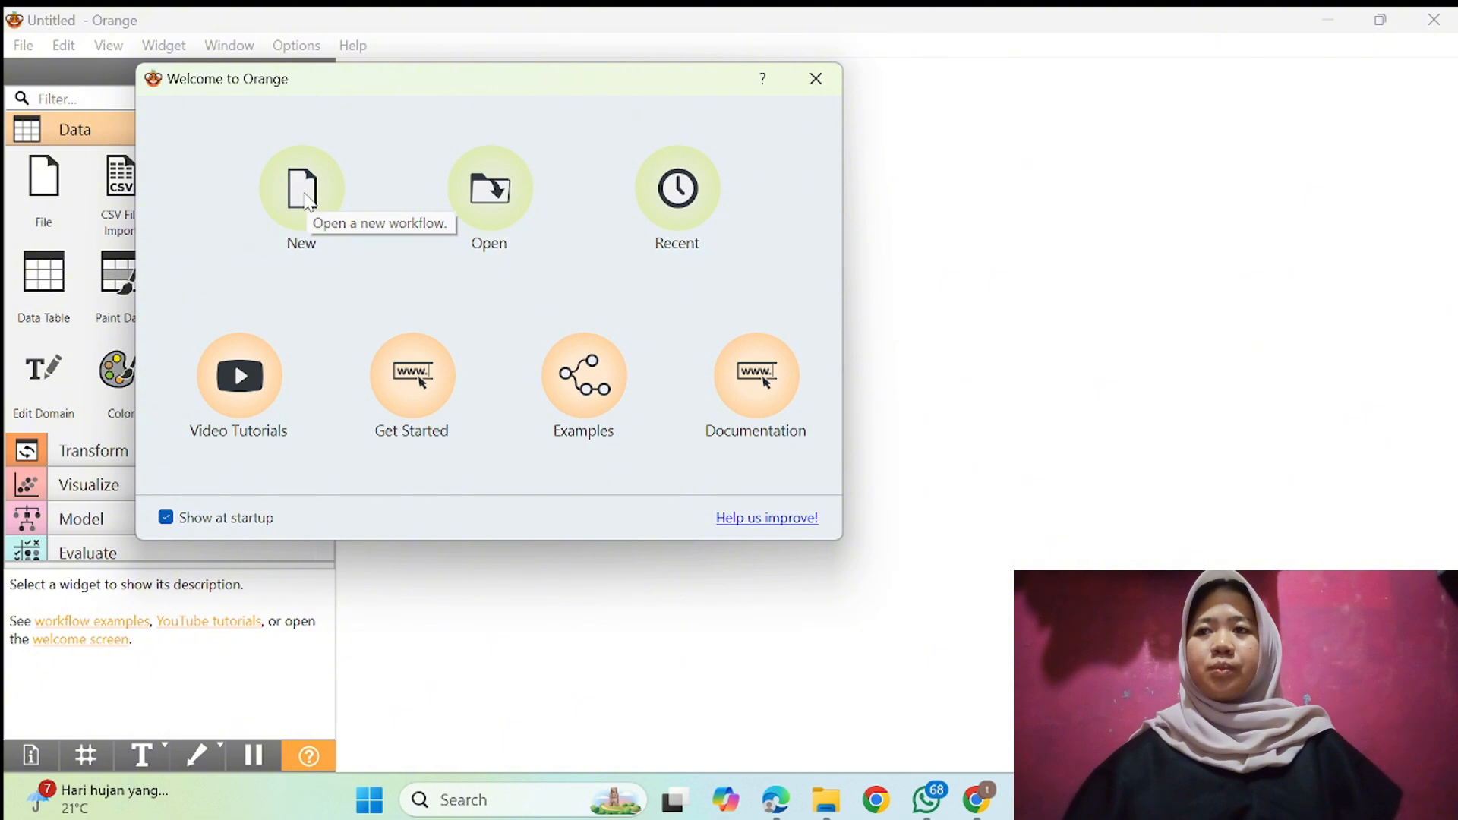
# Step: Start a new workflow, then apply the Text and Textable add-ons in the add-on installer and restart Orange
pyautogui.click(307, 203)
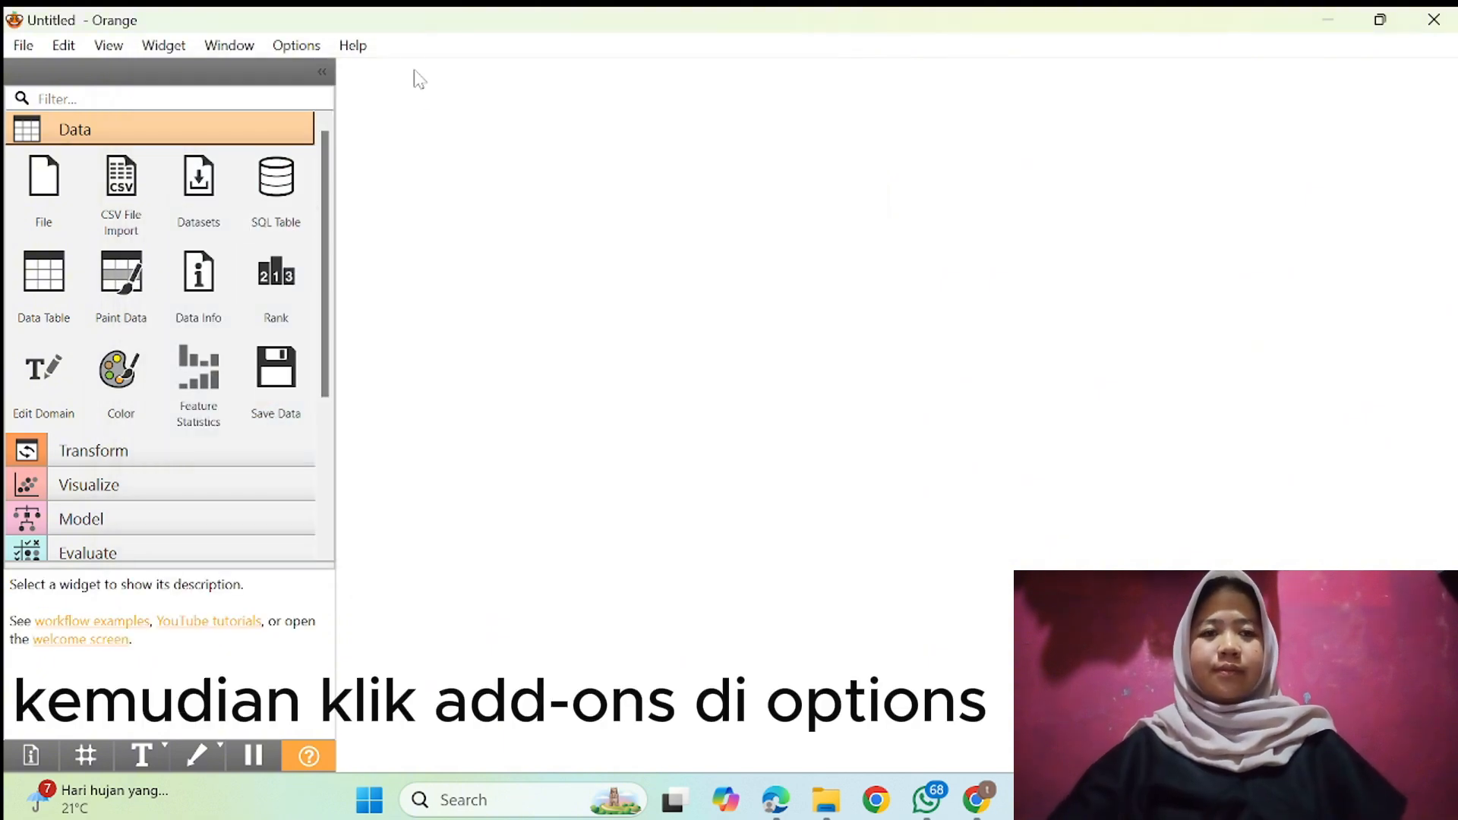
pyautogui.click(301, 47)
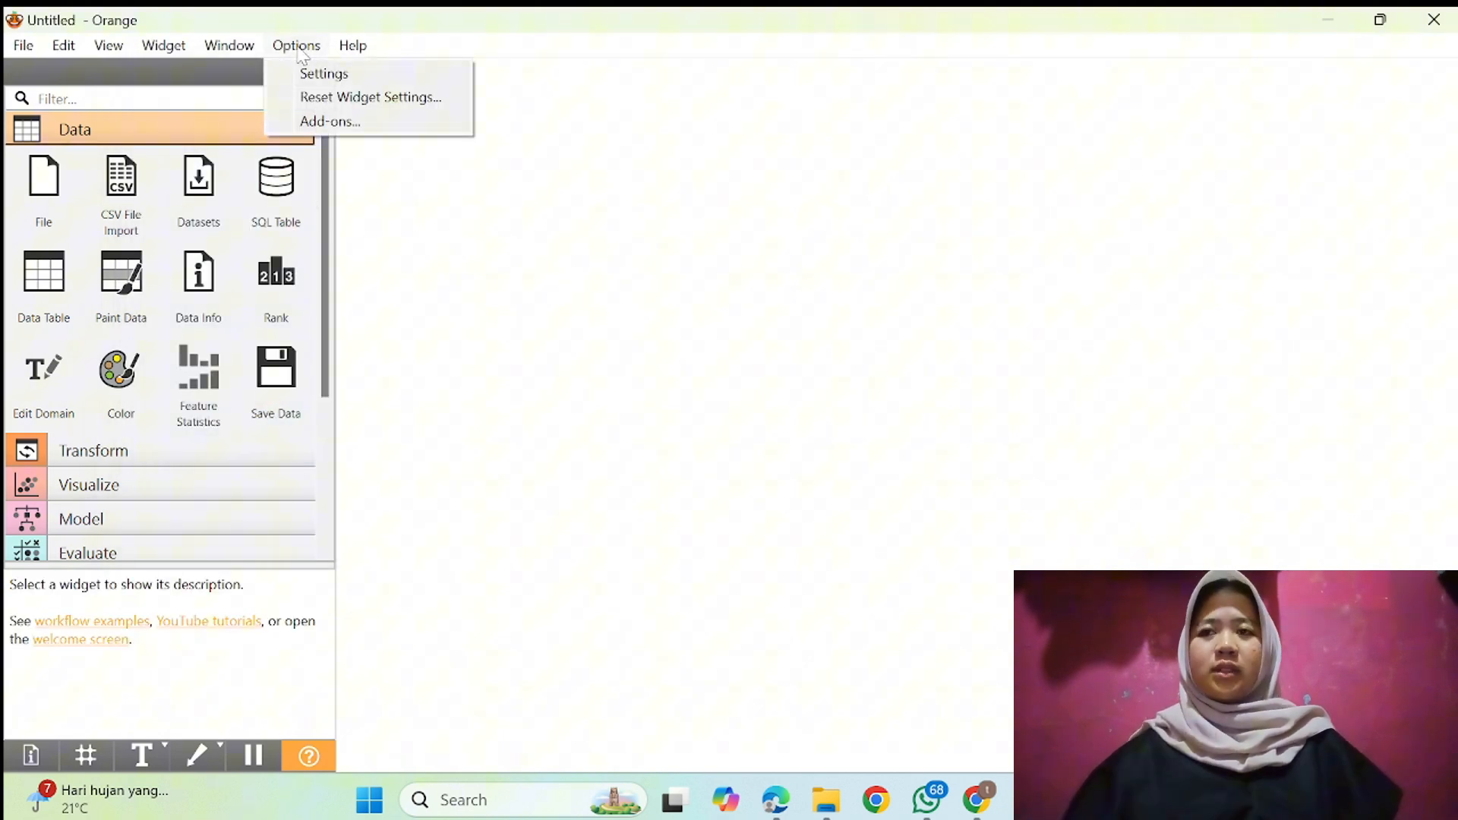
pyautogui.click(326, 122)
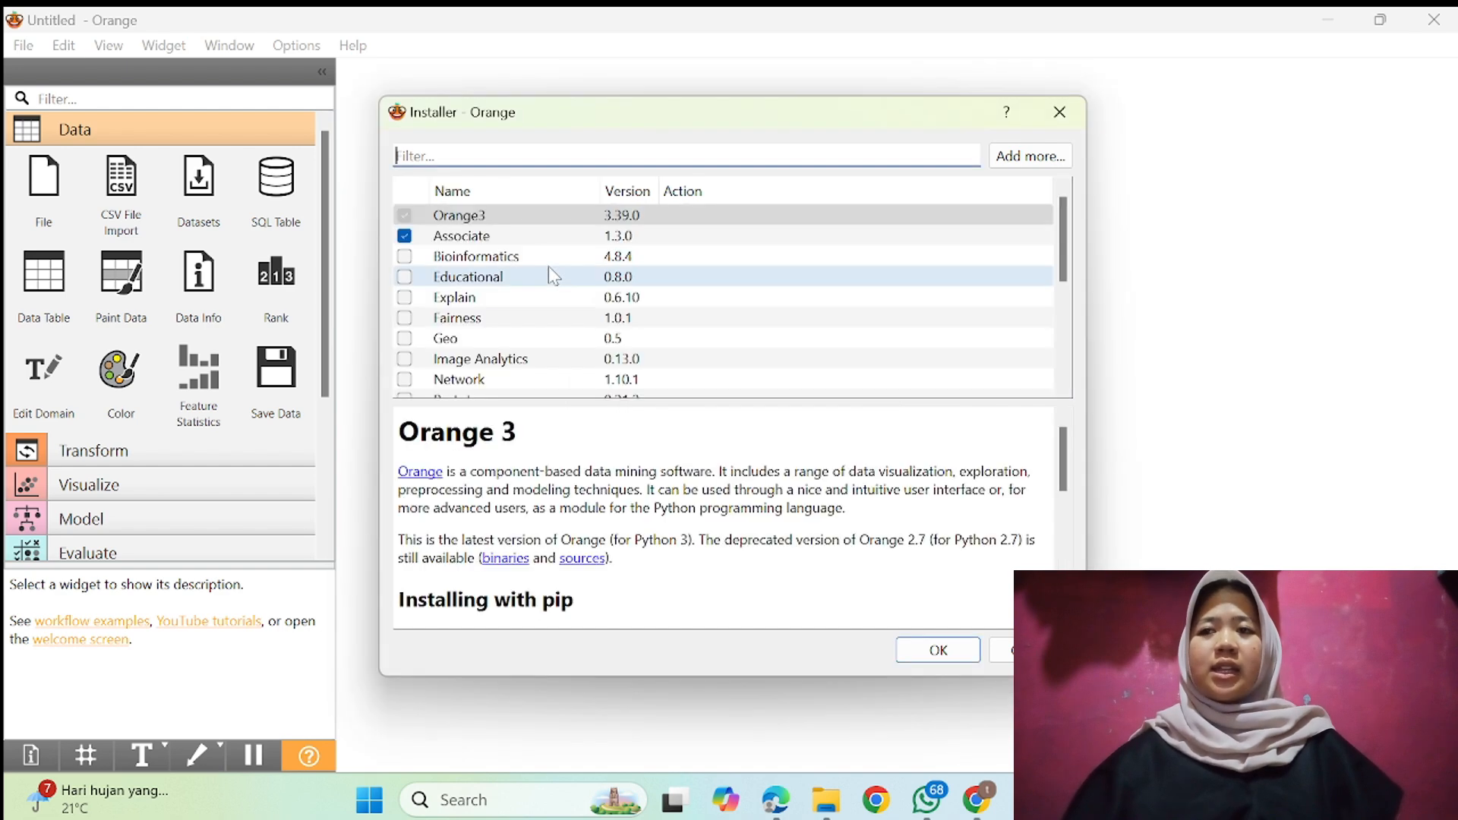
pyautogui.scroll(-4, 571, 323)
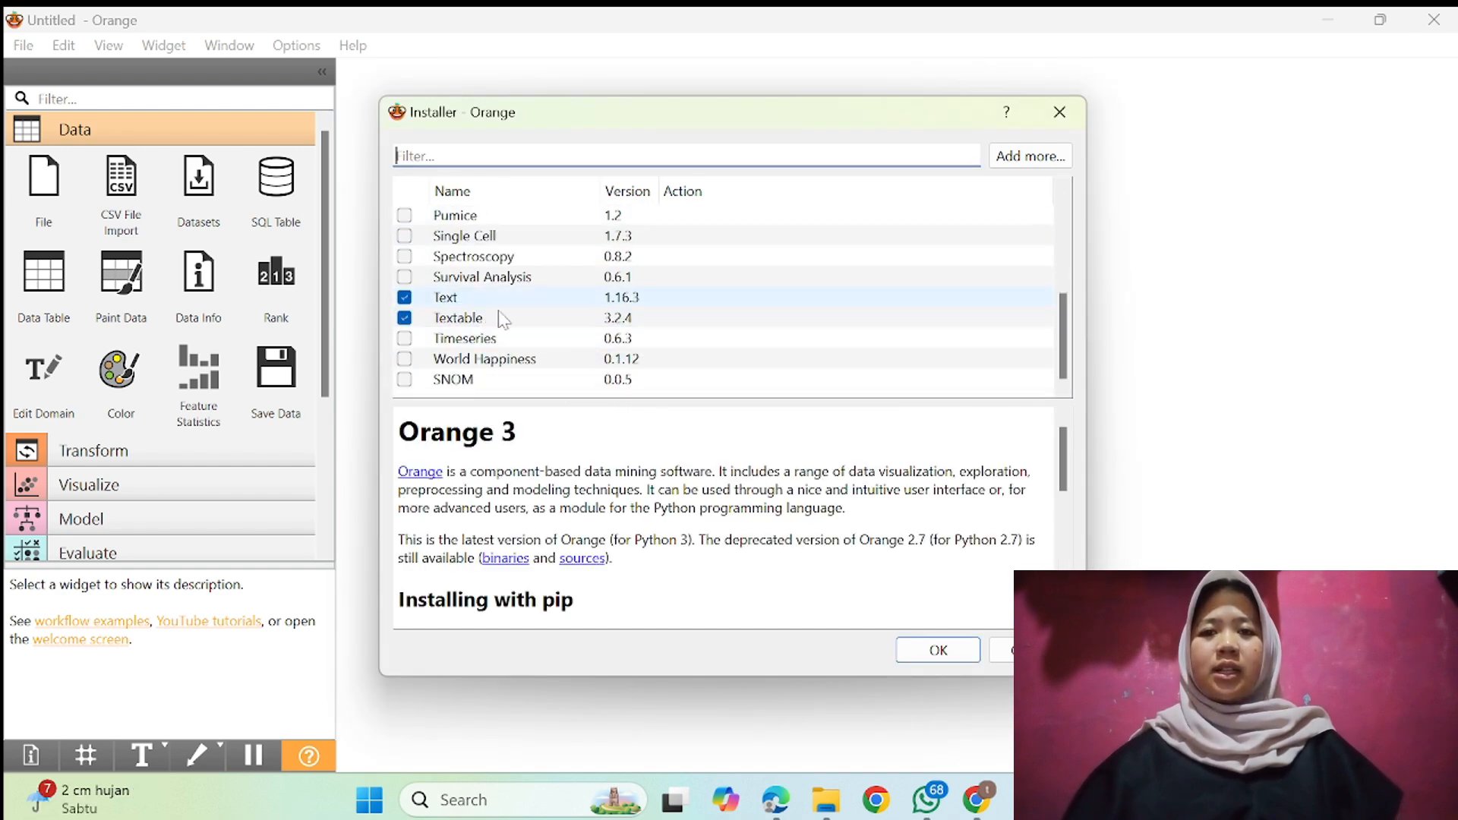
pyautogui.click(968, 660)
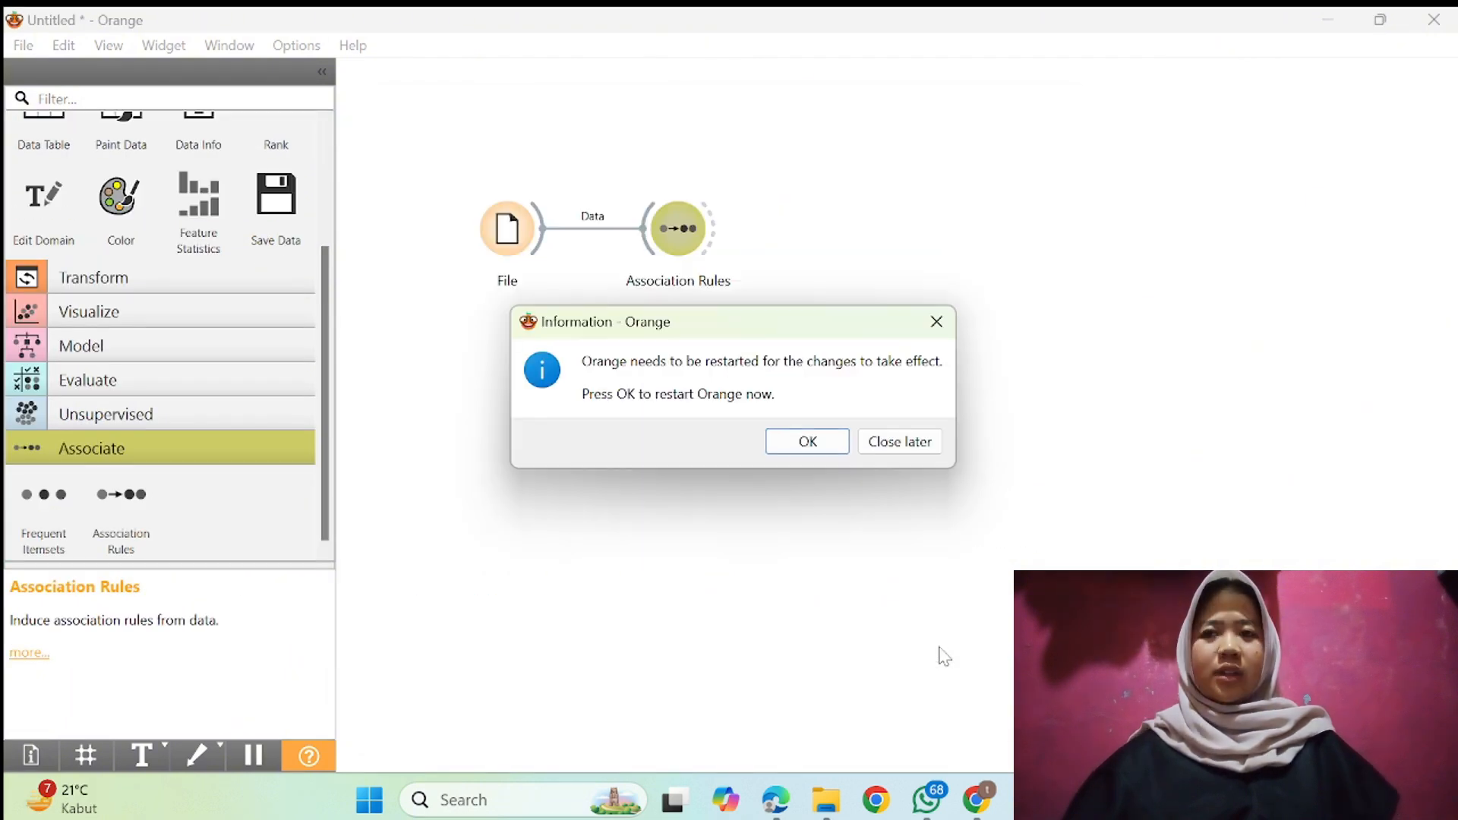
pyautogui.click(806, 441)
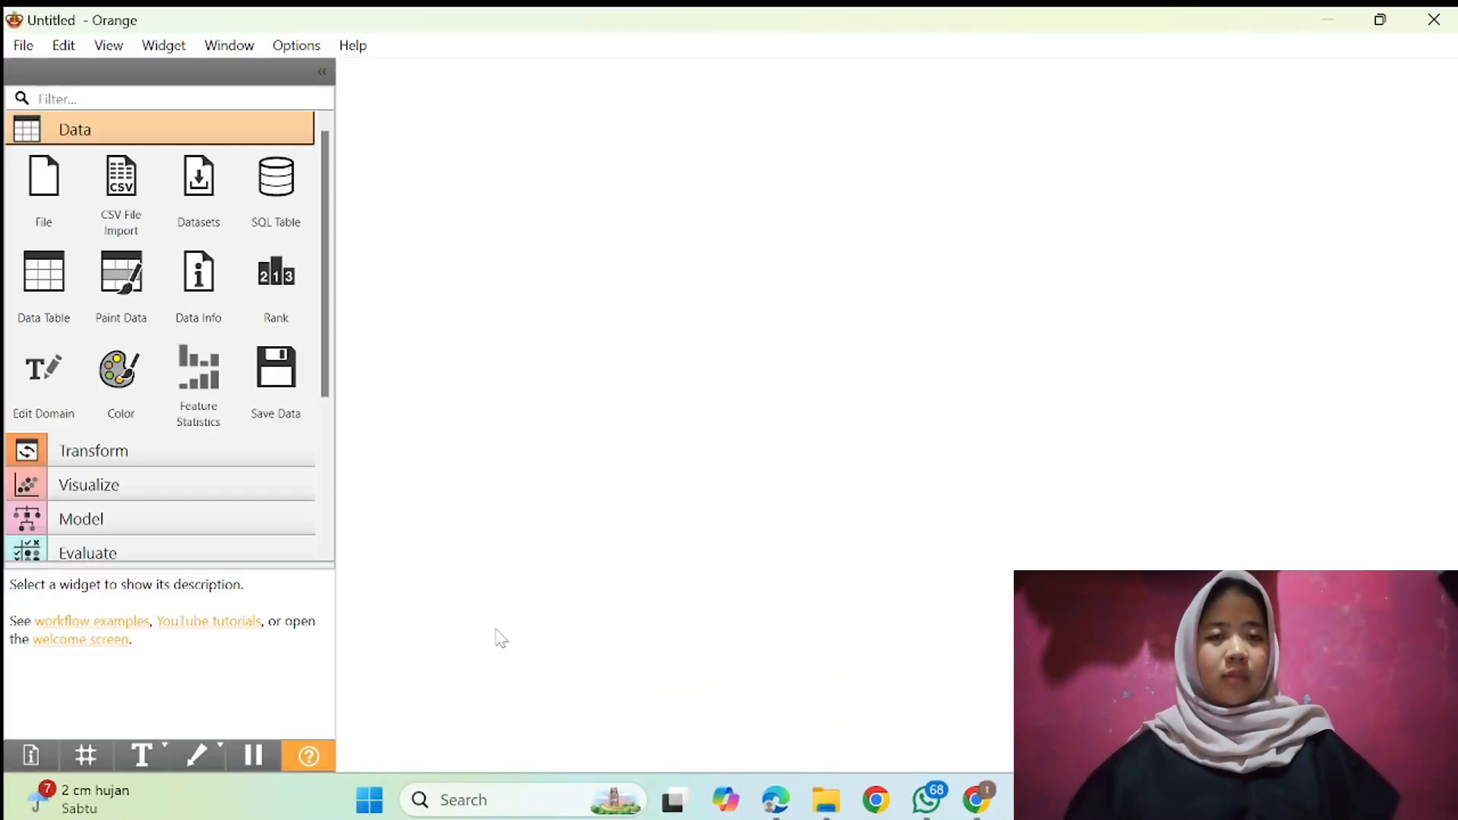
# Step: Add two Corpus widgets from the Text Mining category to the canvas and place the second one below the first
pyautogui.scroll(-3, 229, 465)
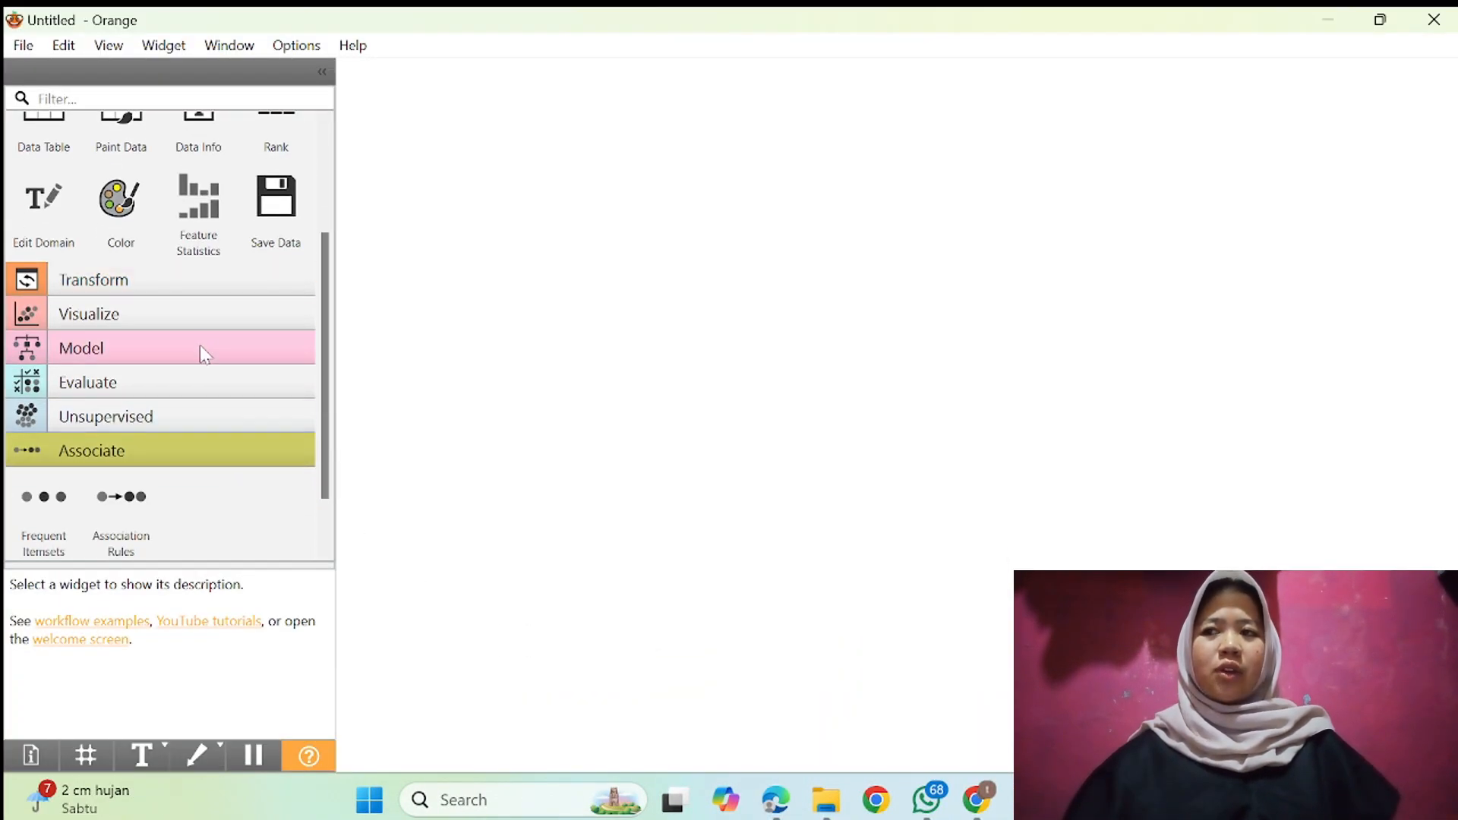
pyautogui.scroll(-1, 203, 347)
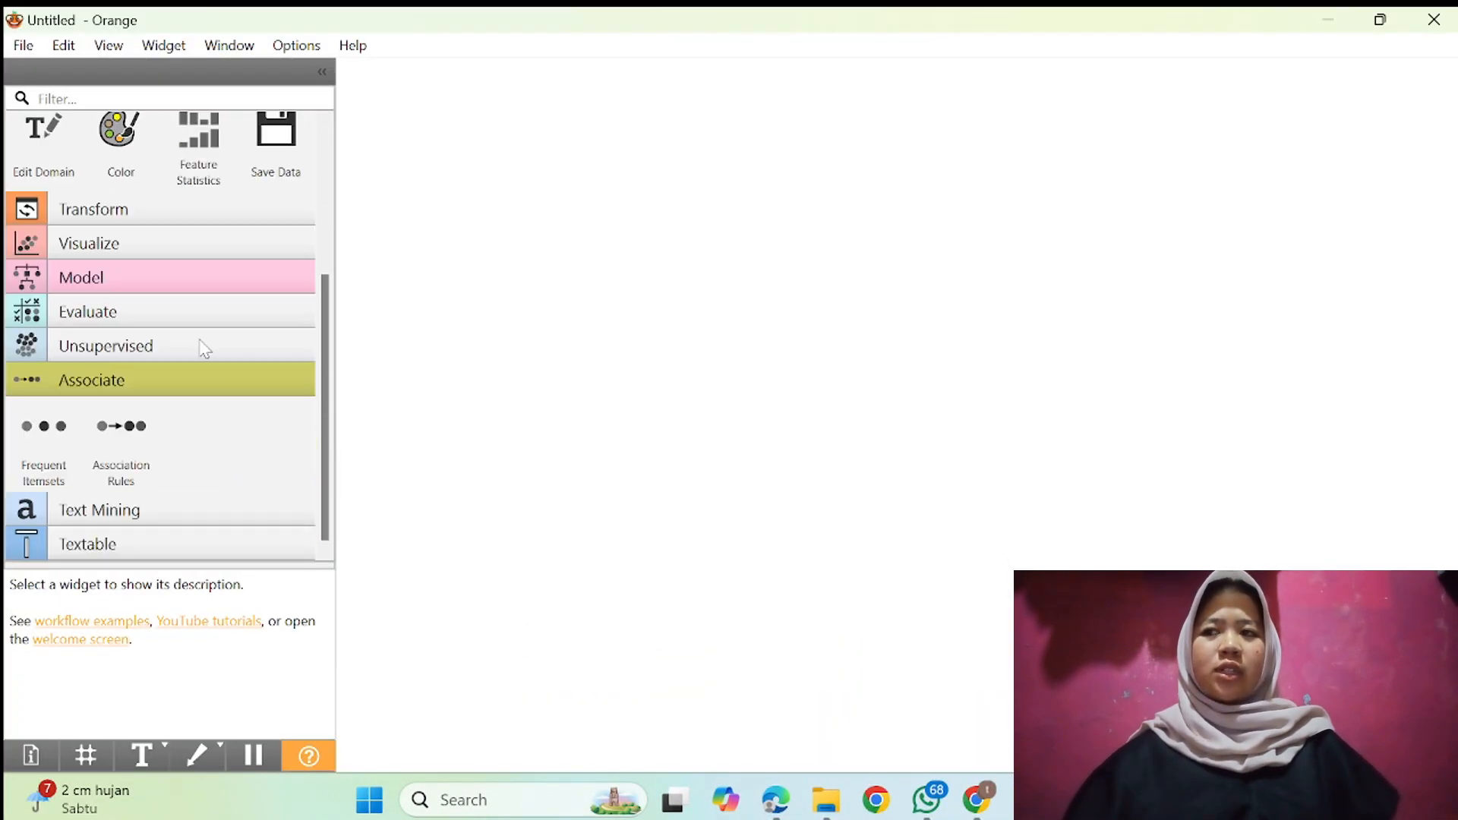
pyautogui.click(128, 516)
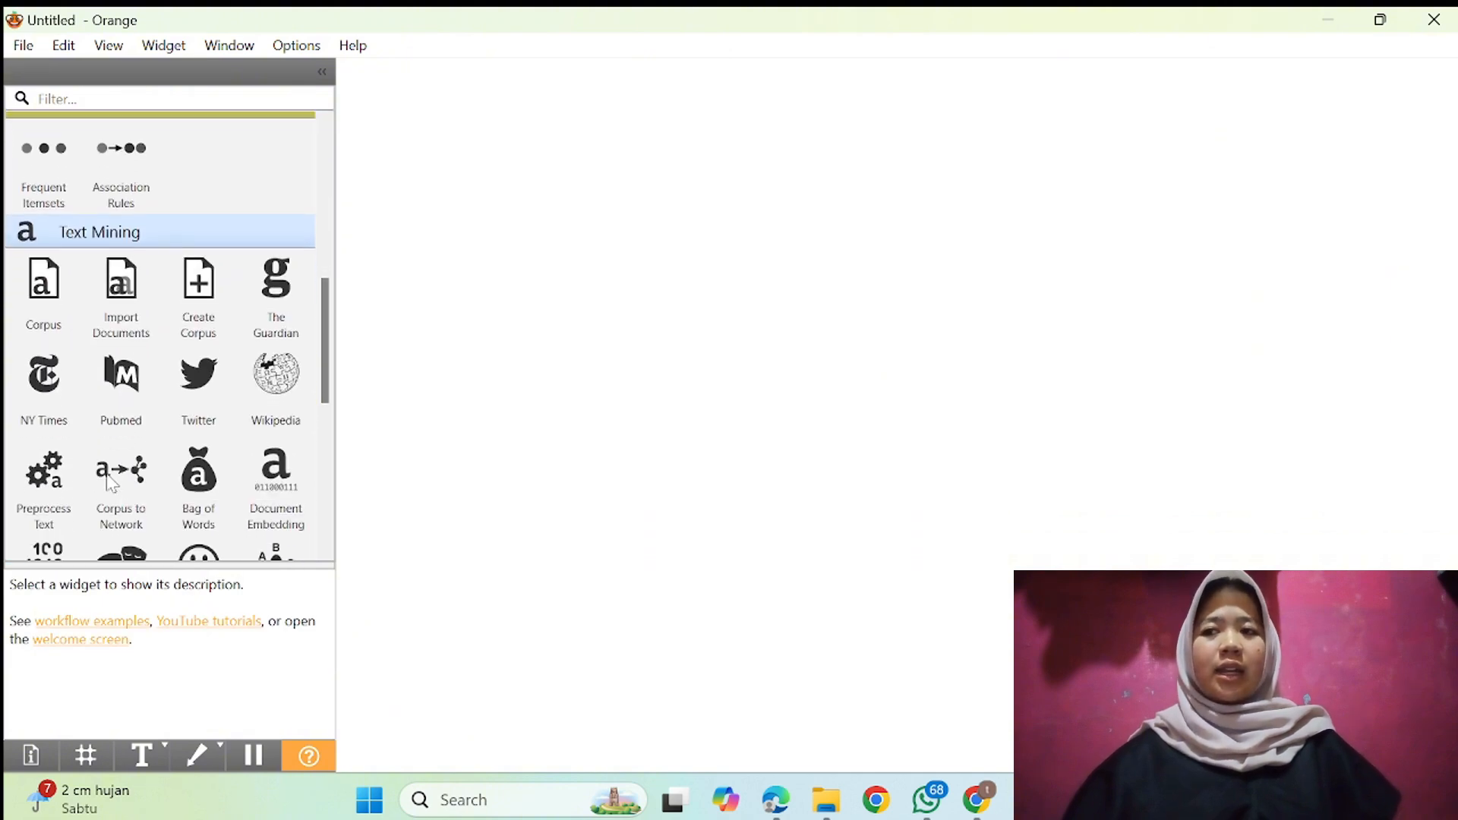
pyautogui.click(39, 300)
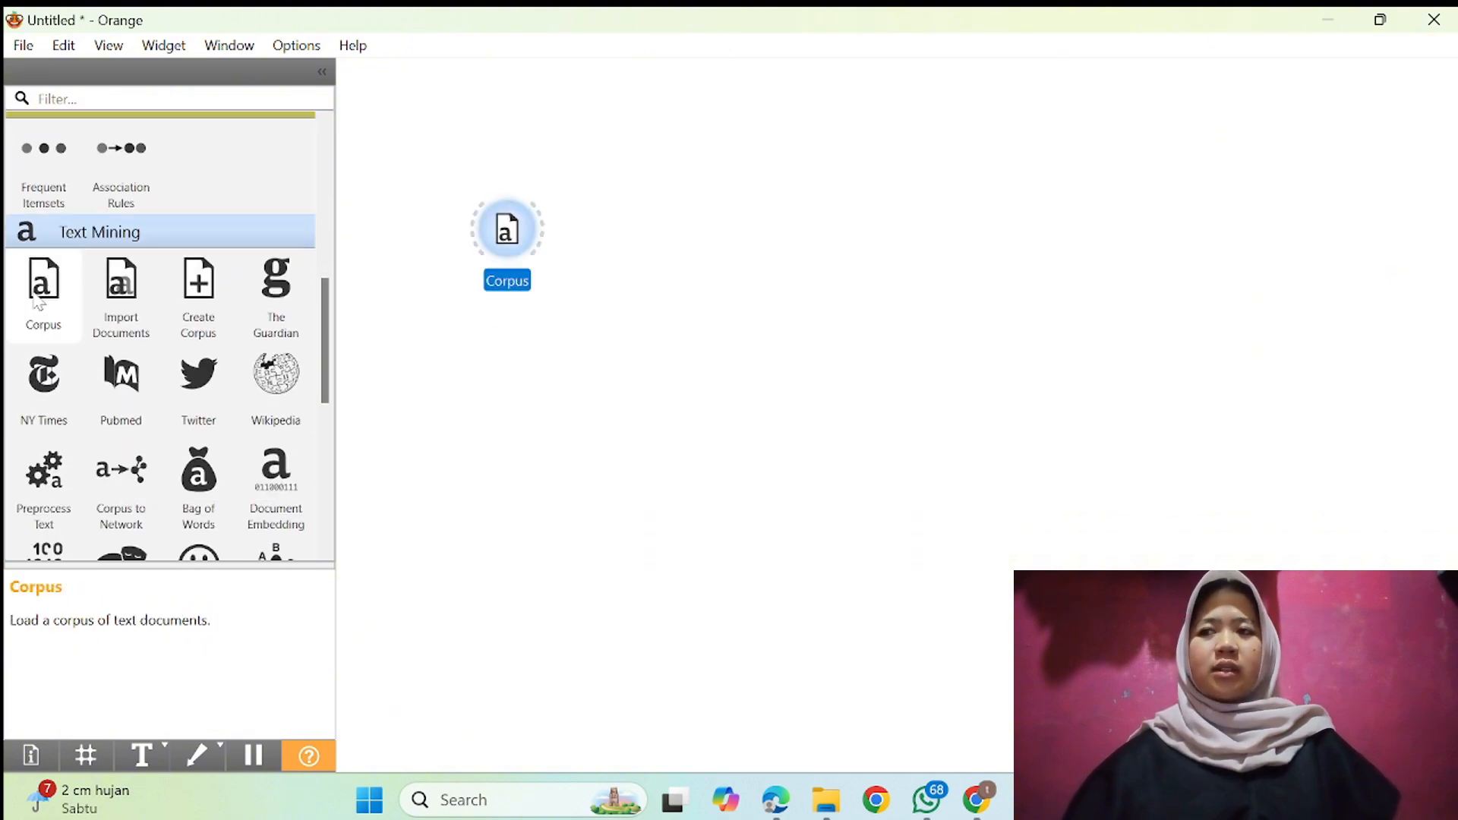
pyautogui.click(39, 300)
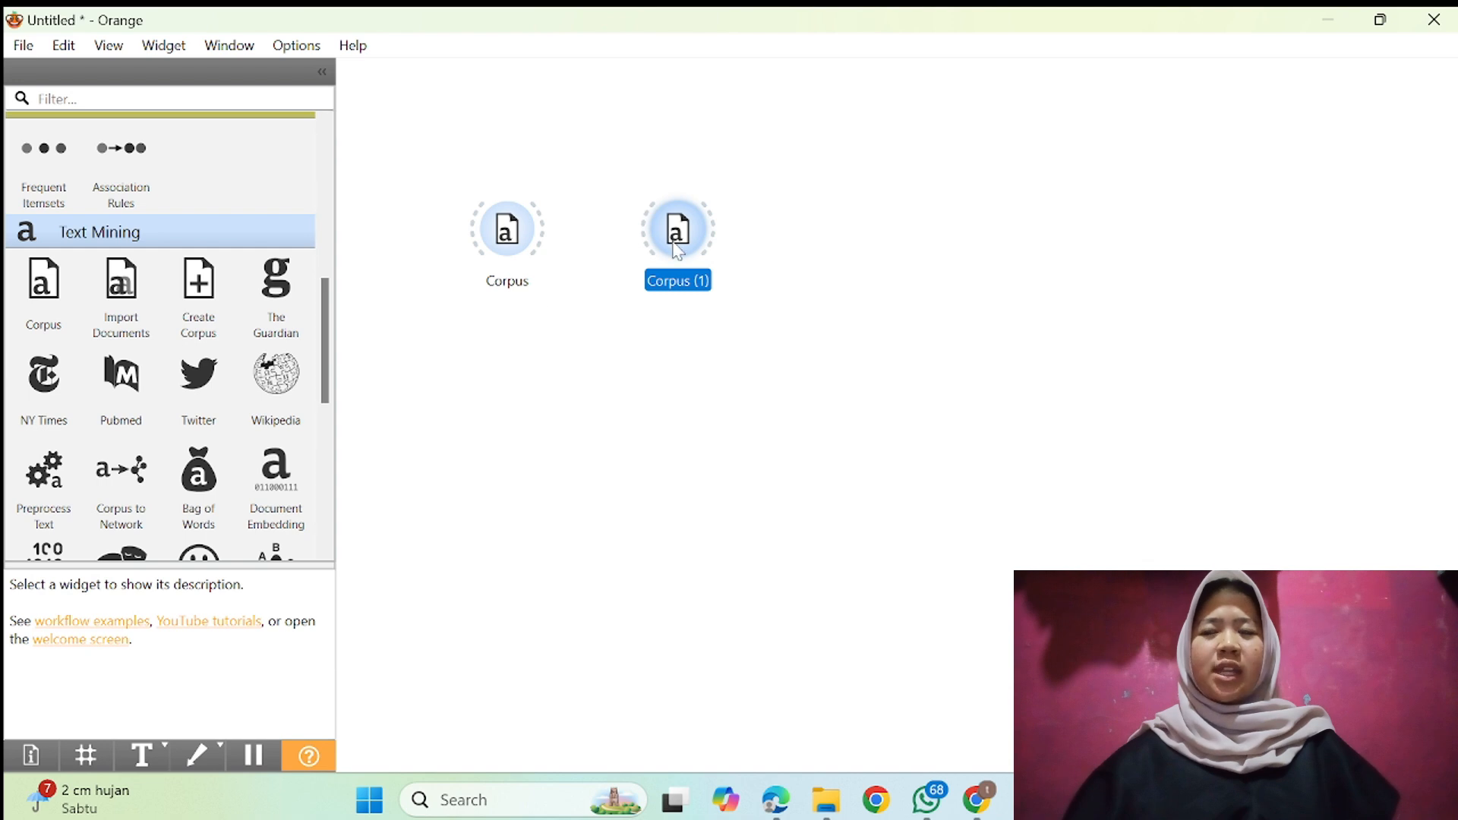
pyautogui.moveTo(681, 239); pyautogui.dragTo(511, 363)
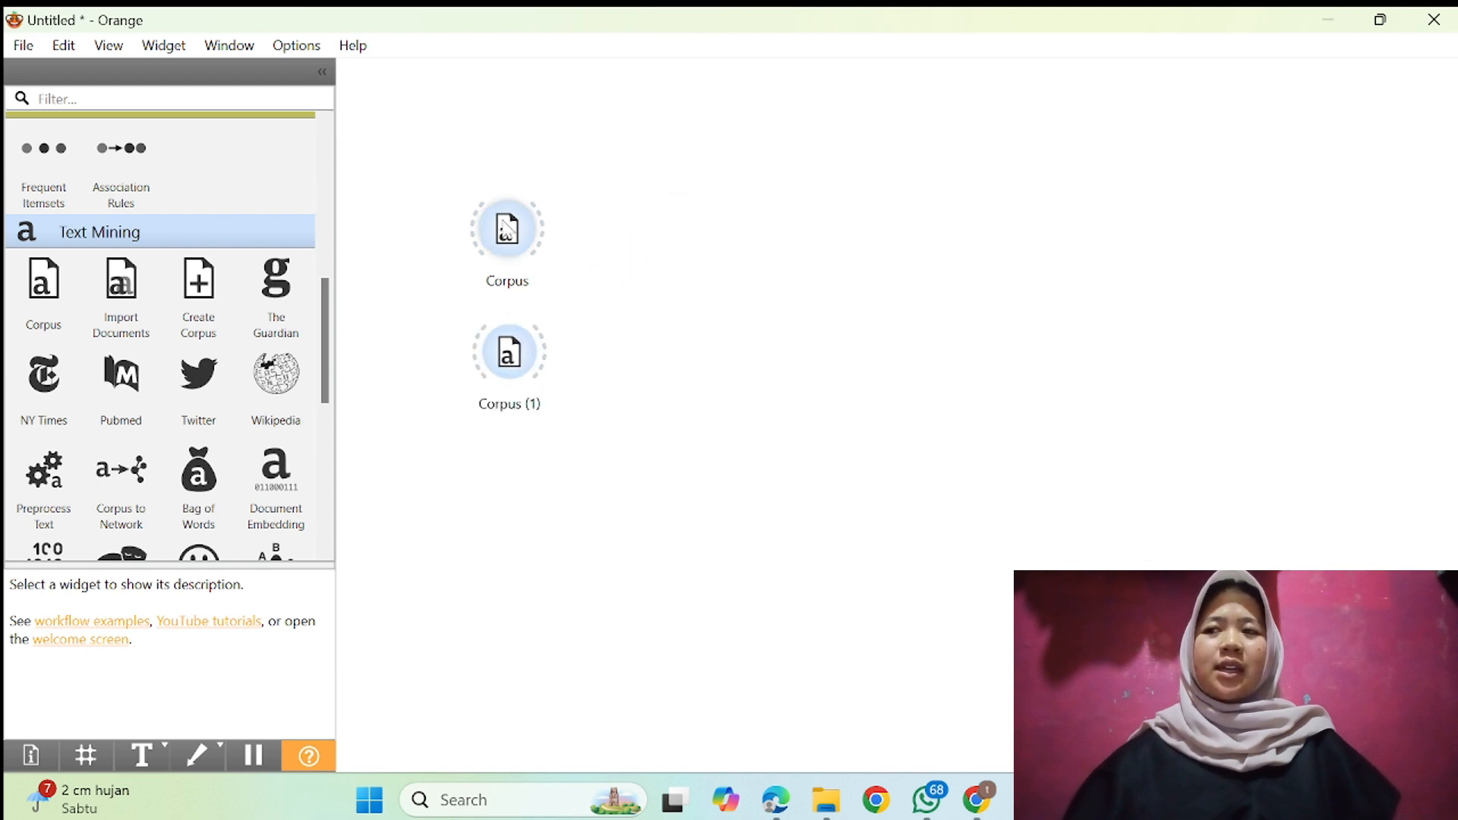
# Step: Rename the upper Corpus widget as training_corpus
pyautogui.rightClick(503, 220)
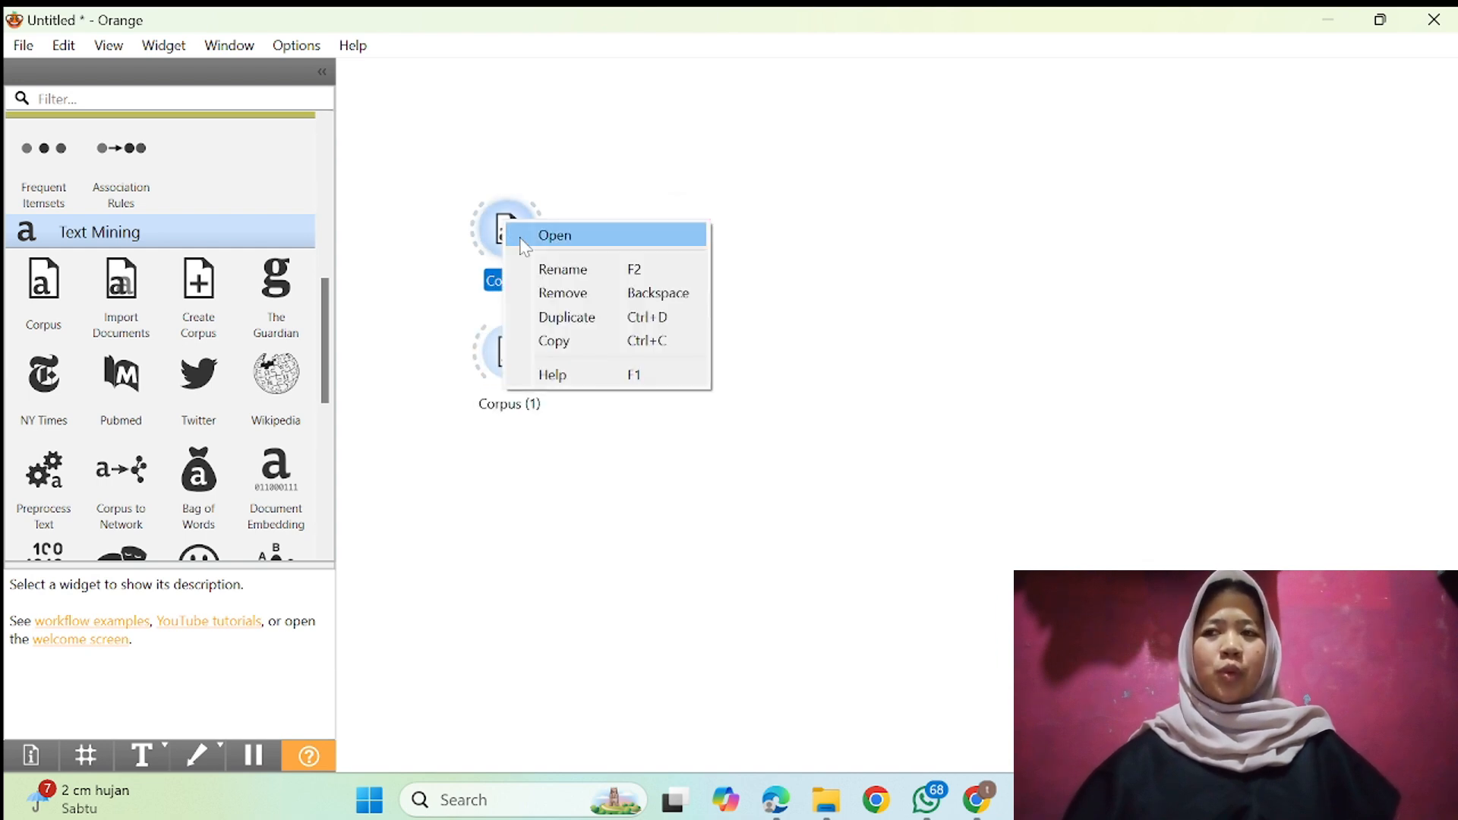
pyautogui.click(572, 282)
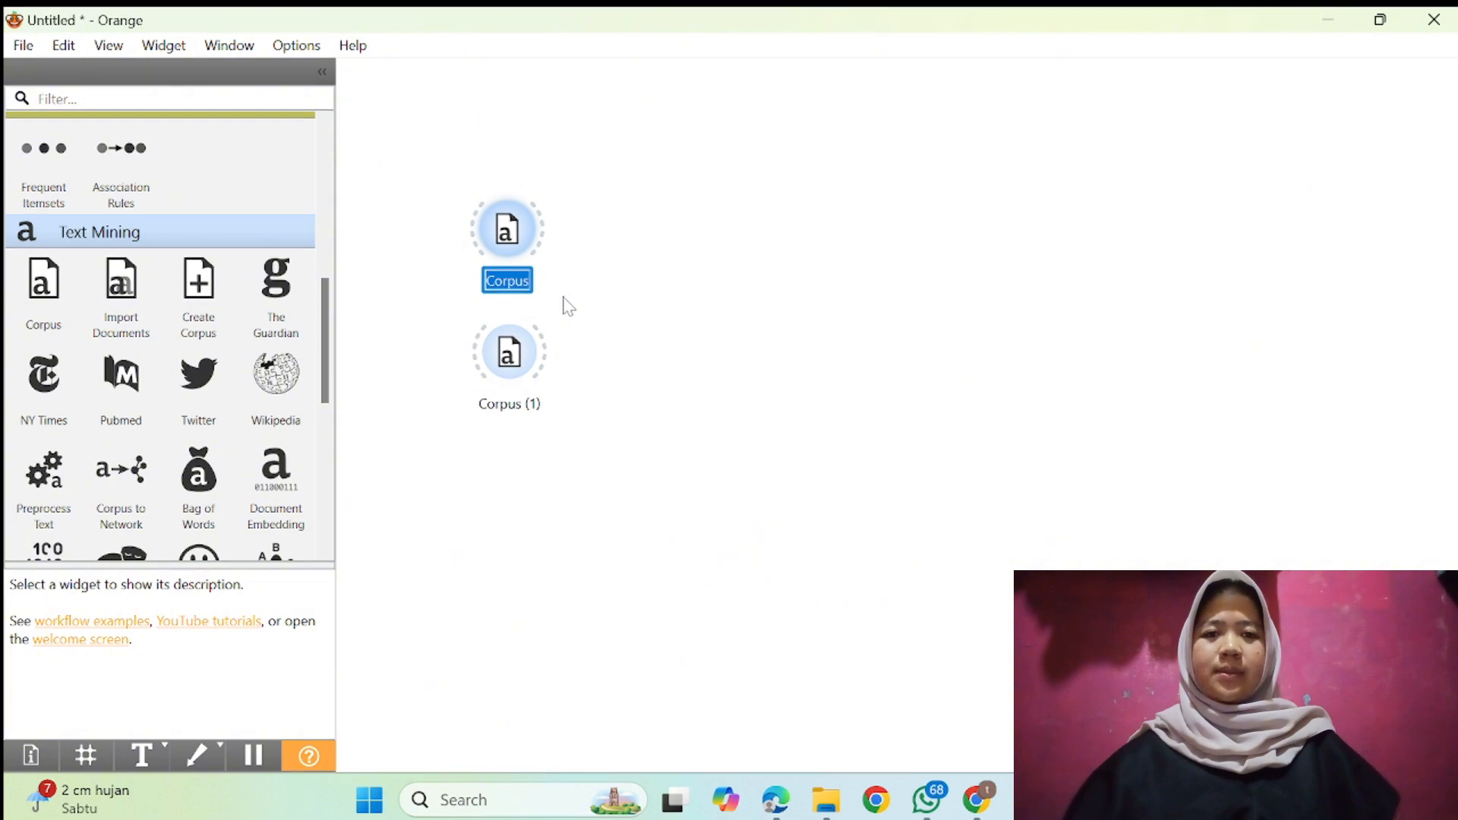
pyautogui.press('BackSpace')
pyautogui.write('training_corpus')
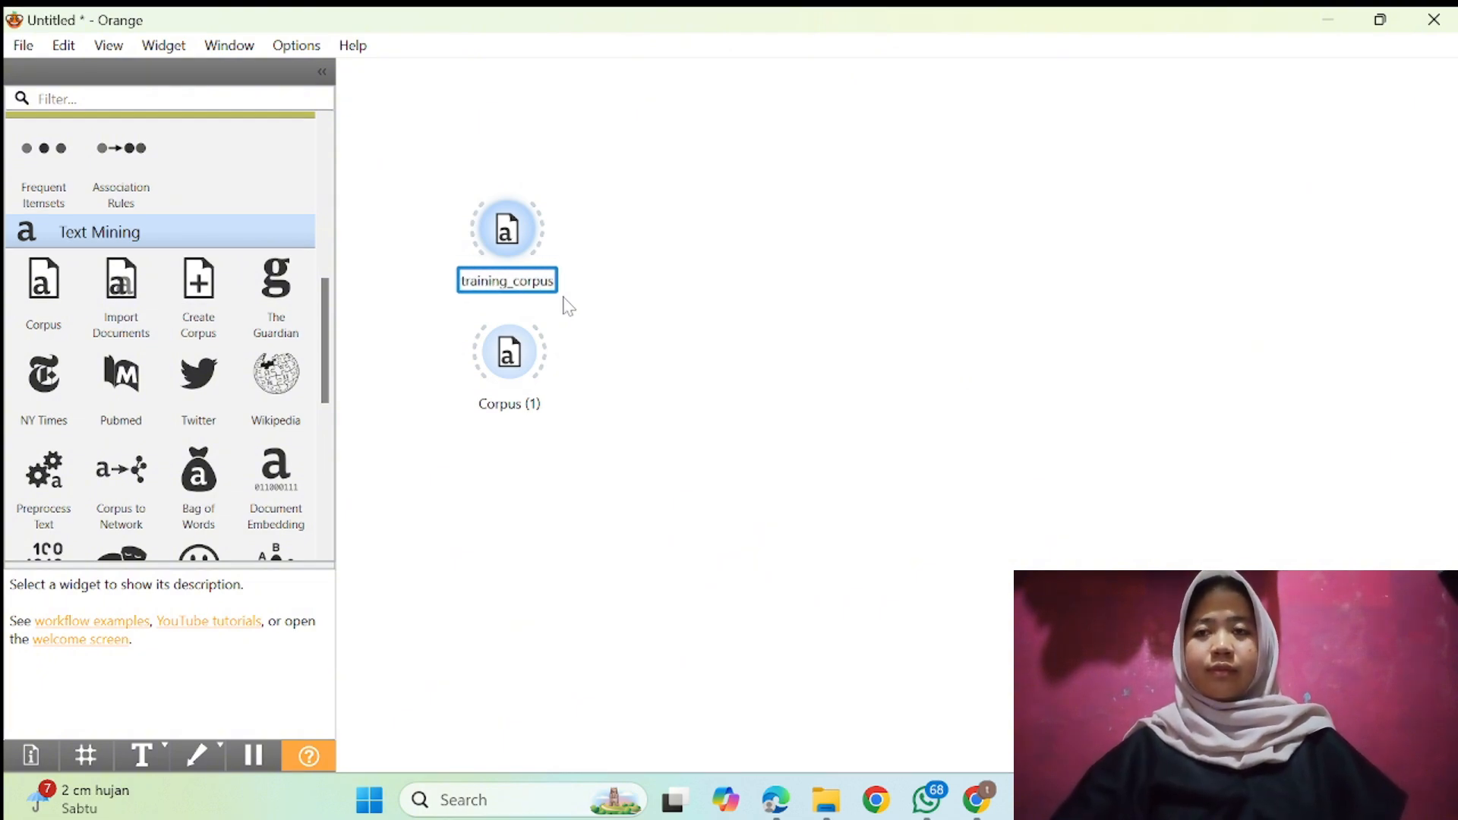
pyautogui.press('Return')
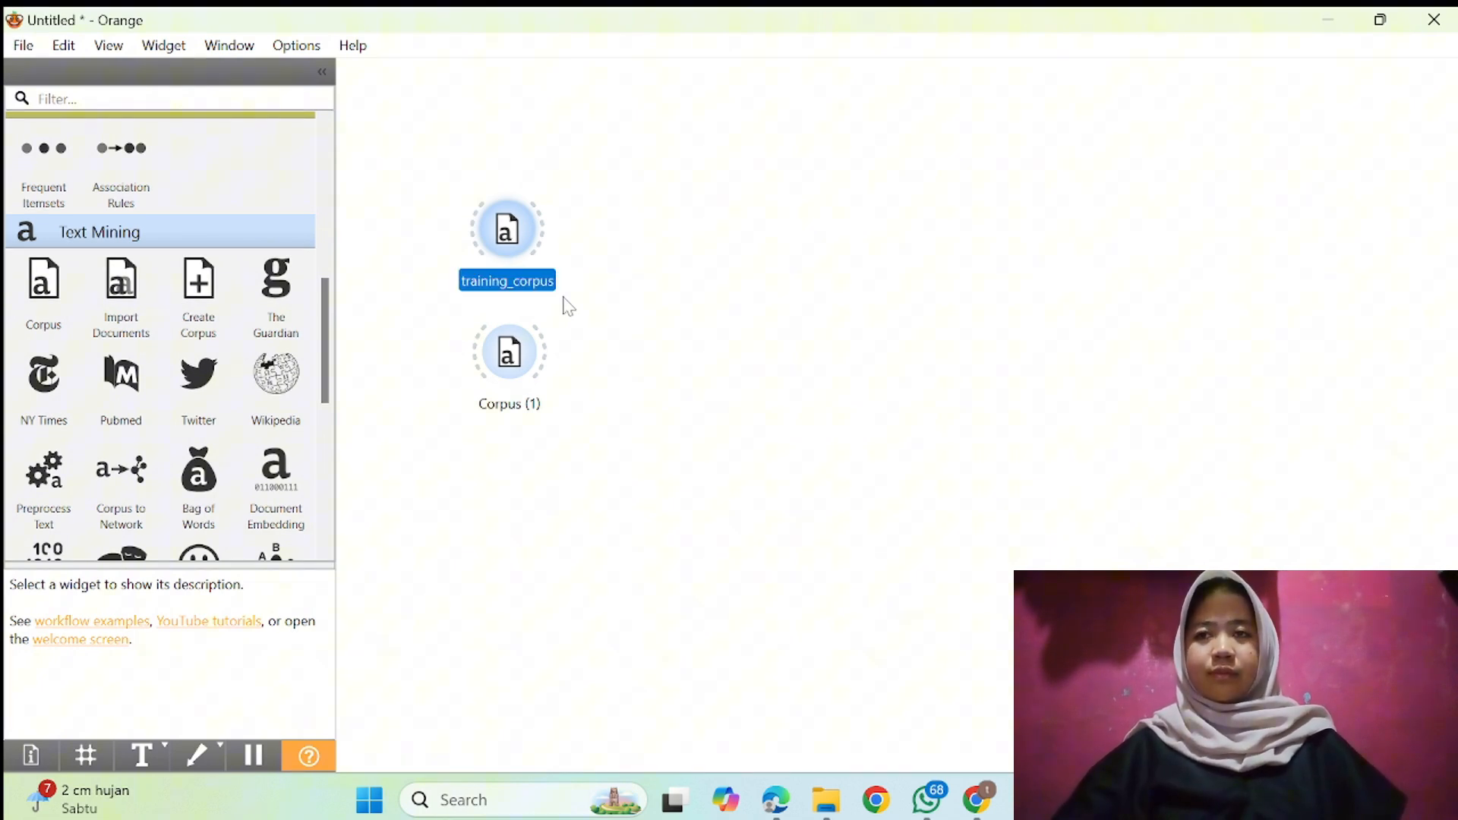
# Step: Rename the lower Corpus widget as testing_corpus
pyautogui.rightClick(515, 352)
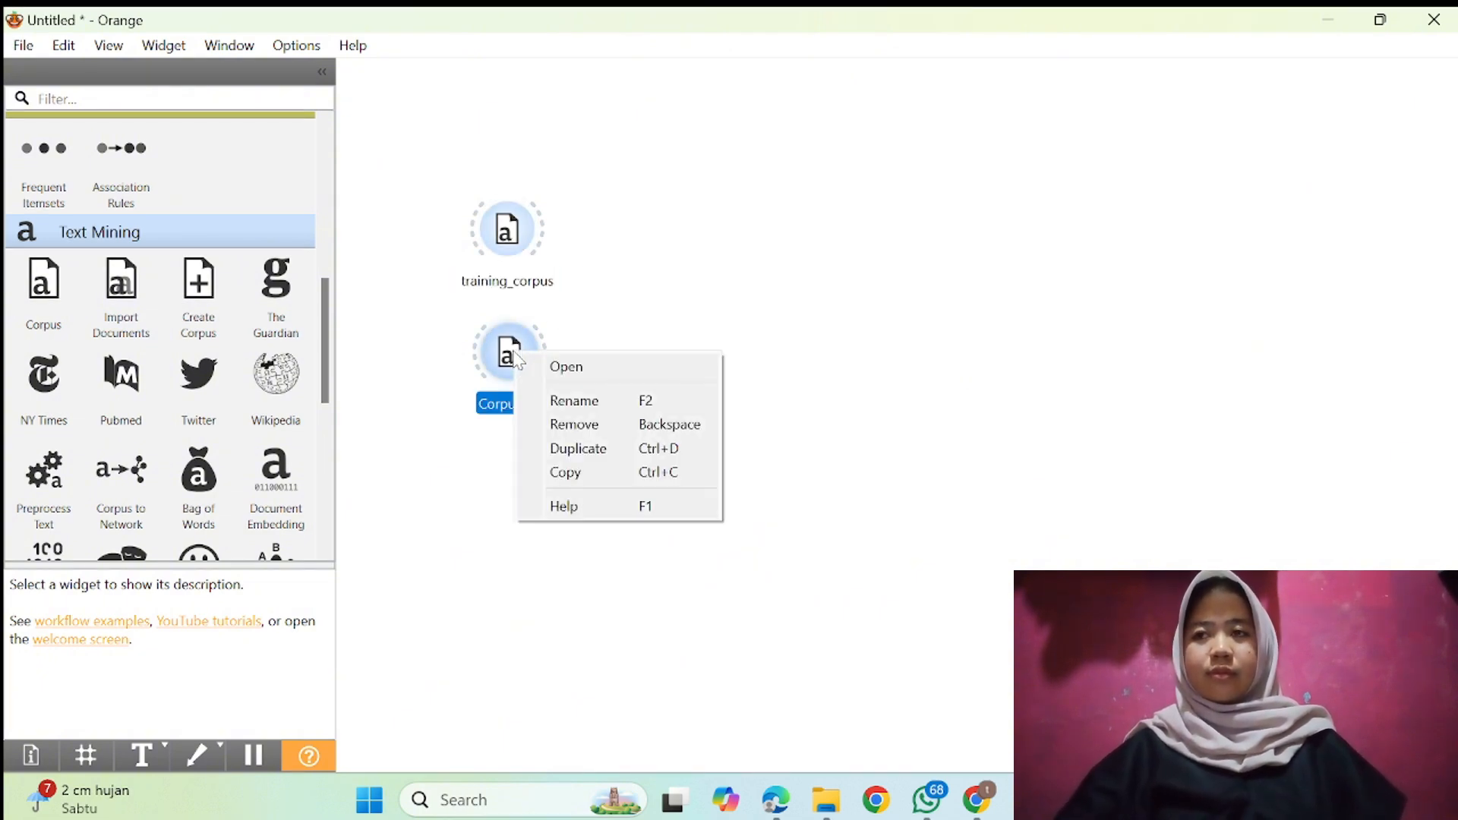
pyautogui.click(575, 414)
pyautogui.write('testing_cor')
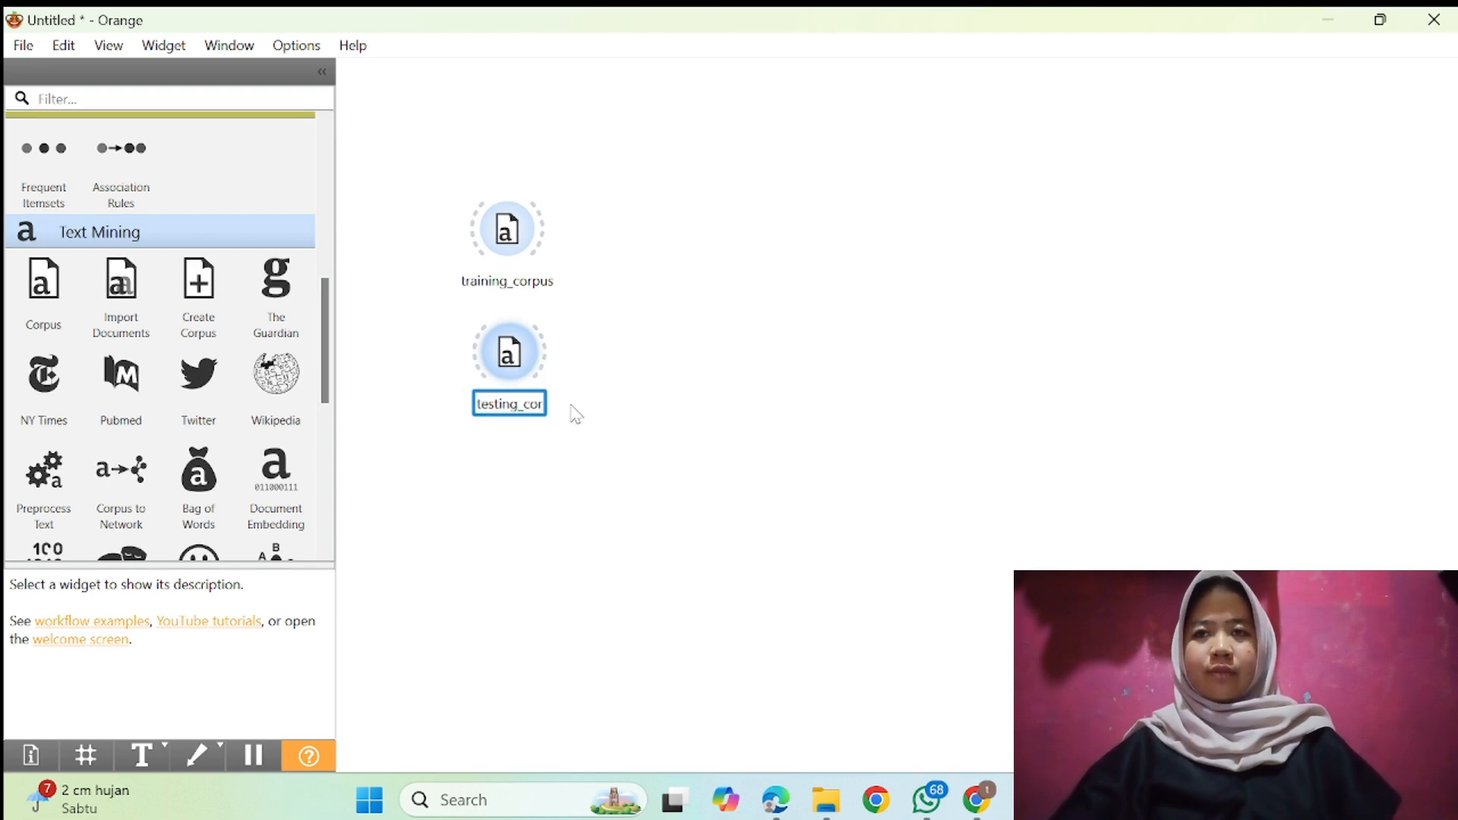
pyautogui.write('pus')
pyautogui.click(494, 465)
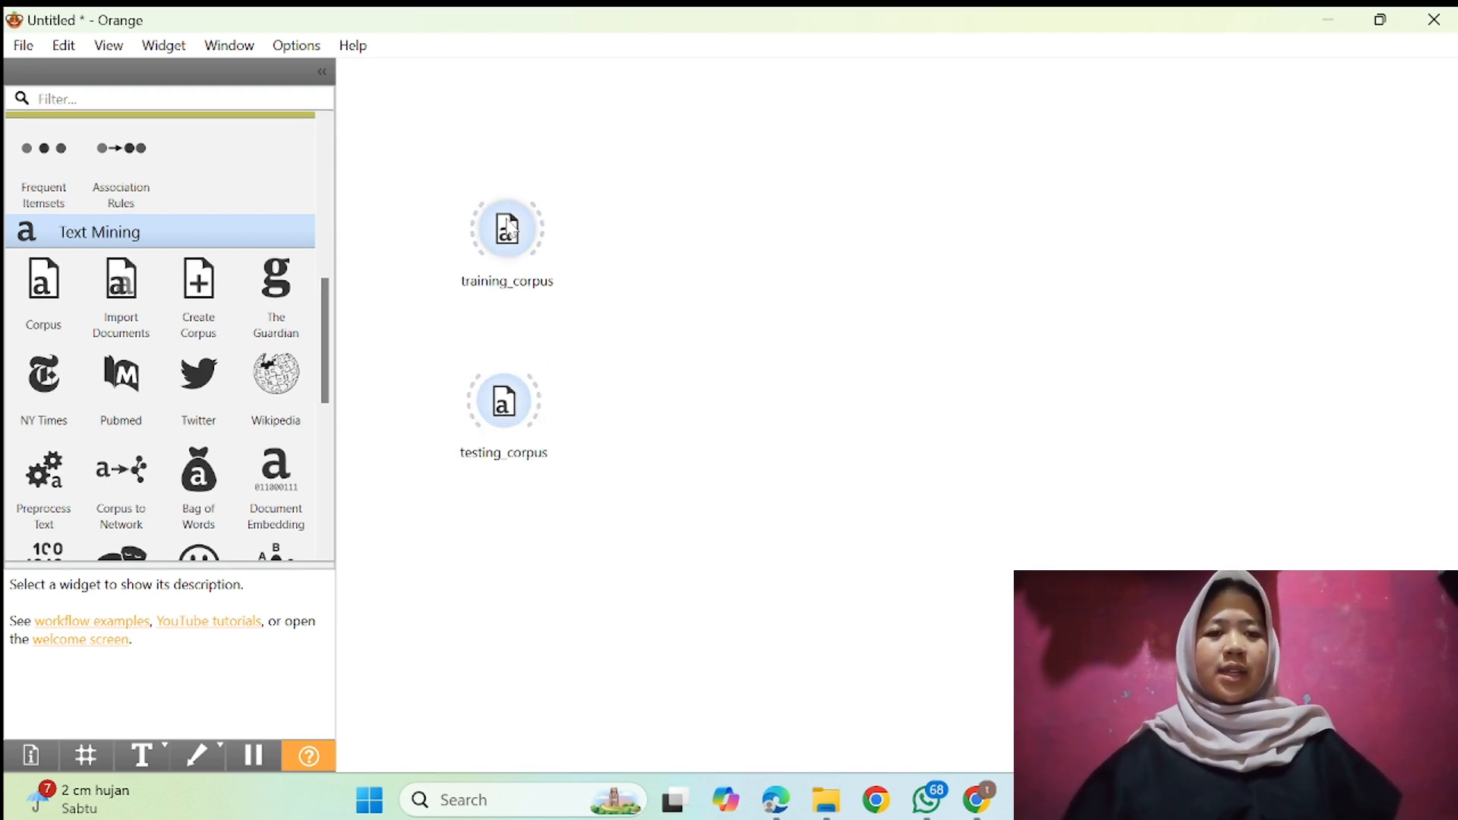
# Step: Load the training_klasifikasi_nb Excel file from Downloads into the training_corpus widget and close its window
pyautogui.doubleClick(508, 229)
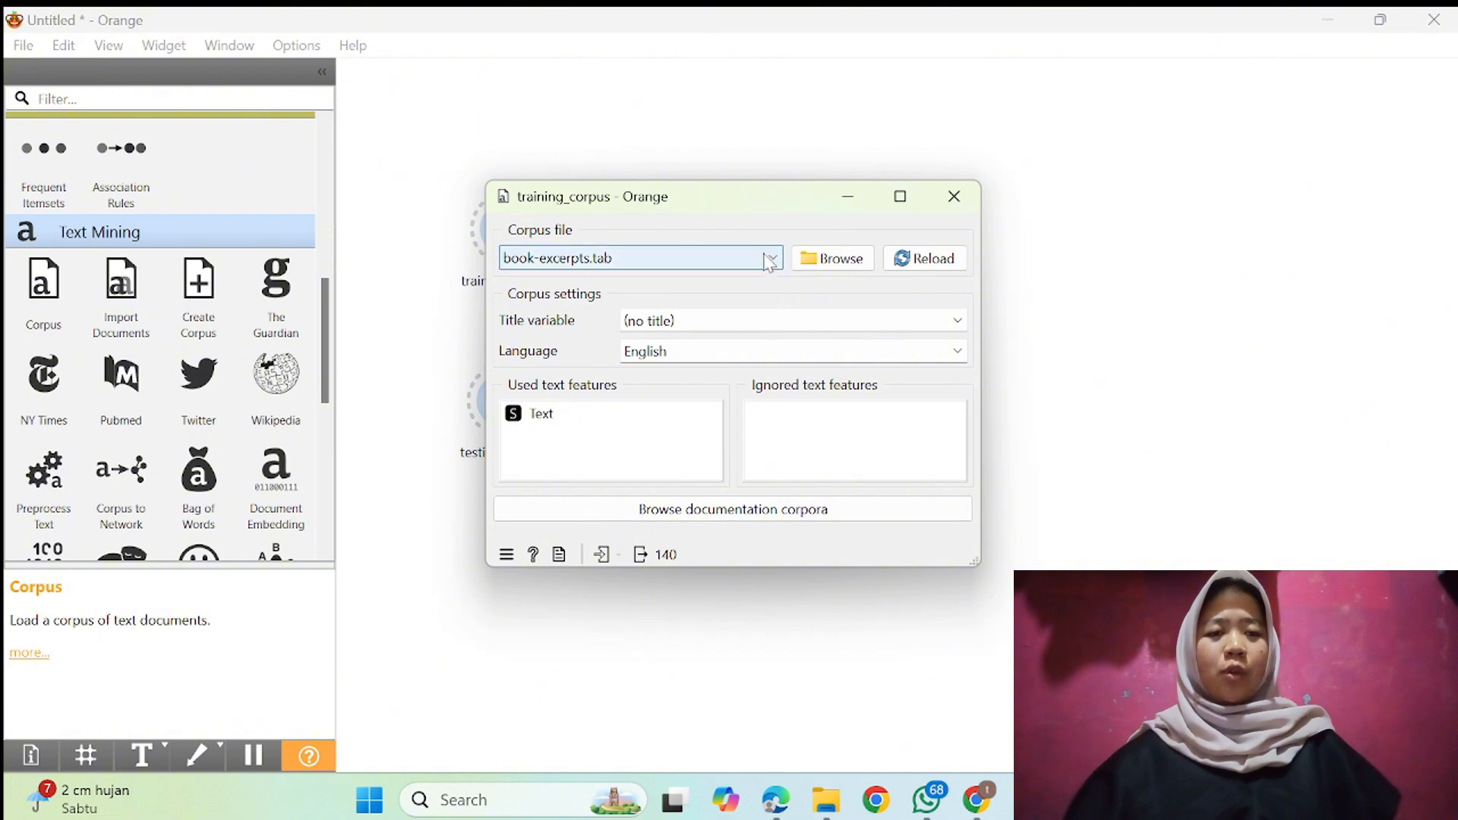
pyautogui.click(829, 266)
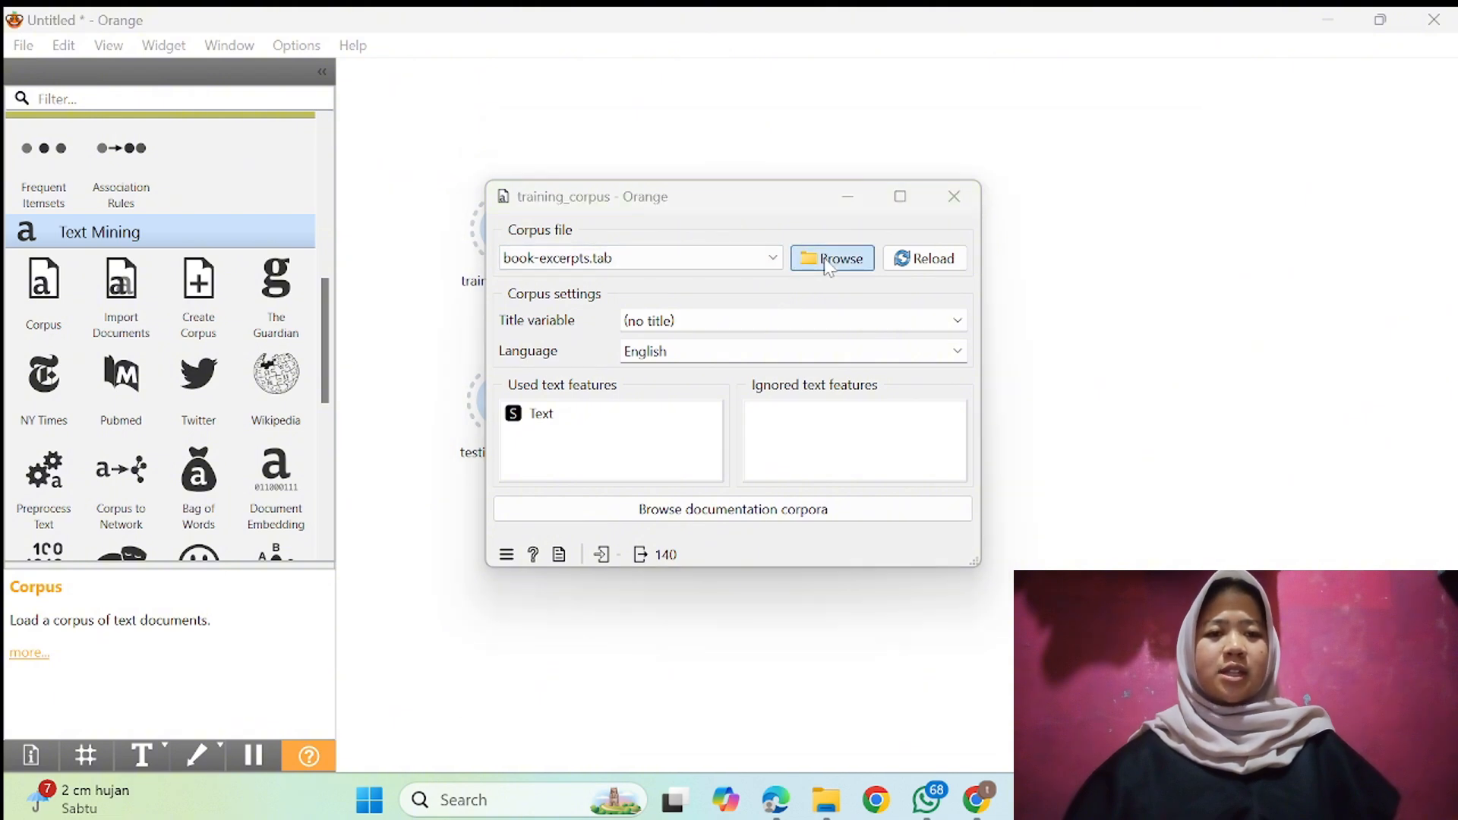
pyautogui.click(797, 334)
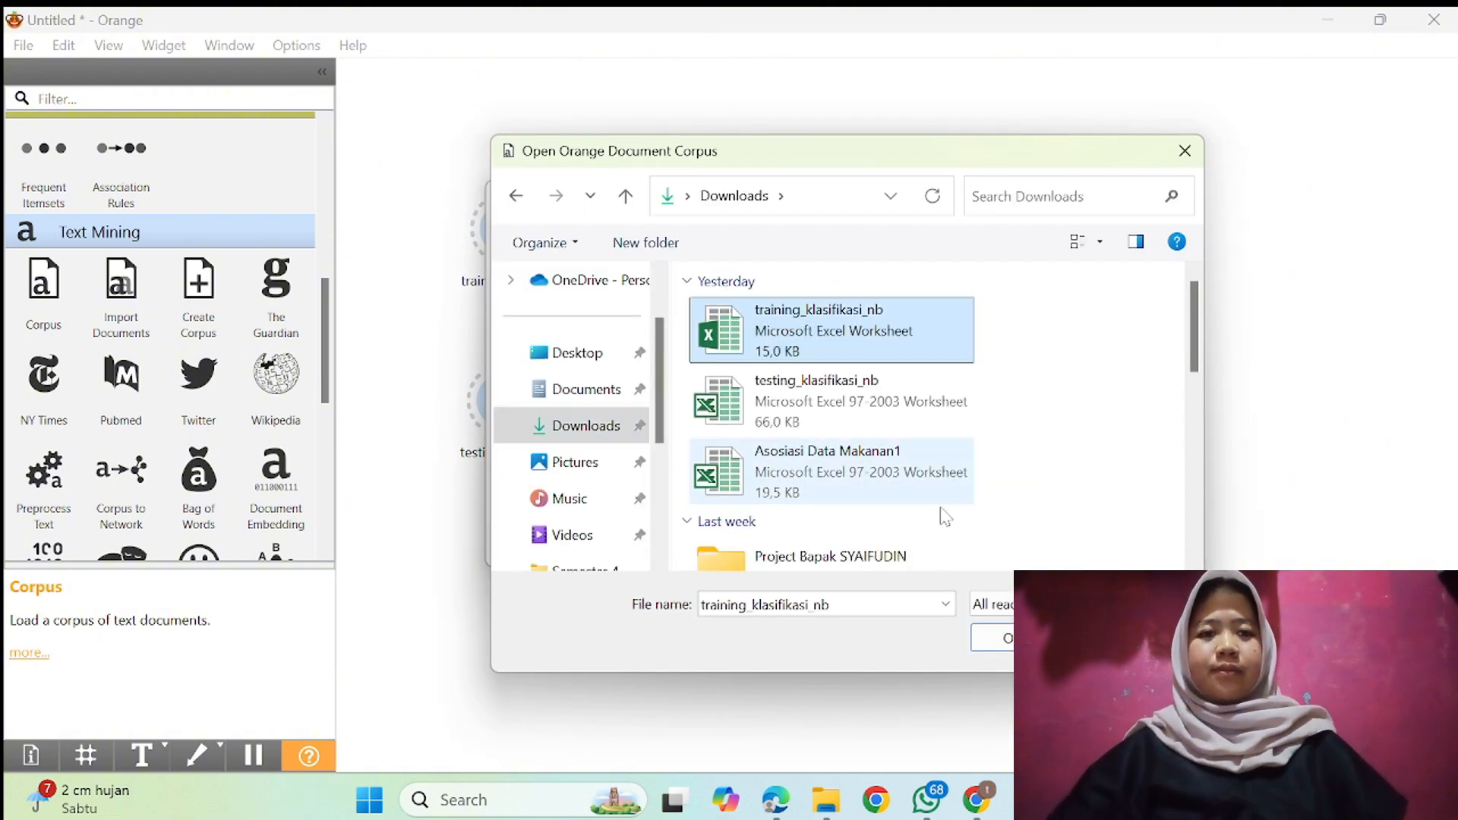
pyautogui.click(990, 637)
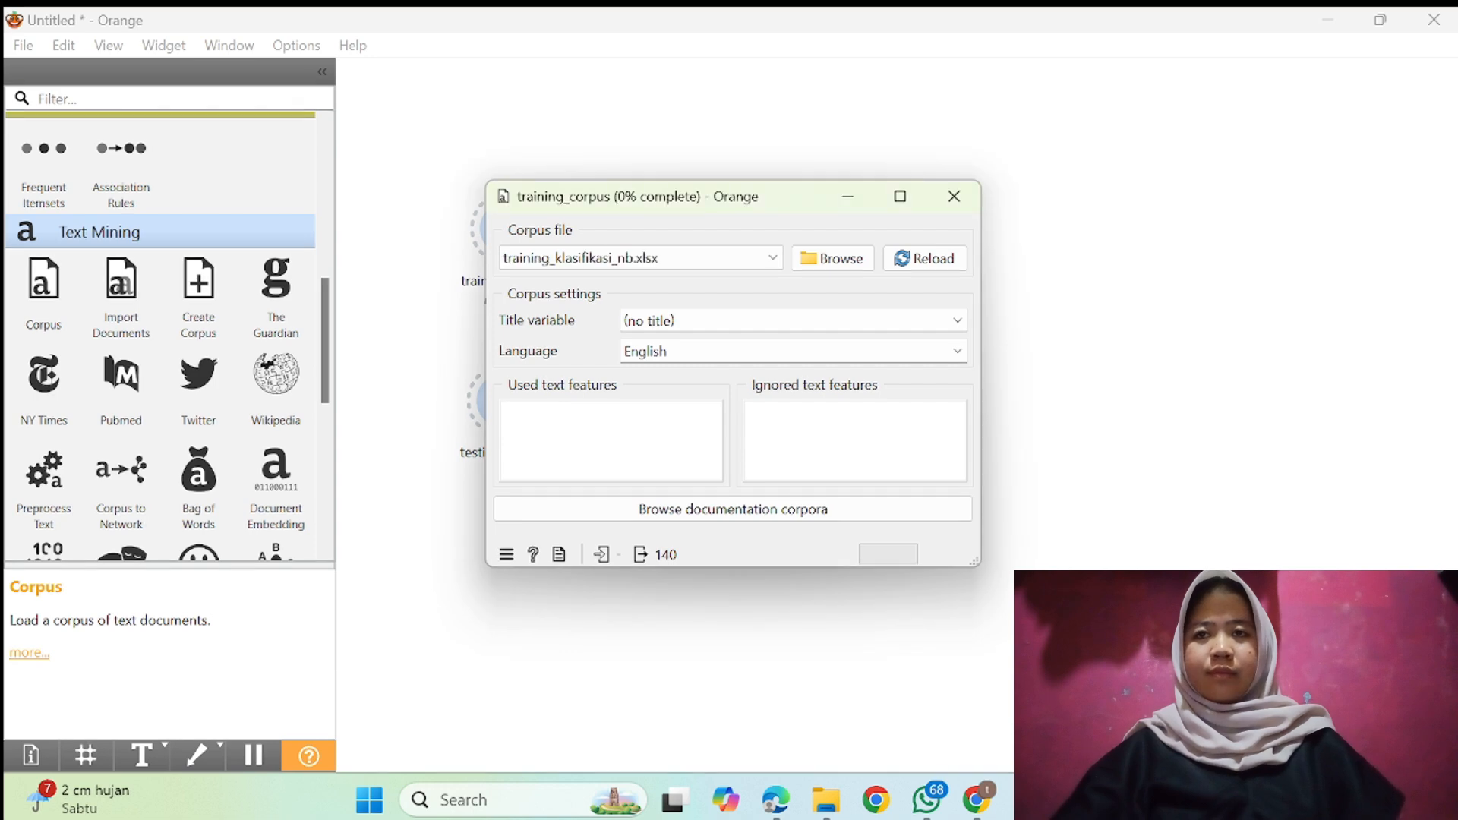
pyautogui.click(955, 196)
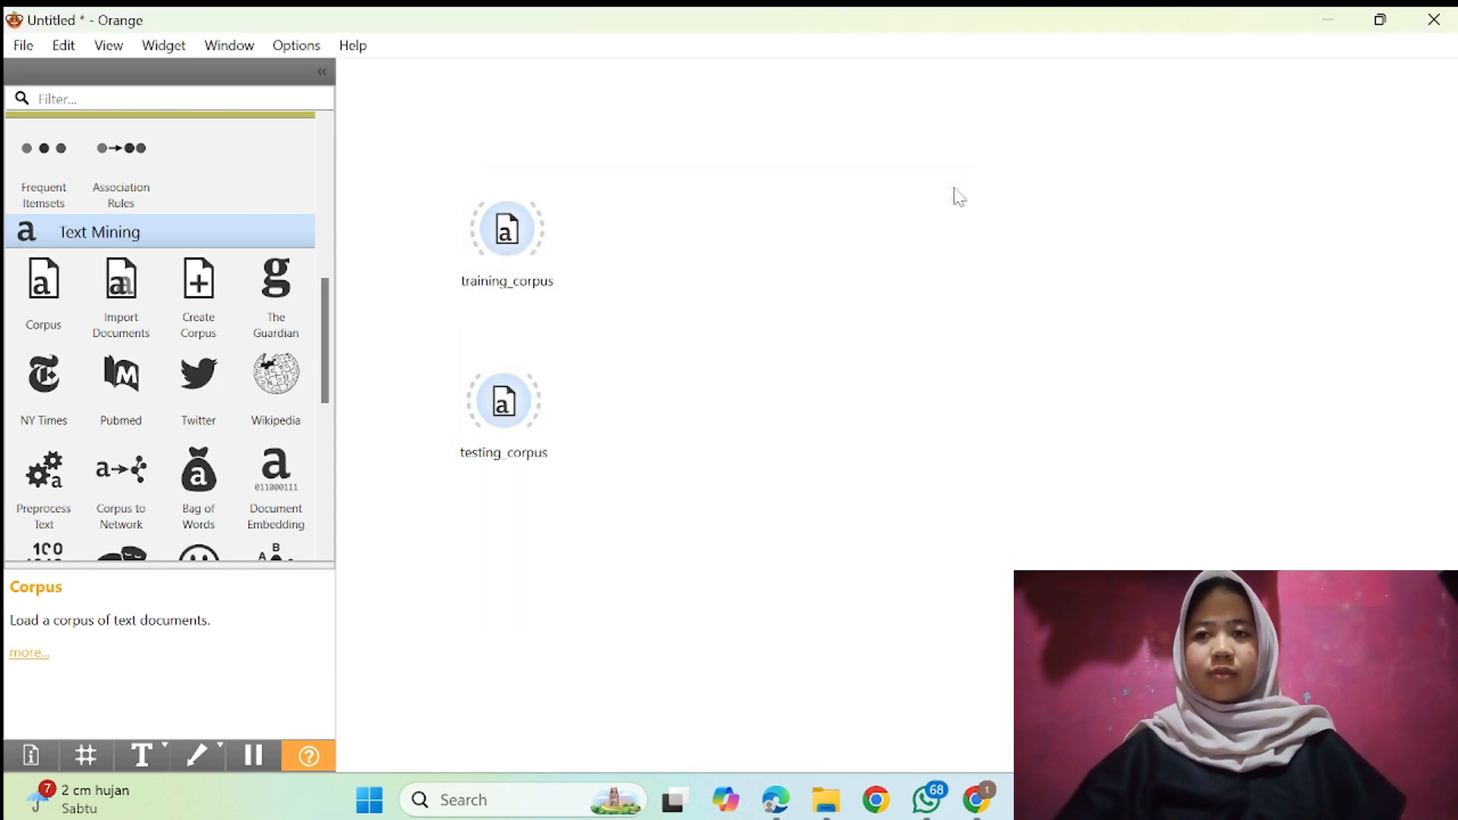
# Step: Load testing_klasifikasi_nb.xls from Downloads into the testing_corpus widget and close its window
pyautogui.doubleClick(508, 400)
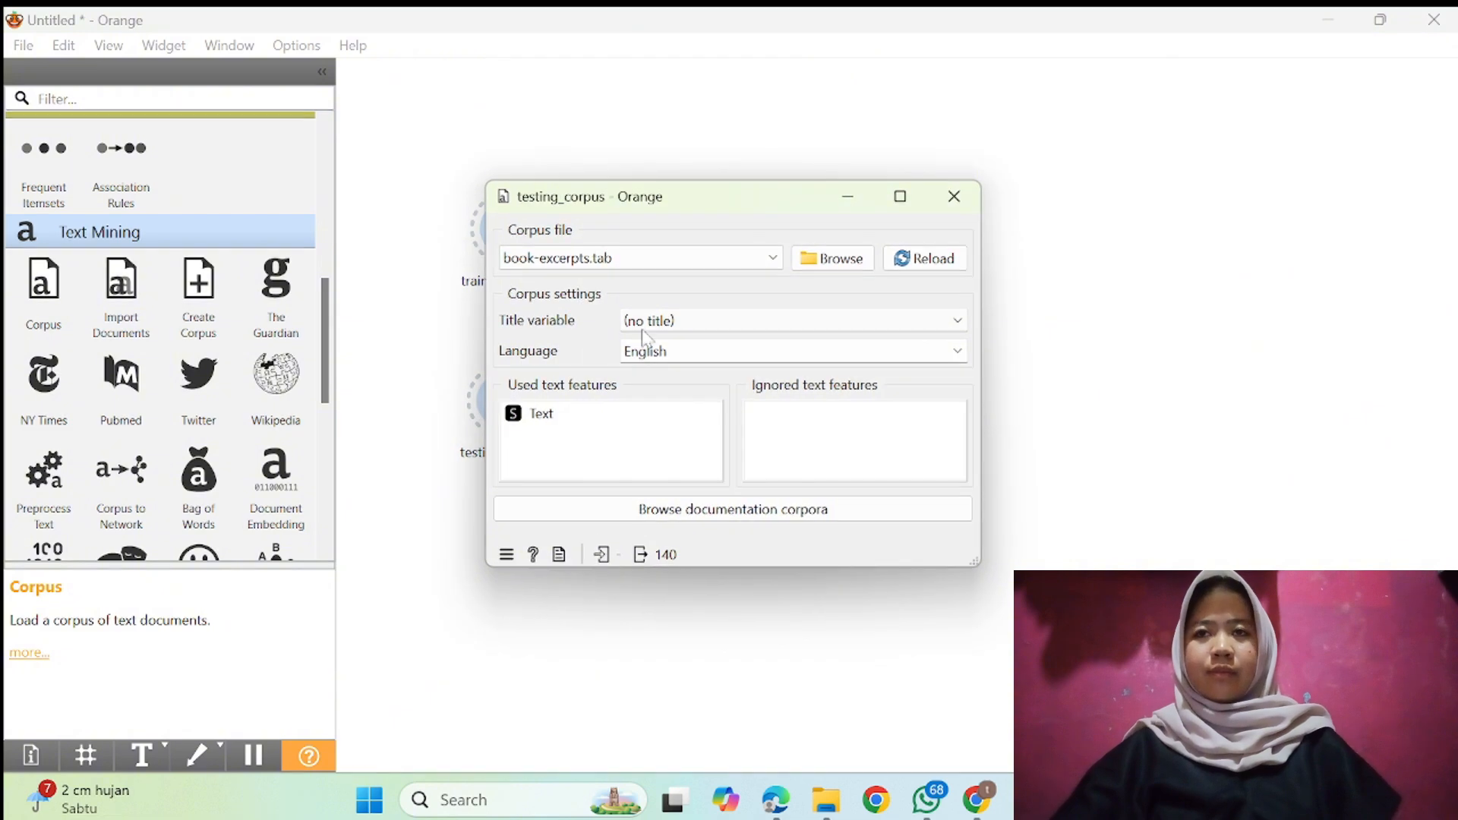
pyautogui.click(829, 260)
pyautogui.click(586, 426)
pyautogui.click(757, 416)
pyautogui.click(993, 638)
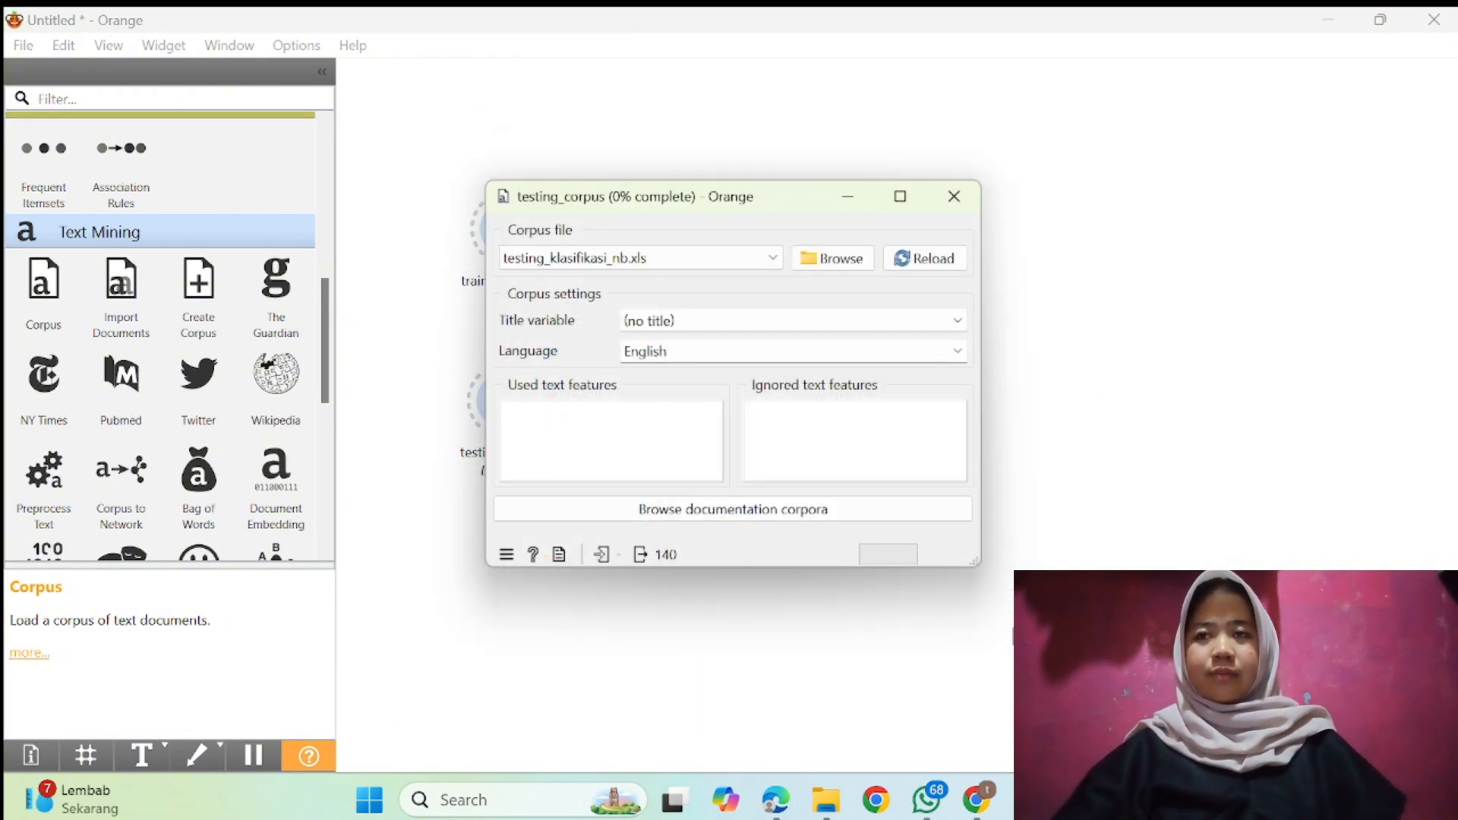
pyautogui.click(954, 196)
# Step: Add two Corpus Viewer widgets, one above and beside training_corpus and one below and beside testing_corpus
pyautogui.scroll(-4, 110, 387)
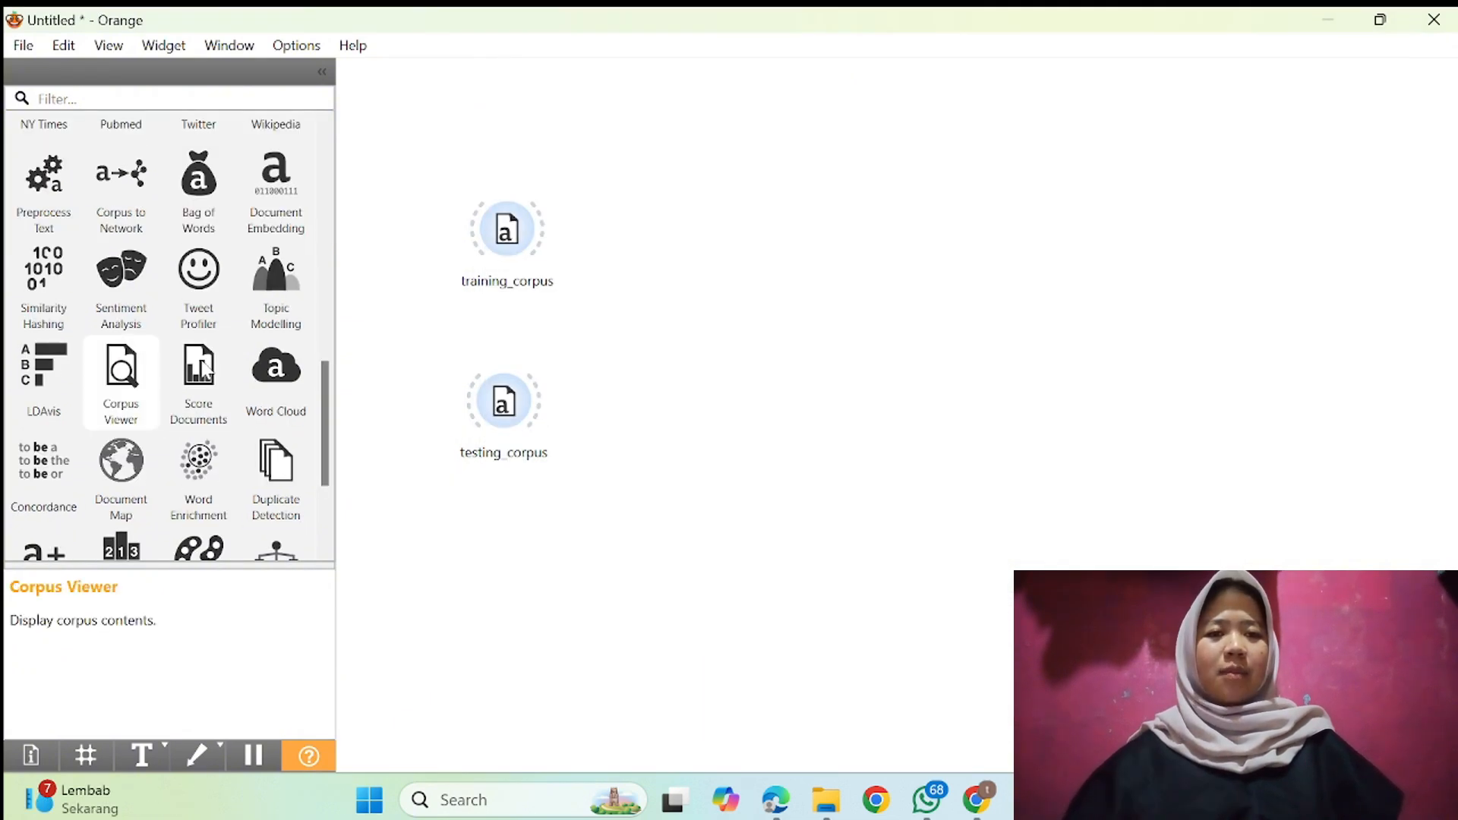
pyautogui.moveTo(110, 387); pyautogui.dragTo(629, 150)
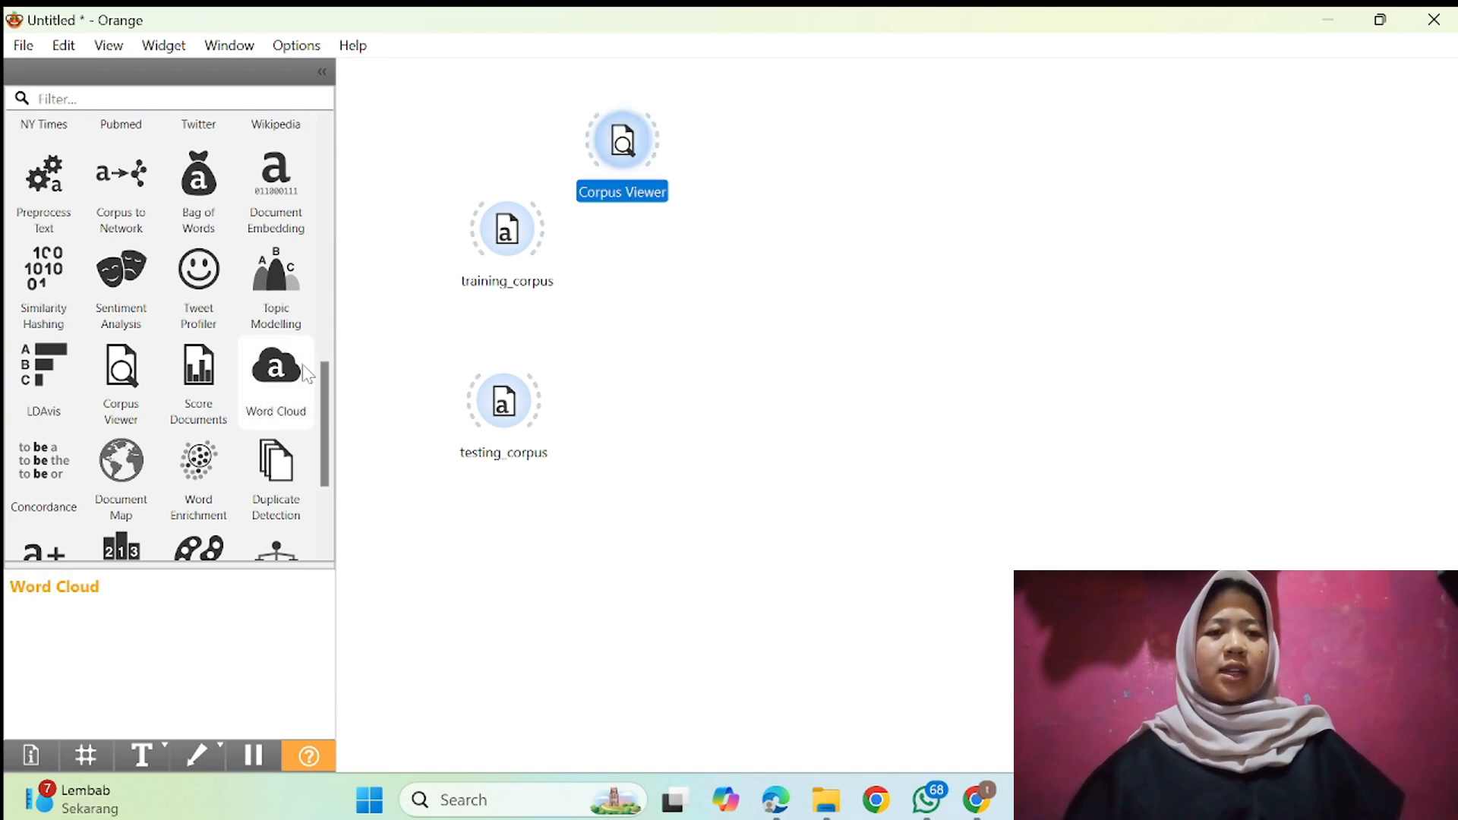
pyautogui.moveTo(121, 372); pyautogui.dragTo(640, 503)
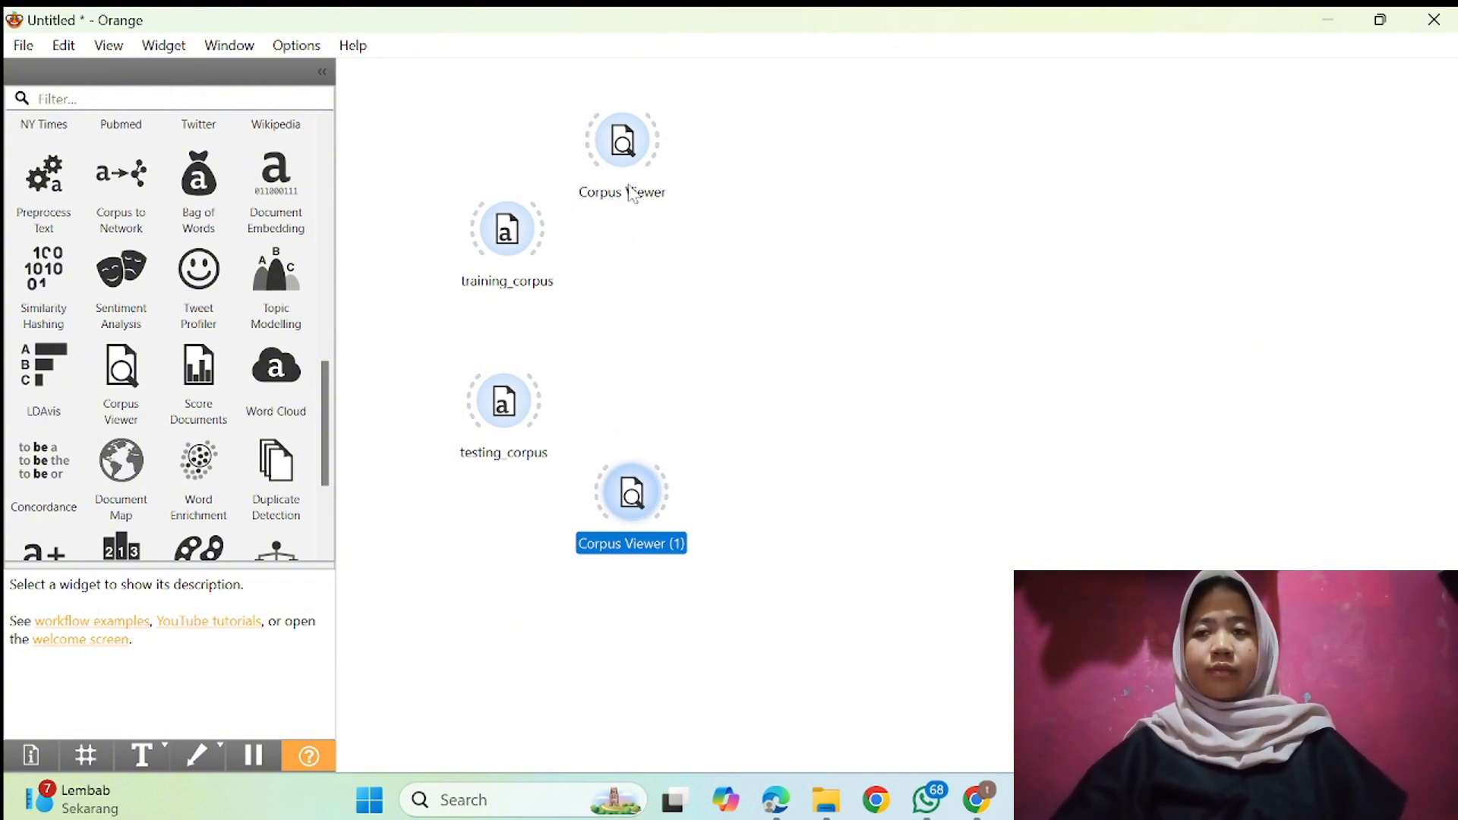
# Step: Rename the upper Corpus Viewer widget as CViewer_training
pyautogui.click(626, 151)
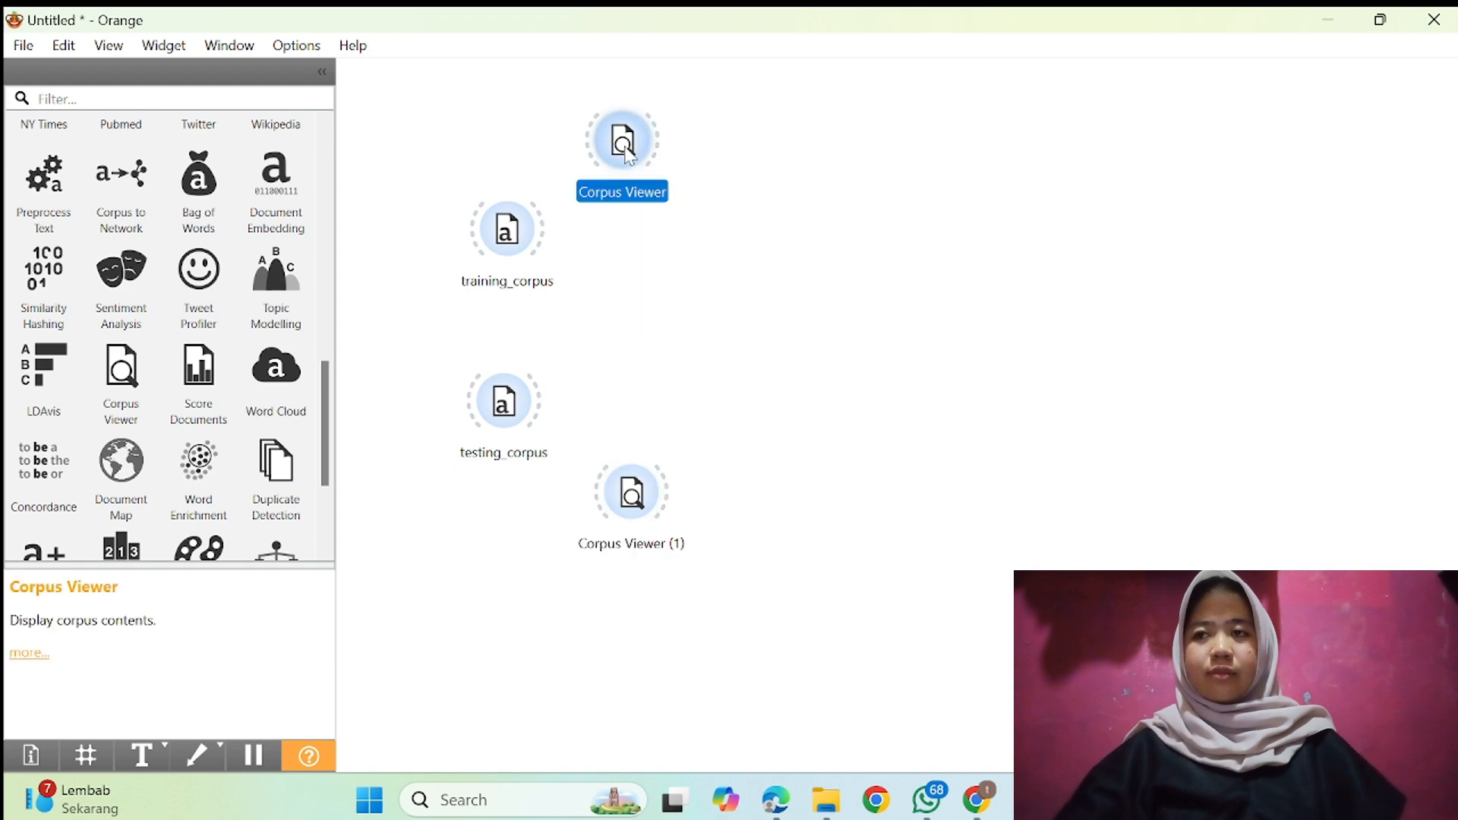
pyautogui.rightClick(626, 147)
pyautogui.click(667, 197)
pyautogui.write('CViewer_training')
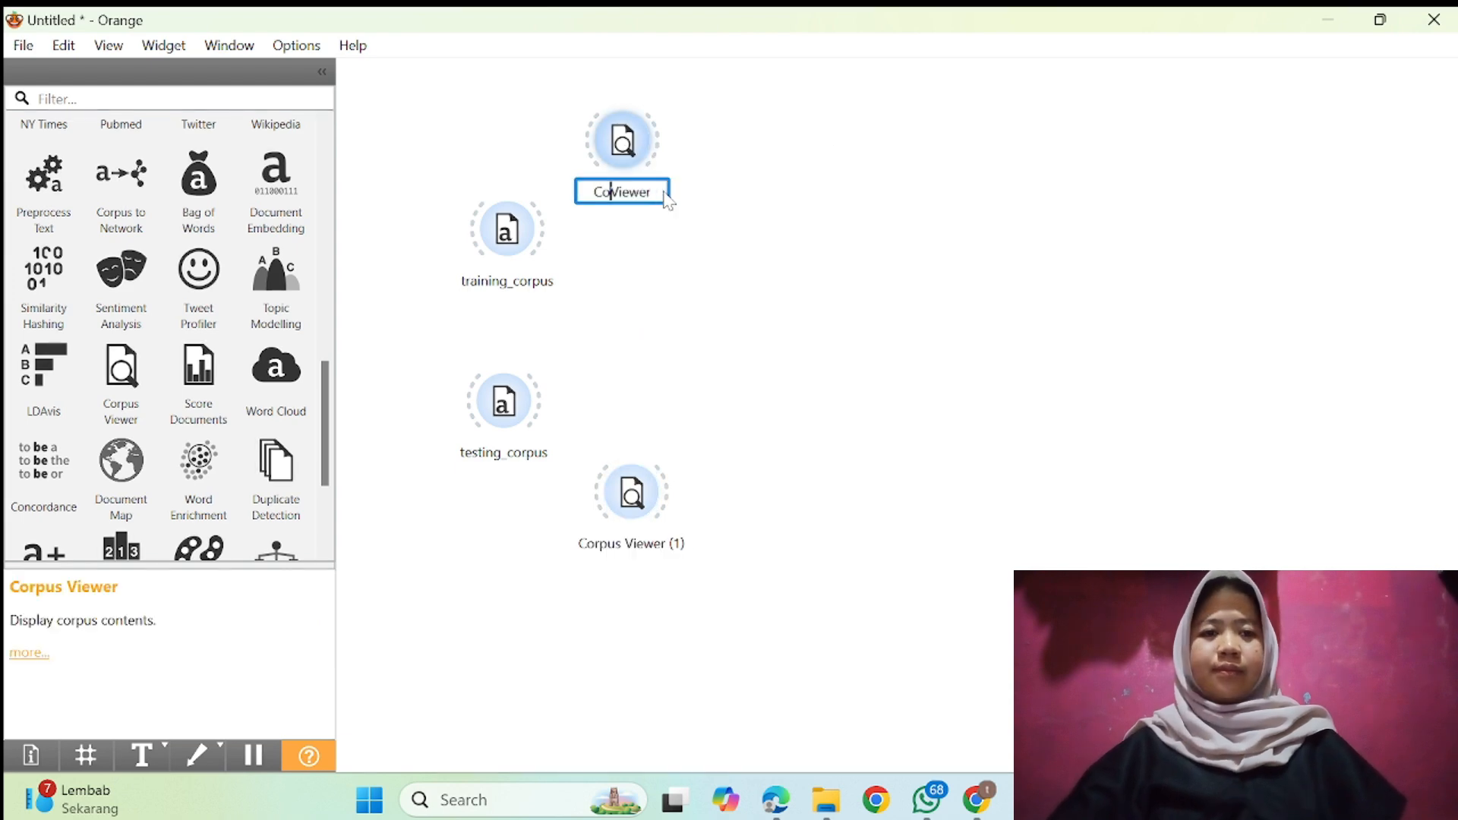
pyautogui.press('Return')
# Step: Rename the lower Corpus Viewer widget as CViewer_testing
pyautogui.click(631, 495)
pyautogui.press('F2')
pyautogui.write('CViewer_testing')
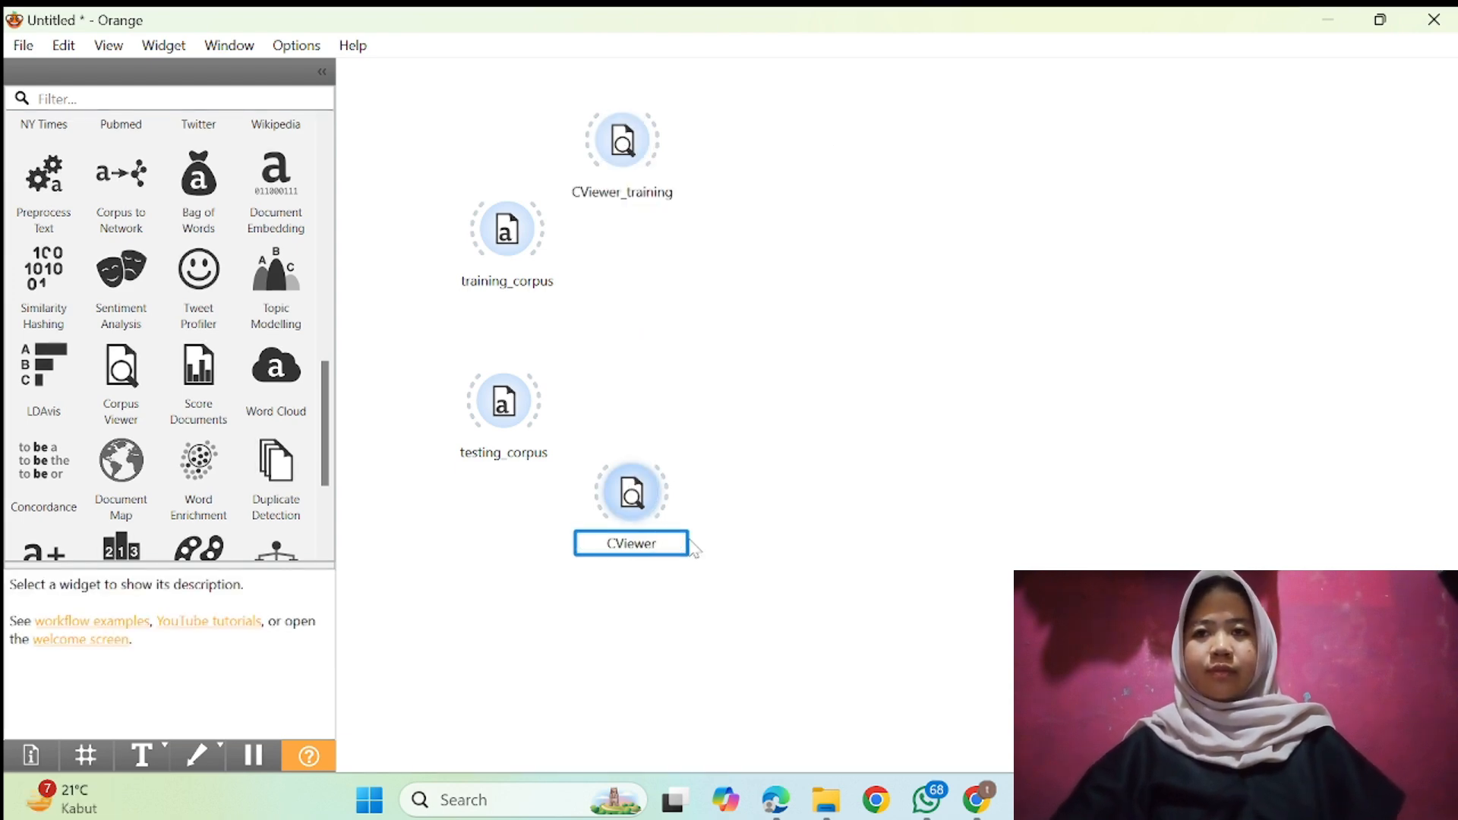
pyautogui.press('Return')
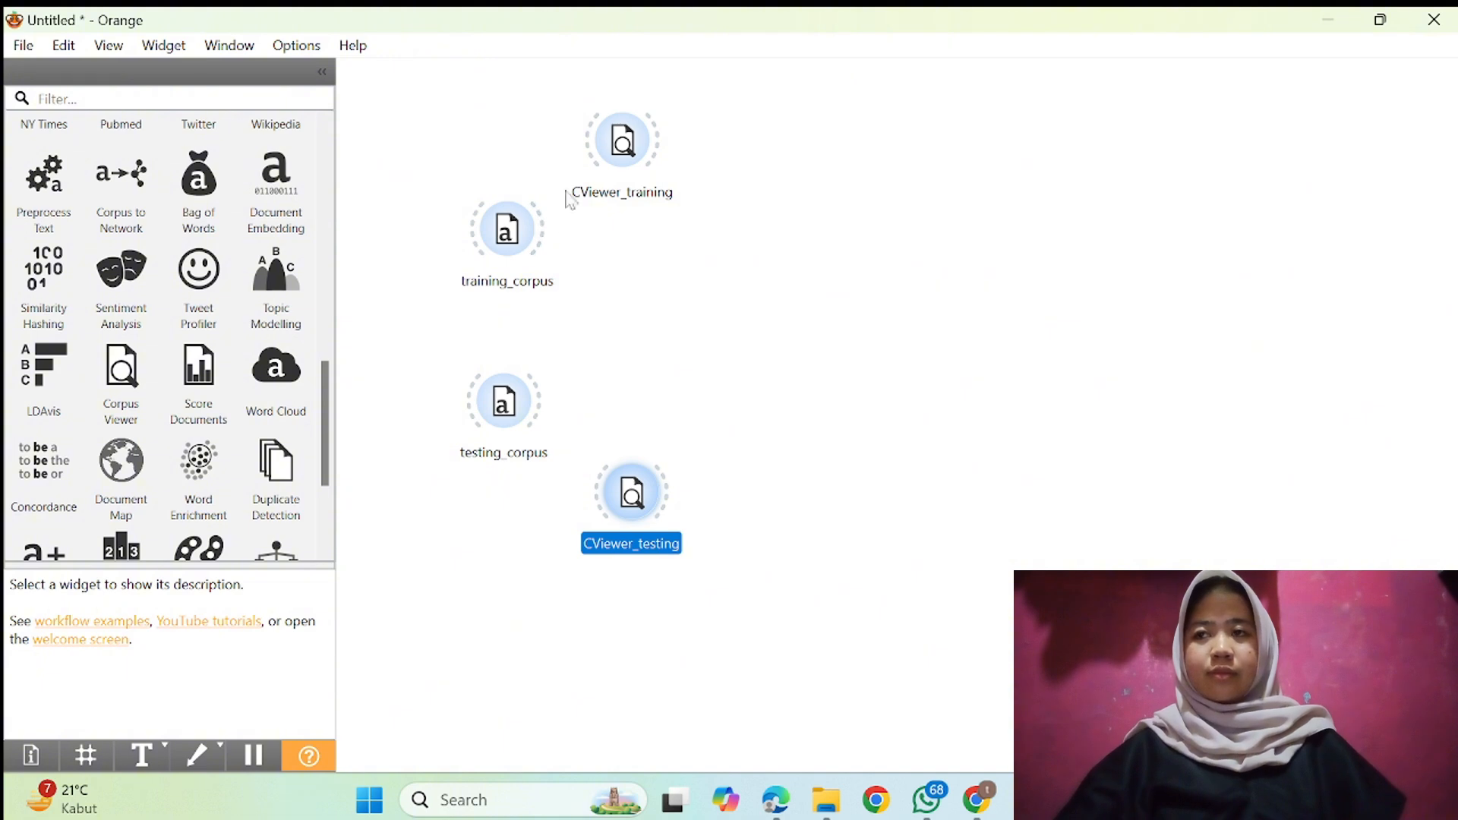
# Step: Shift CViewer_training slightly away from training_corpus and connect the corpus output of training_corpus to it
pyautogui.moveTo(619, 135); pyautogui.dragTo(646, 137)
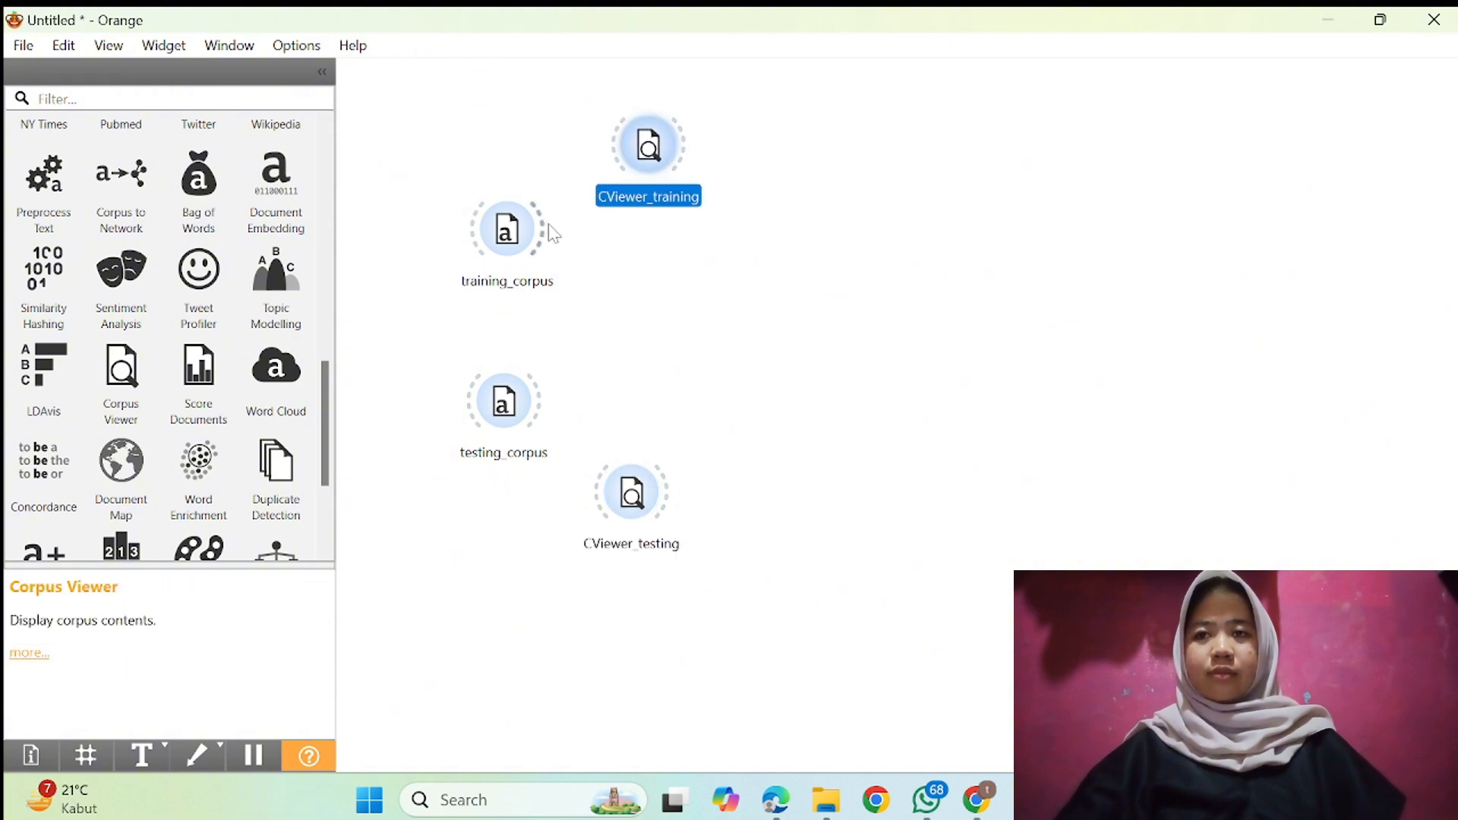
pyautogui.moveTo(551, 232); pyautogui.dragTo(616, 143)
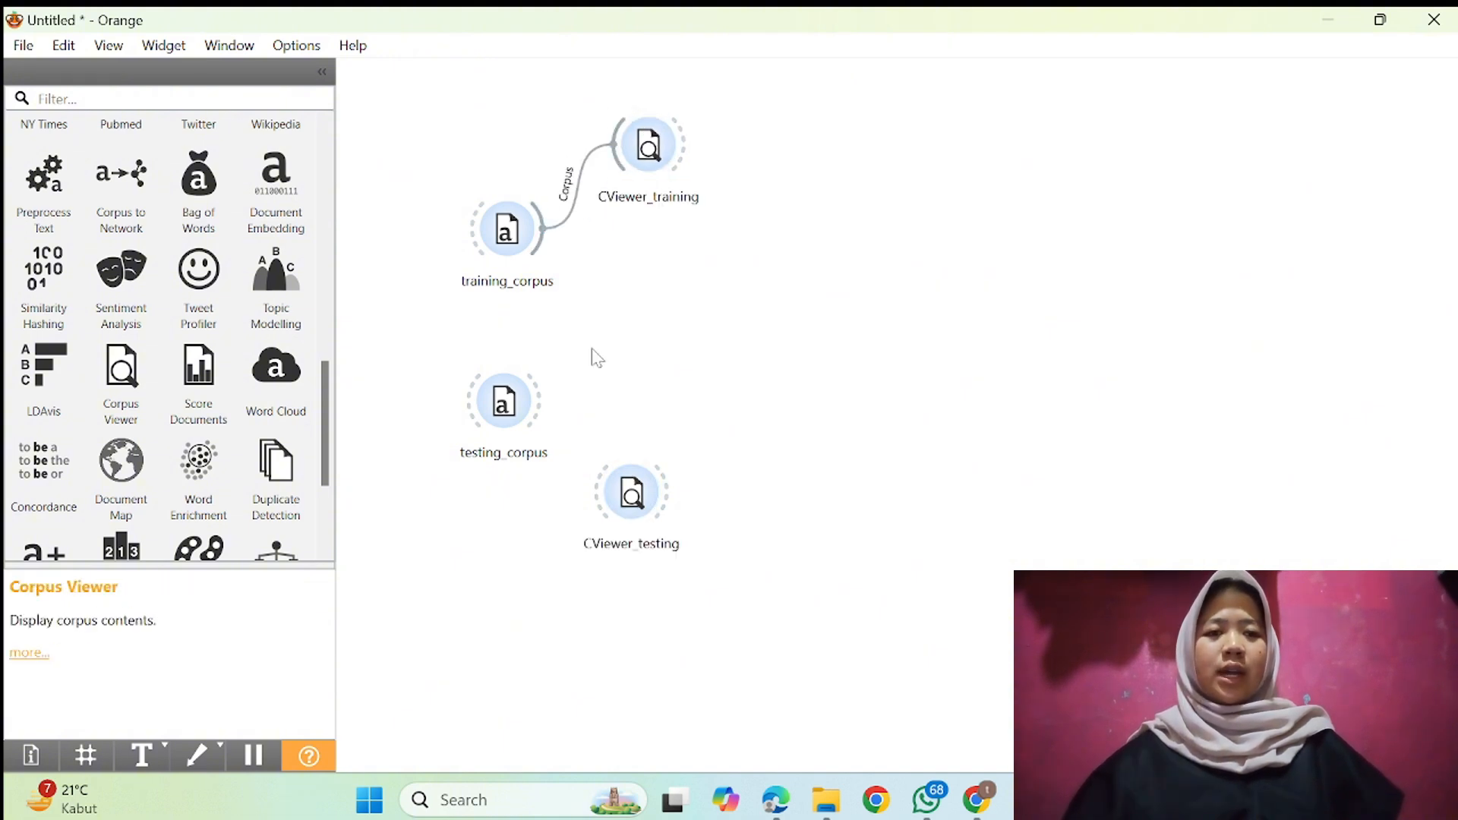
# Step: Shift CViewer_testing slightly away from testing_corpus and connect the corpus output of testing_corpus to it
pyautogui.moveTo(631, 494); pyautogui.dragTo(643, 490)
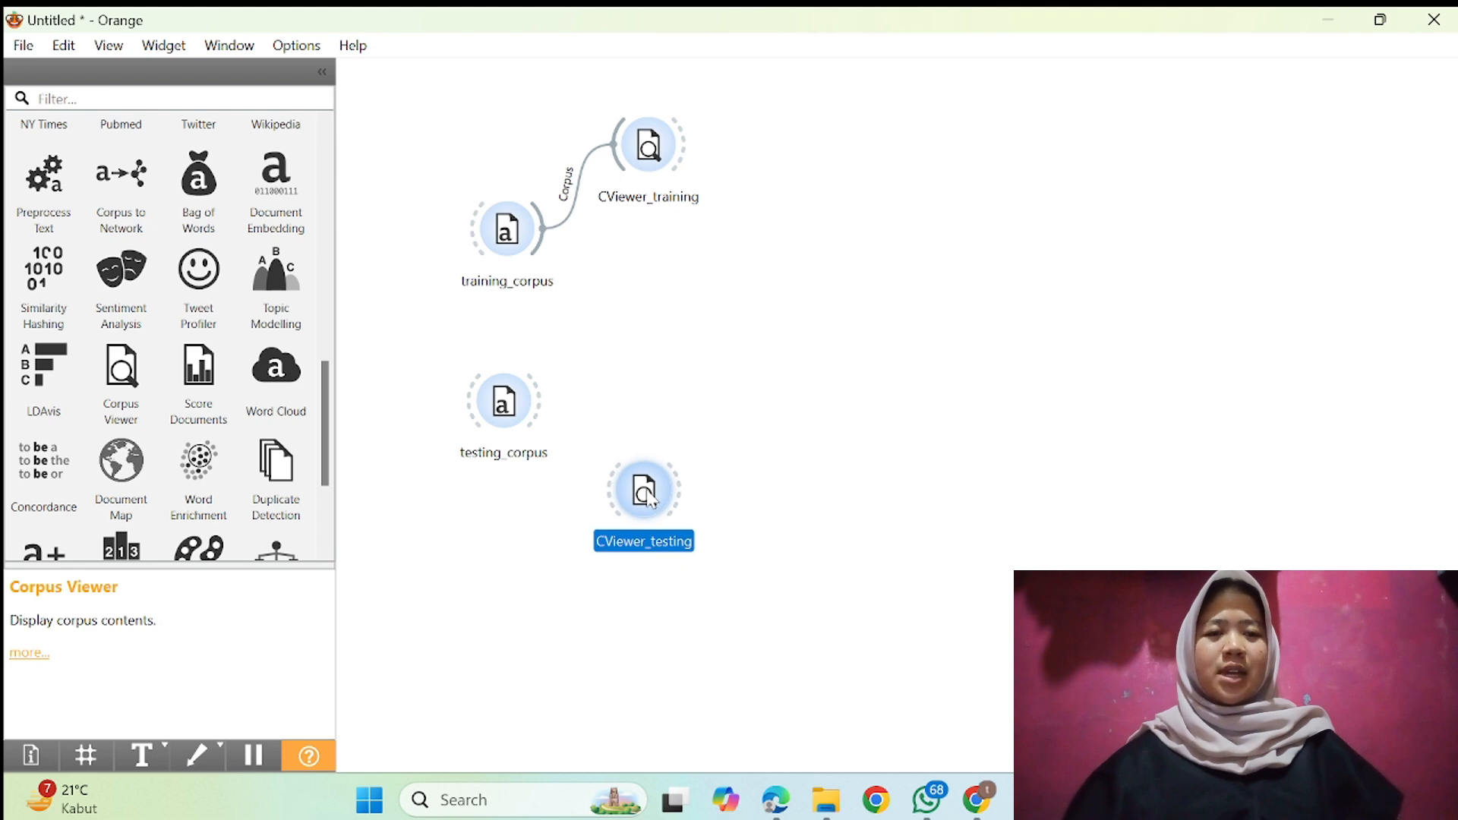
pyautogui.moveTo(543, 406); pyautogui.dragTo(612, 493)
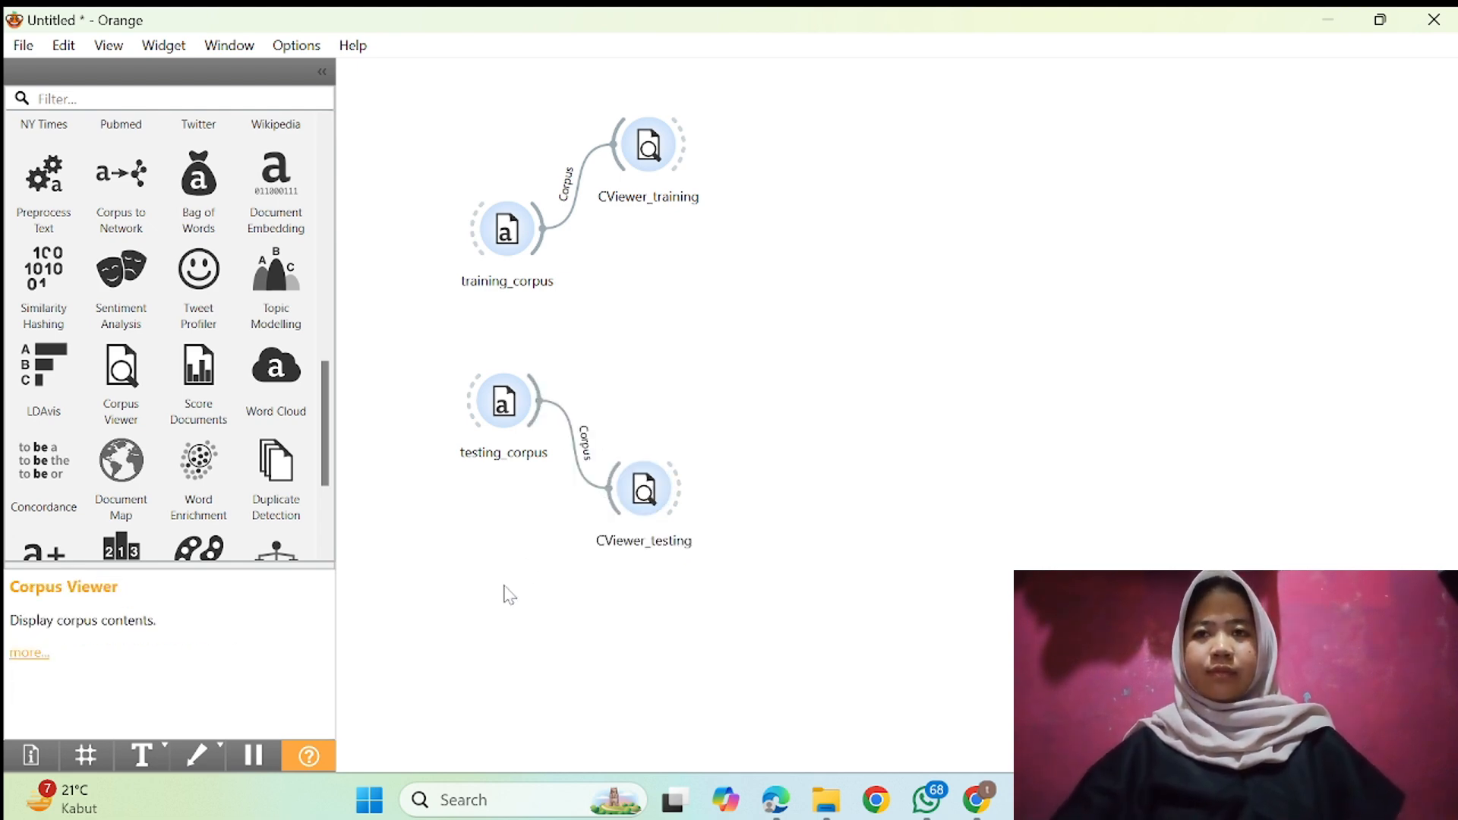
# Step: Select all documents in CViewer_training, close it, and view the documents in CViewer_testing
pyautogui.click(657, 148)
pyautogui.doubleClick(657, 148)
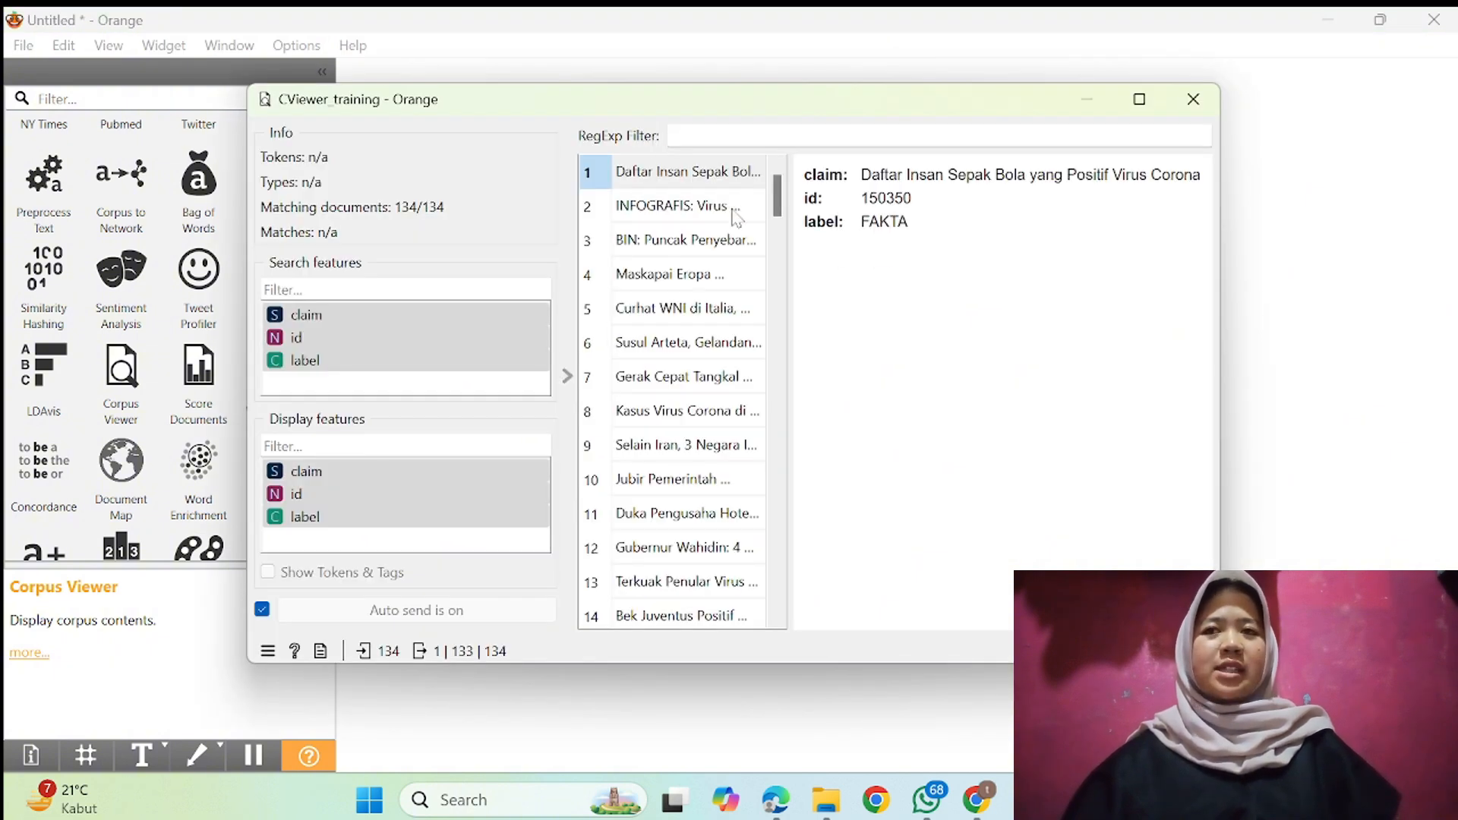
pyautogui.hotkey('ctrl', 'a')
pyautogui.click(1273, 297)
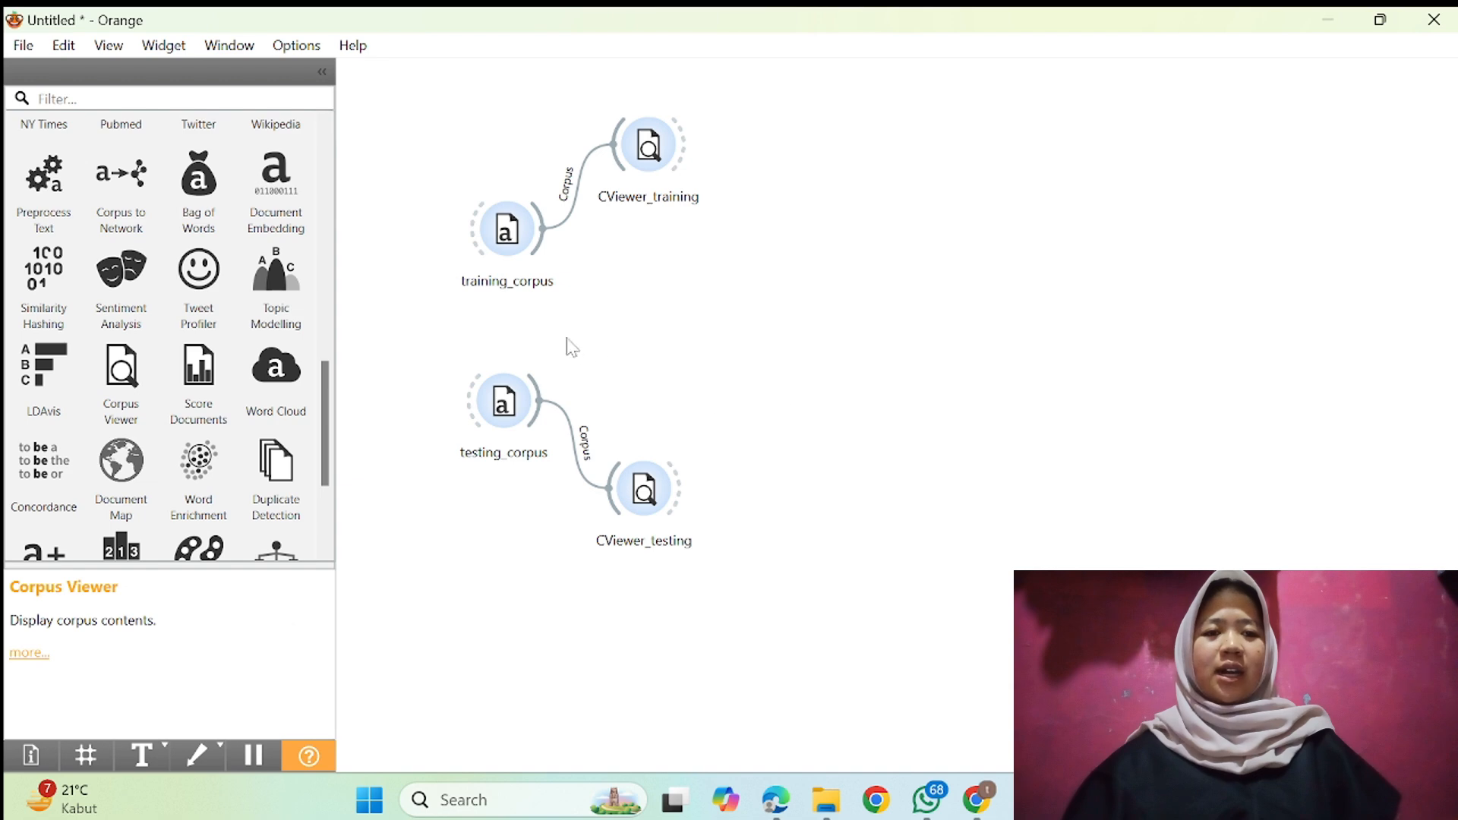
pyautogui.doubleClick(644, 490)
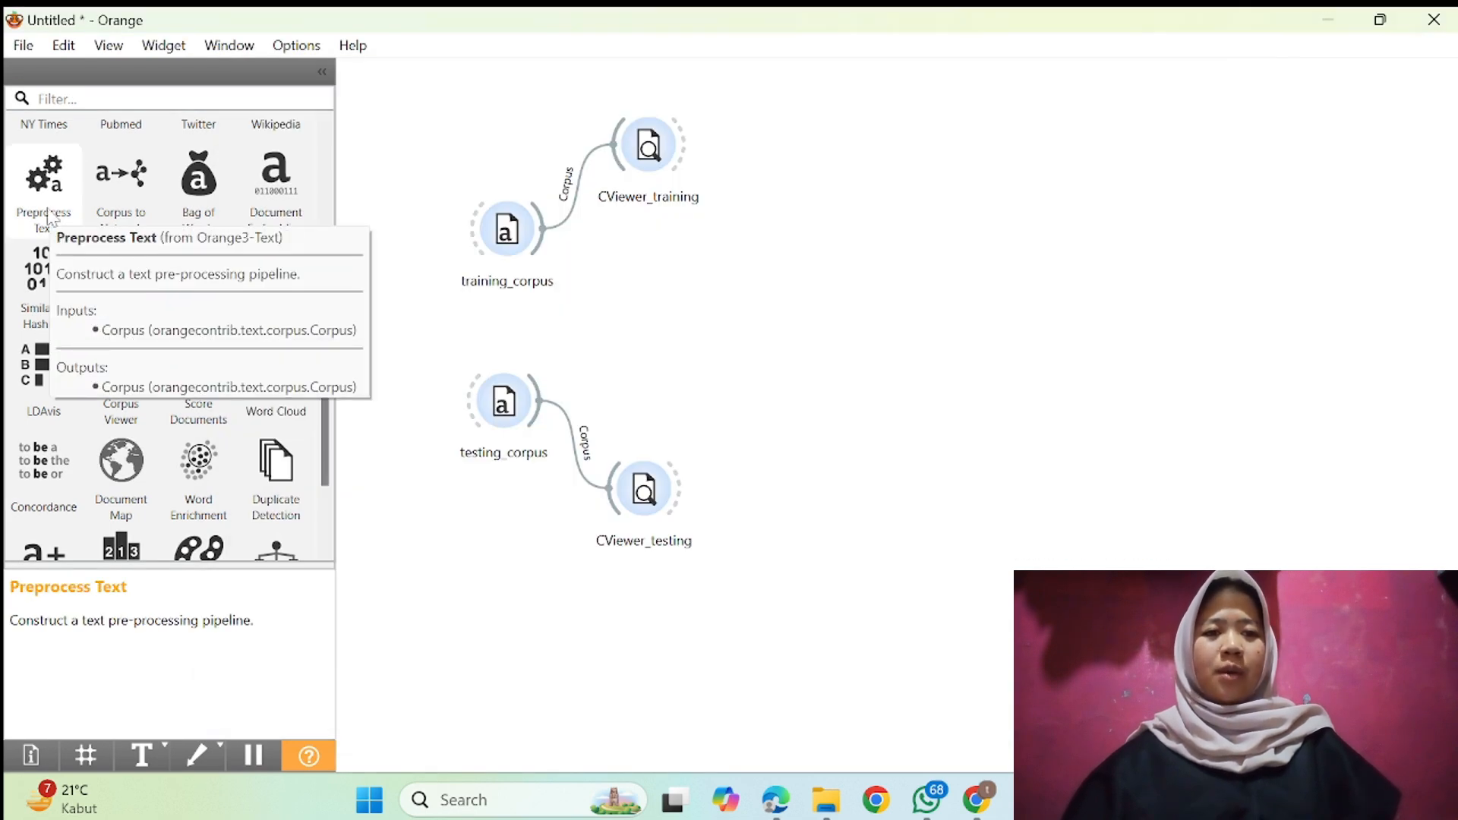
# Step: Add two Preprocess Text widgets, one beside CViewer_training and one beside CViewer_testing
pyautogui.click(48, 218)
pyautogui.click(48, 218)
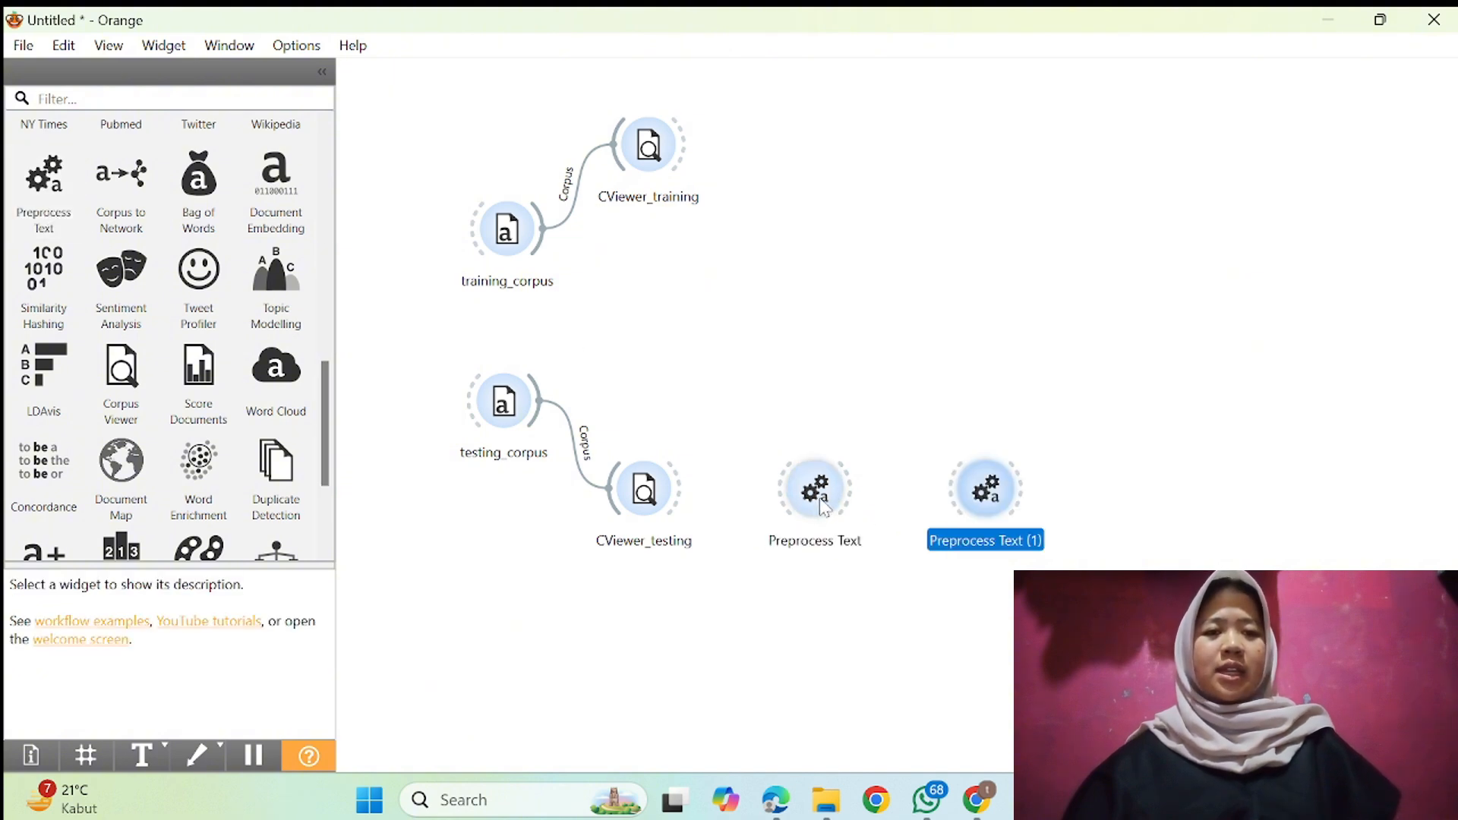
pyautogui.moveTo(825, 507); pyautogui.dragTo(837, 168)
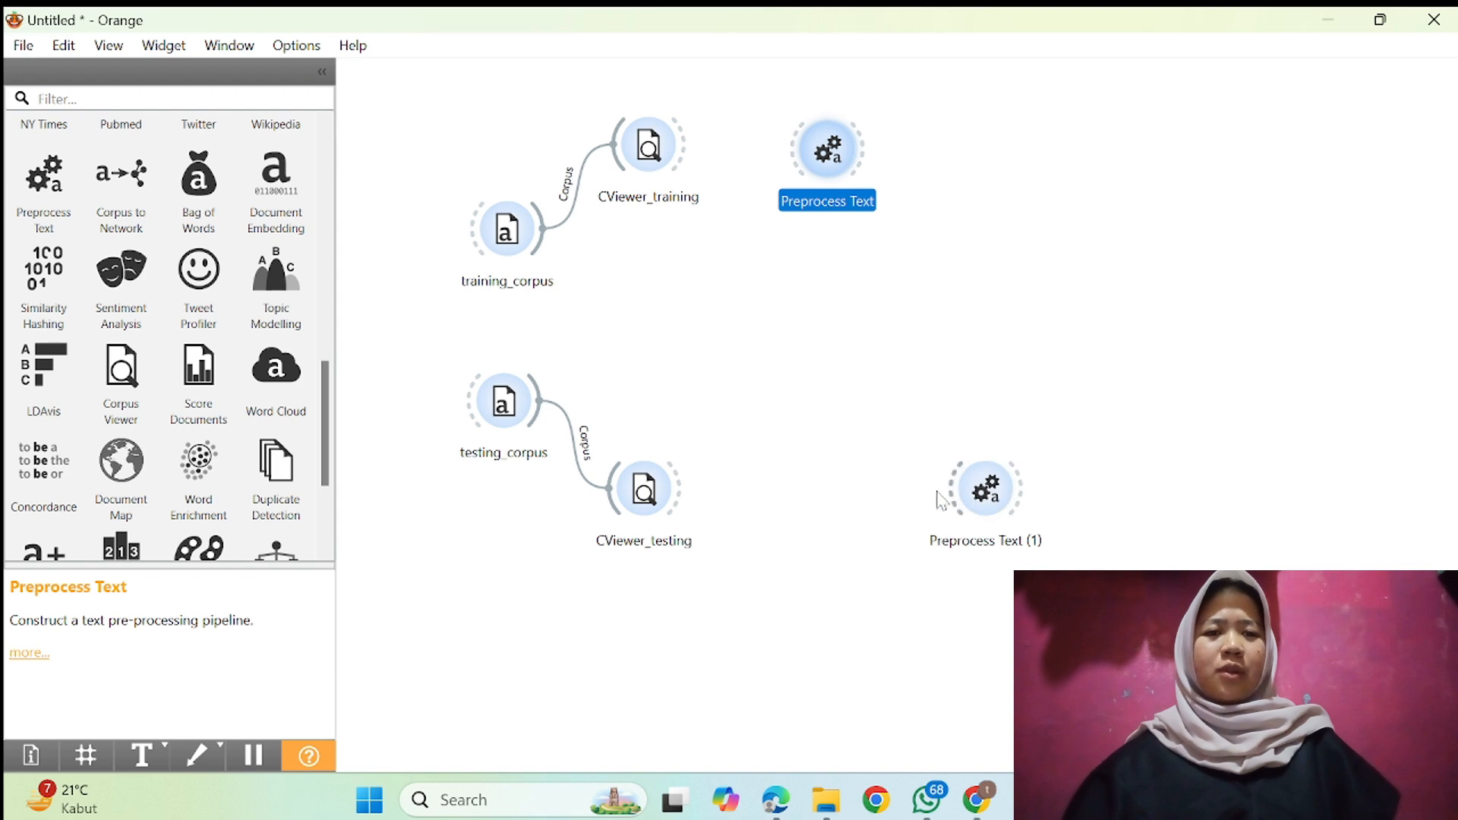
pyautogui.moveTo(991, 501); pyautogui.dragTo(803, 509)
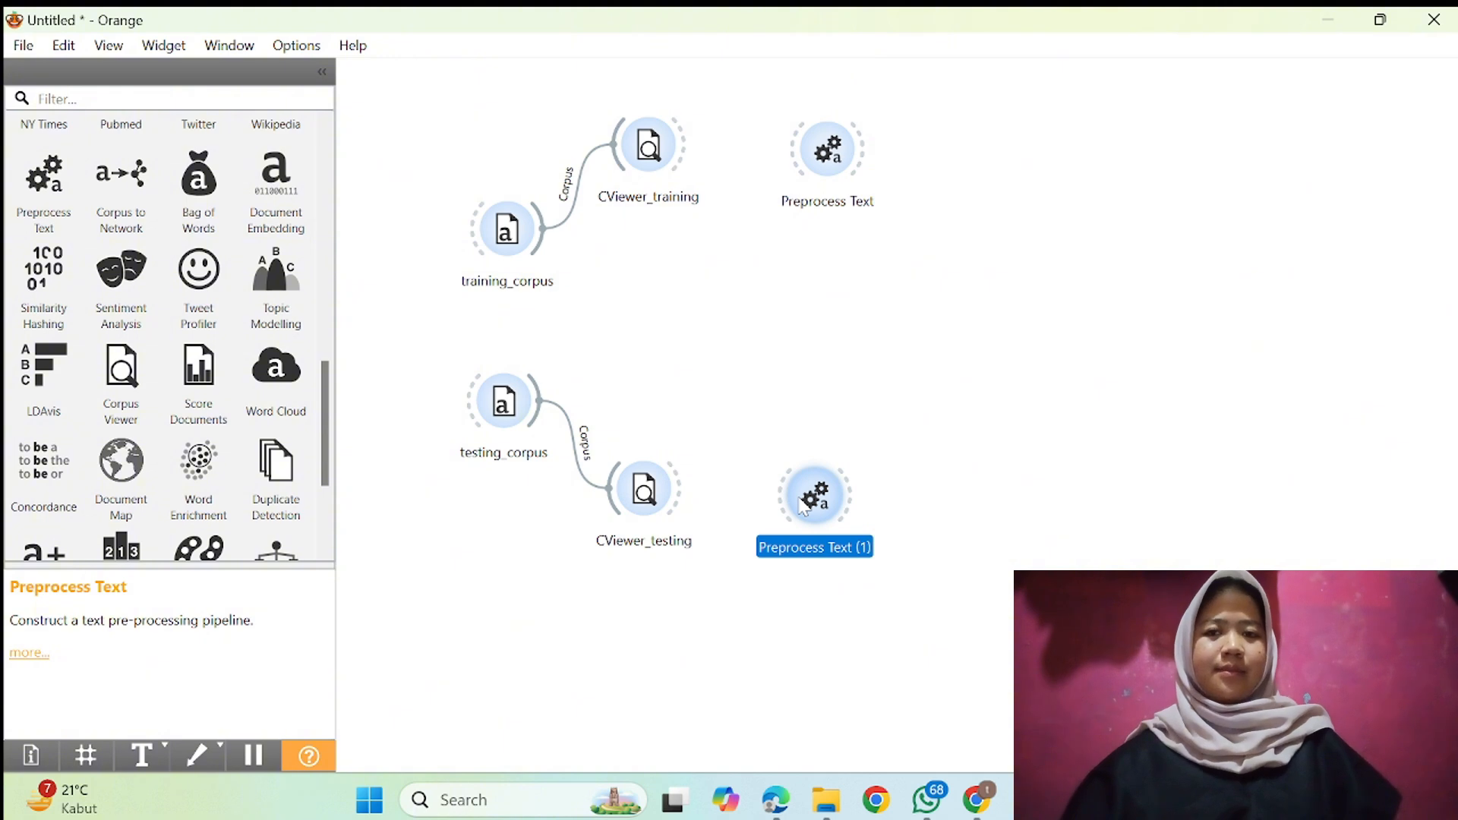
# Step: Rename the Preprocess Text widgets as Preprocess_training and Preprocess_testing, and feed each the matching documents from its Corpus Viewer
pyautogui.click(833, 160)
pyautogui.rightClick(833, 153)
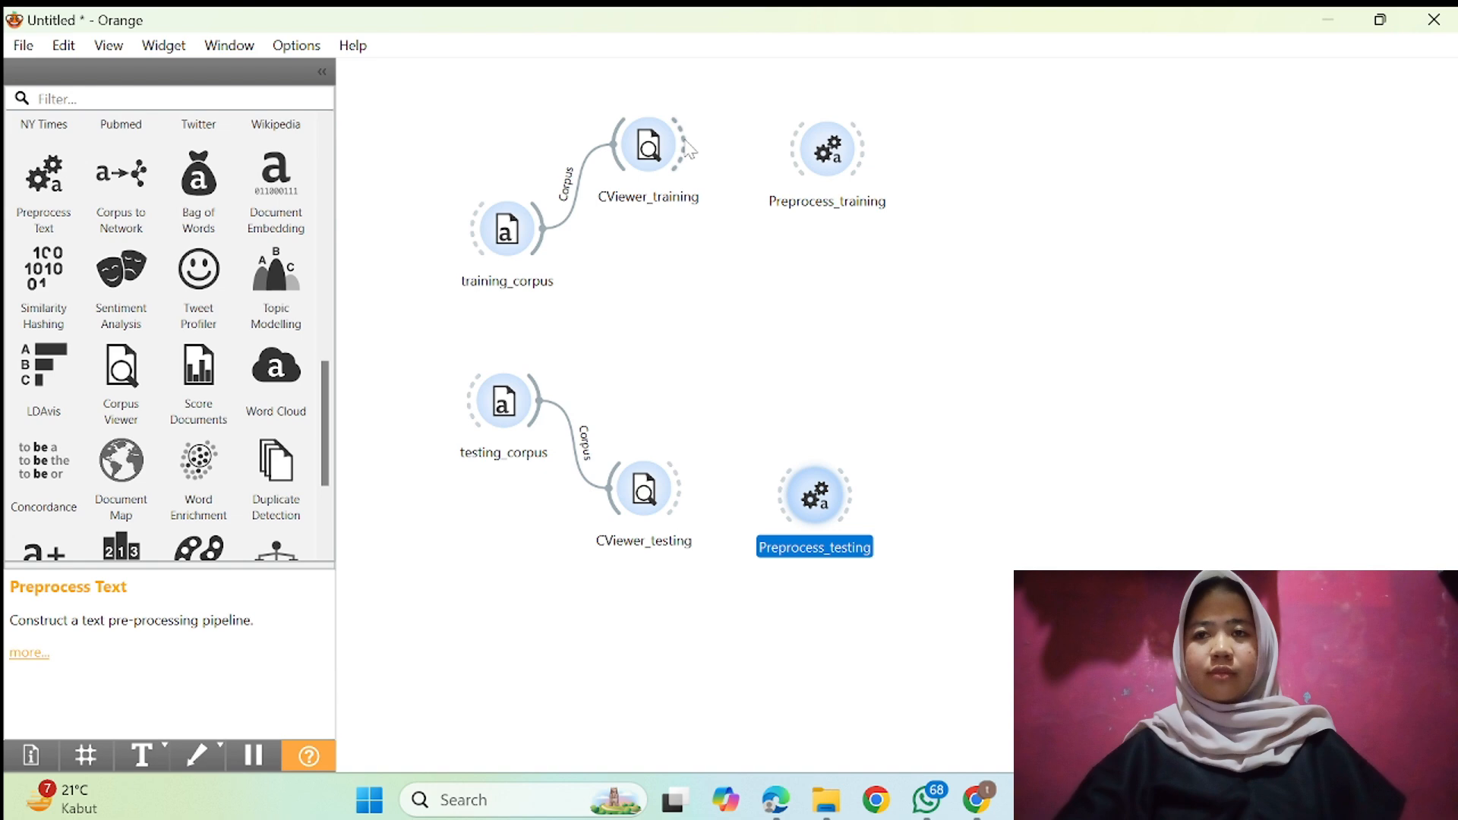
pyautogui.moveTo(689, 150); pyautogui.dragTo(824, 149)
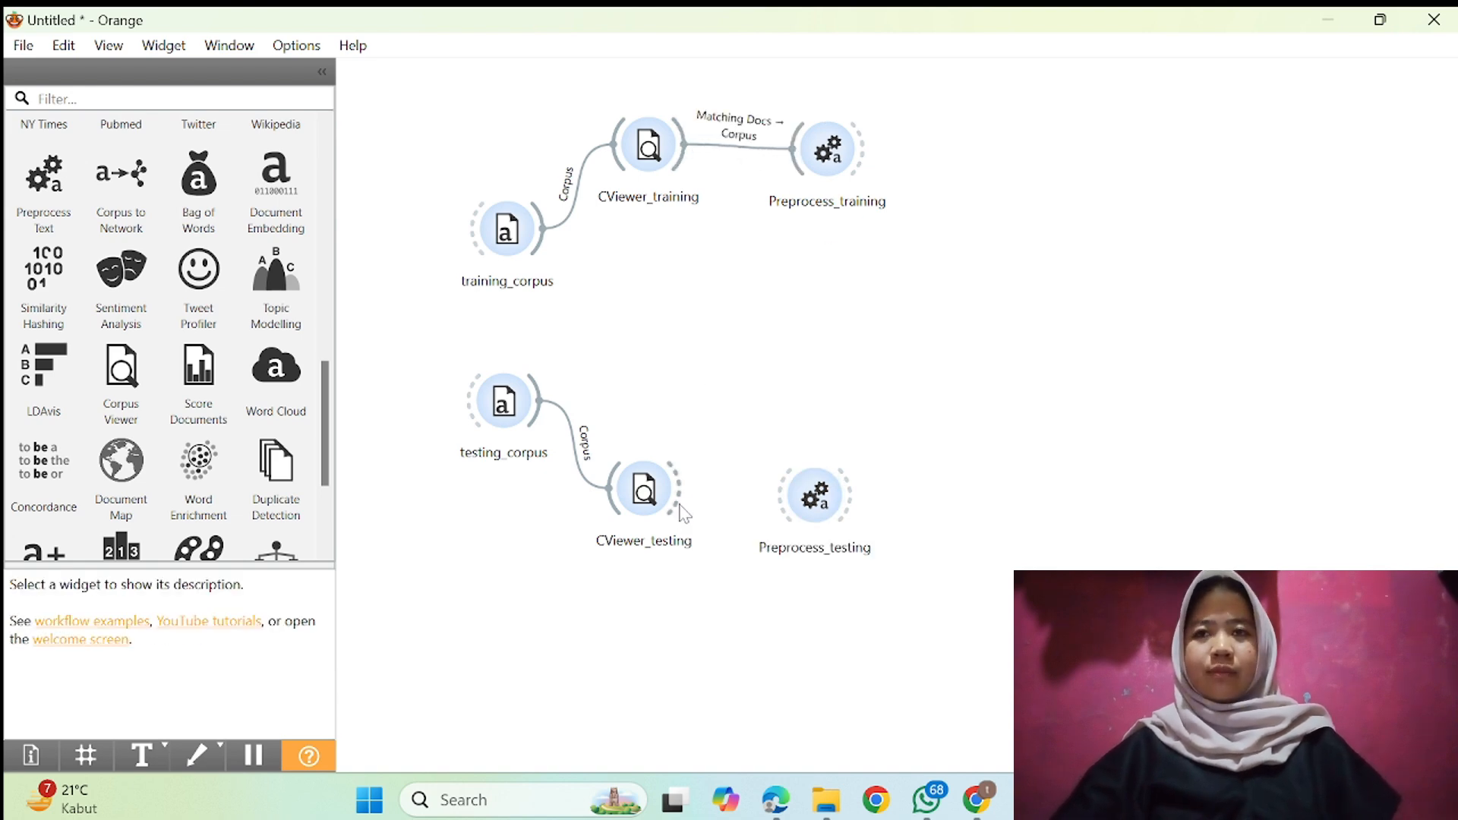
pyautogui.moveTo(682, 492); pyautogui.dragTo(784, 504)
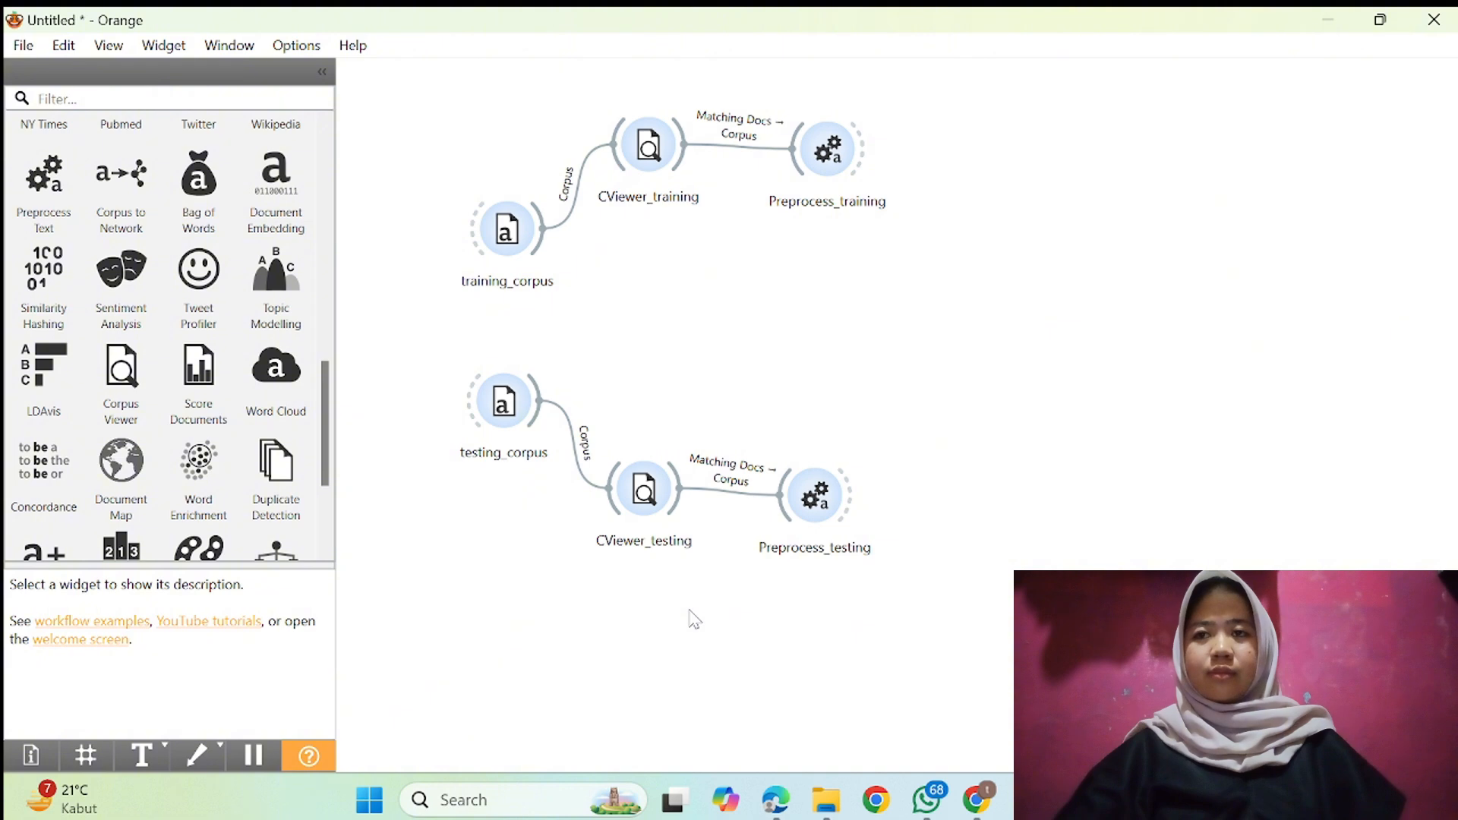
# Step: Set the stopwords filtering language to Indonesian in both Preprocess_training and Preprocess_testing, dismissing the NLTK notice
pyautogui.doubleClick(830, 149)
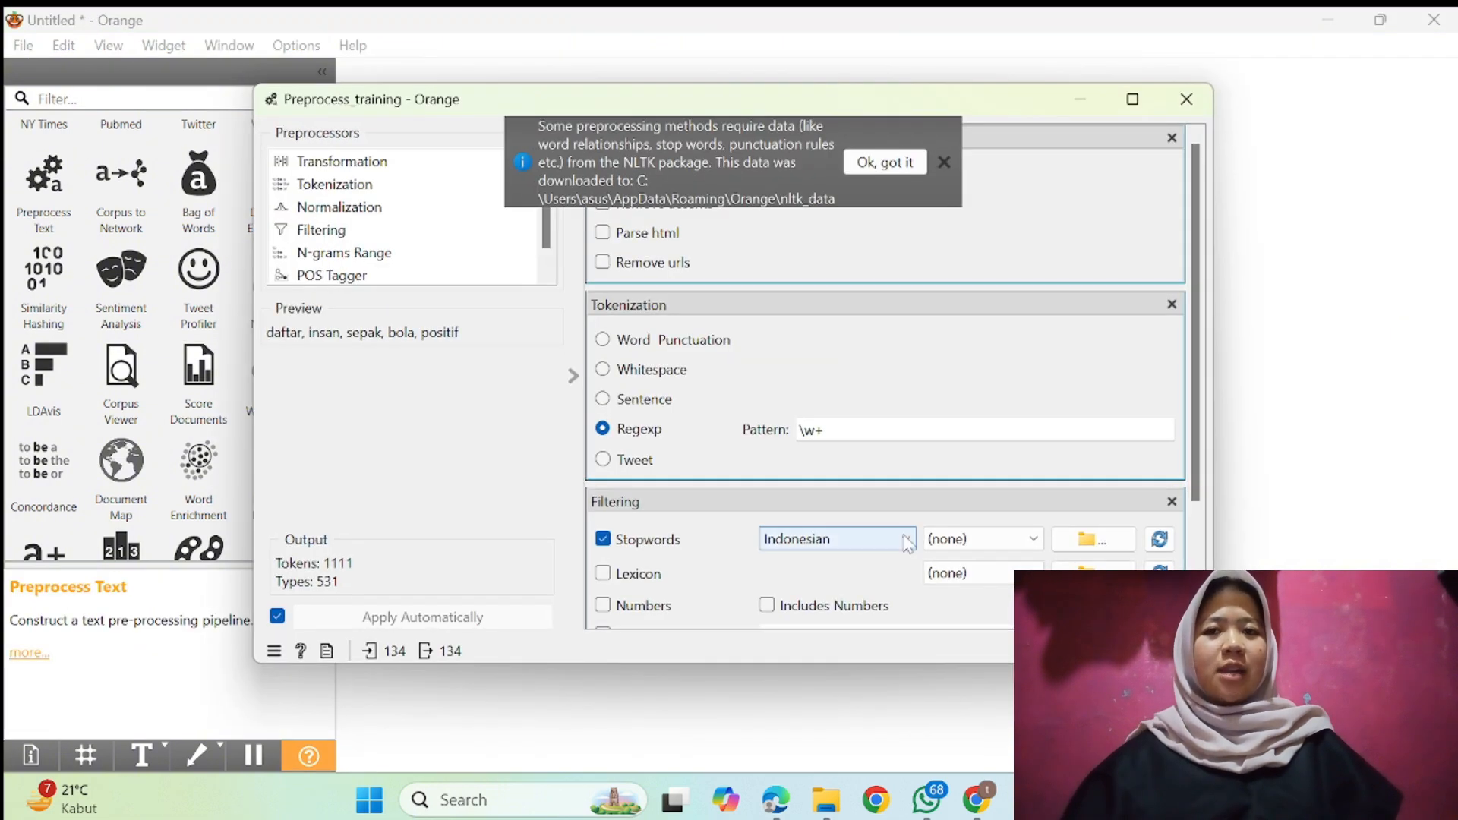
pyautogui.click(914, 165)
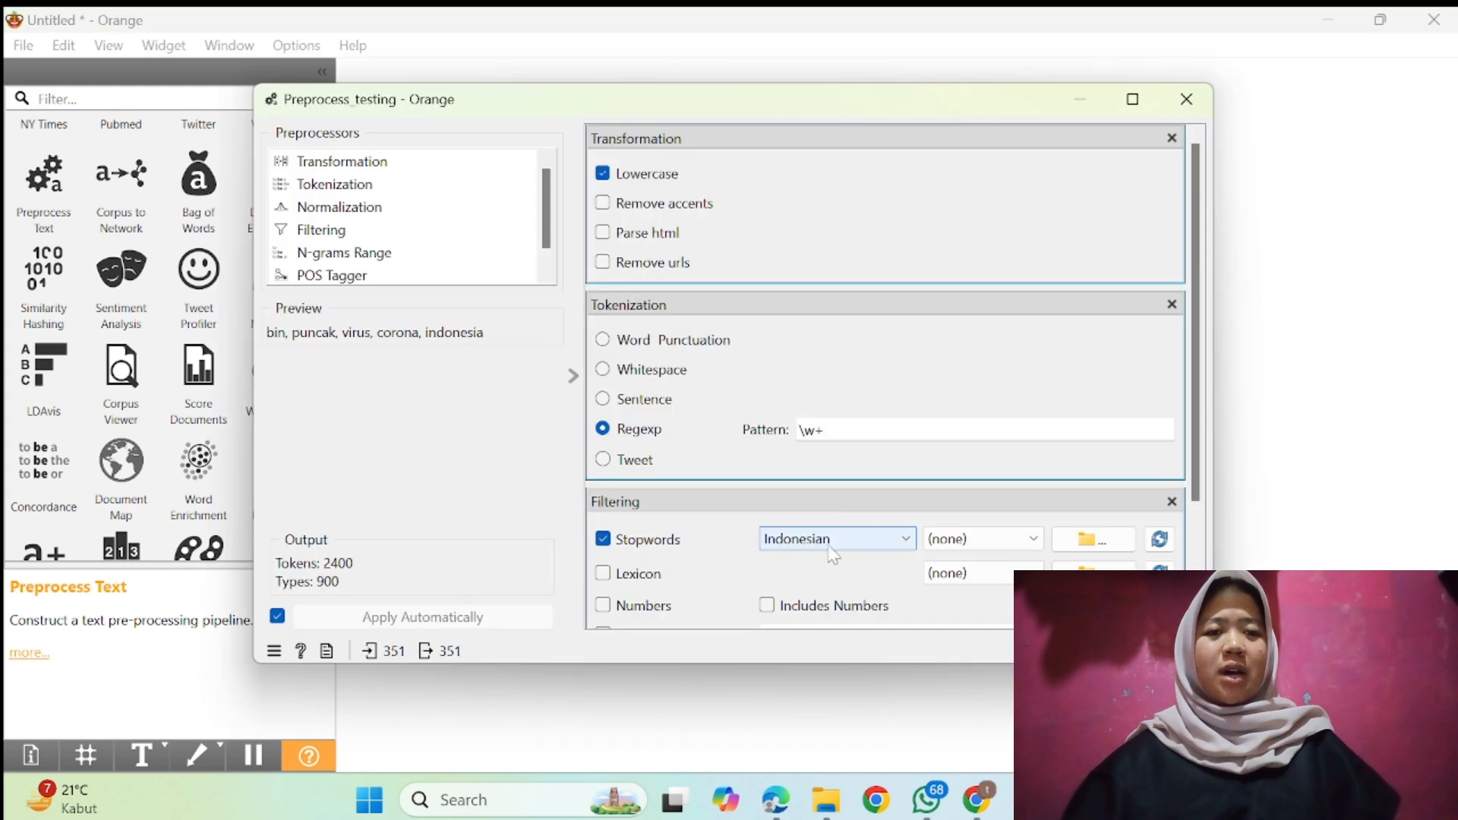
pyautogui.click(835, 539)
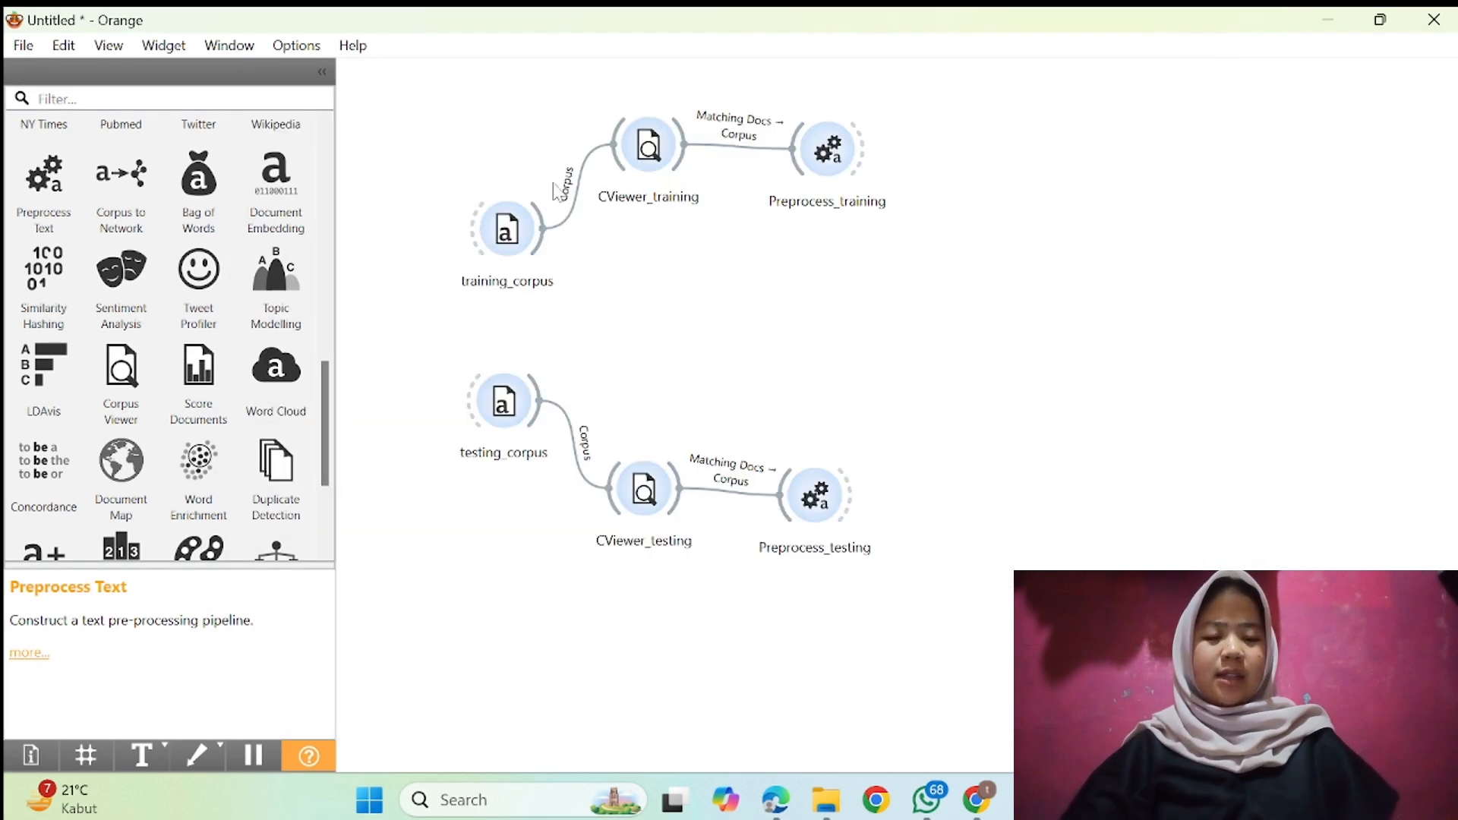
# Step: Add a Bag of Words widget beside Preprocess_training and connect the corpus output of Preprocess_training to it
pyautogui.click(199, 182)
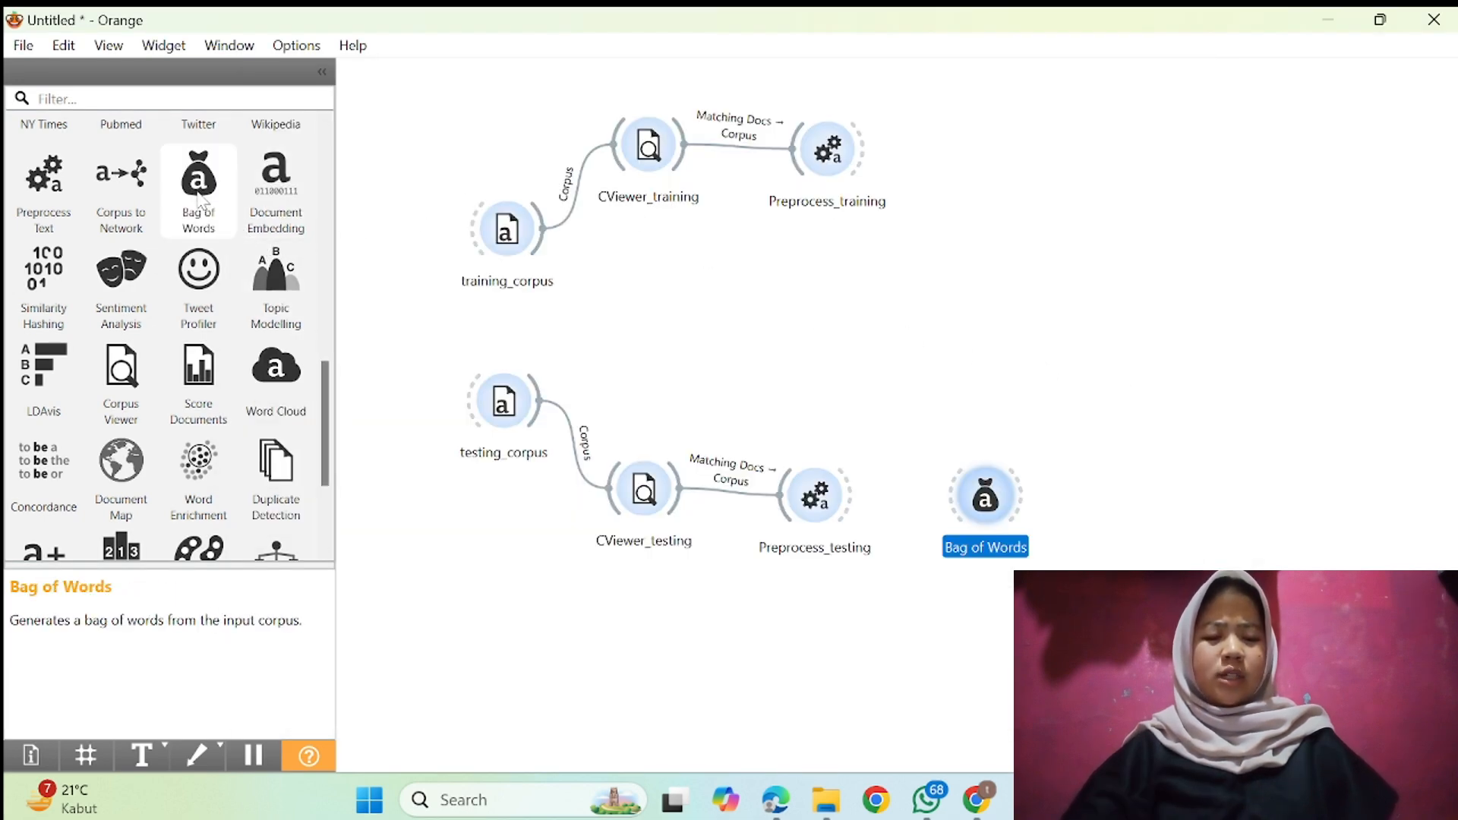
pyautogui.moveTo(988, 512); pyautogui.dragTo(995, 169)
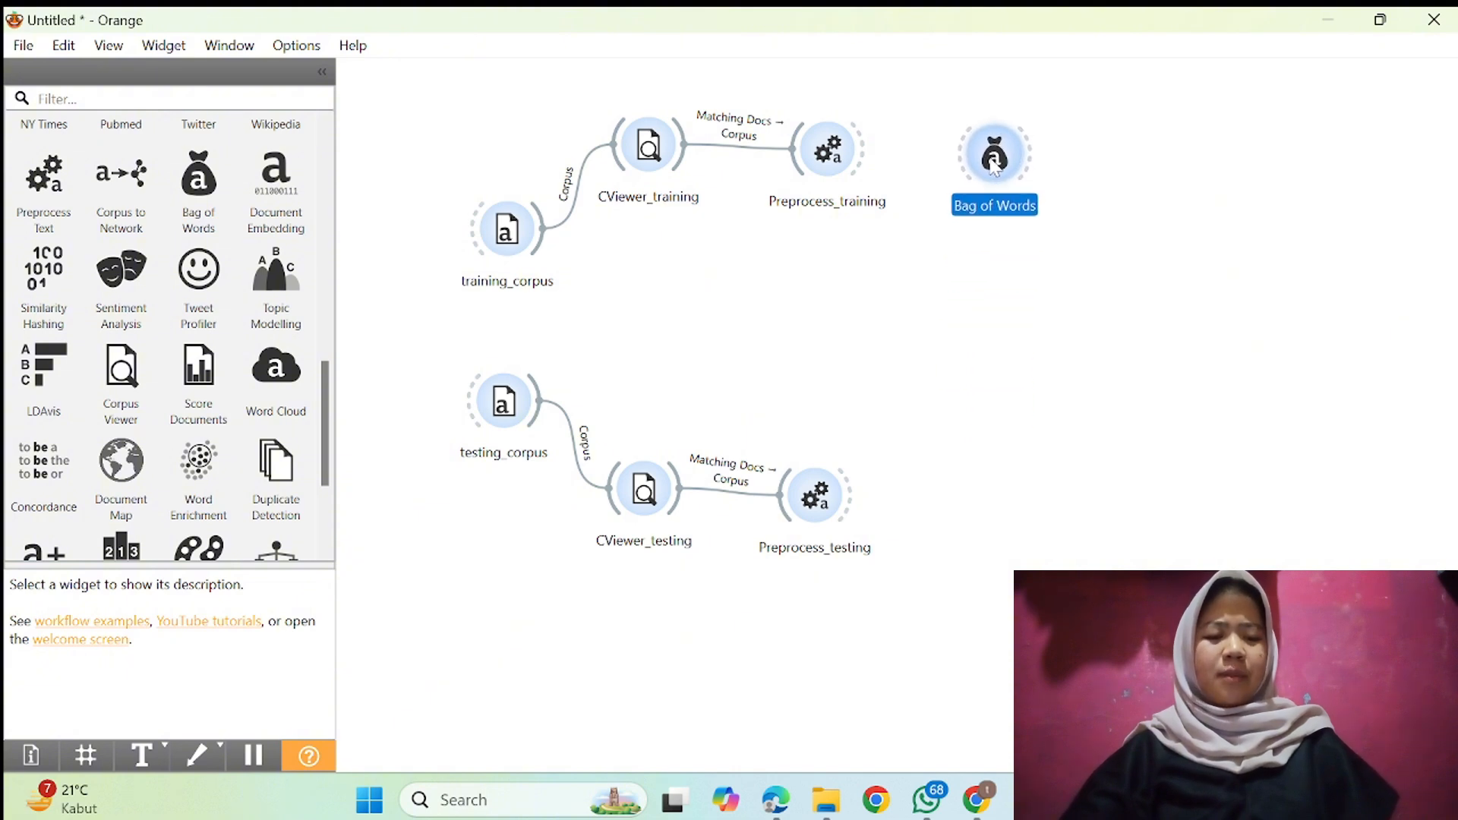
pyautogui.click(884, 150)
pyautogui.moveTo(864, 151); pyautogui.dragTo(955, 156)
# Step: Add a Select Columns widget beside Bag of Words and connect the Bag of Words corpus to its data input
pyautogui.scroll(15, 154, 461)
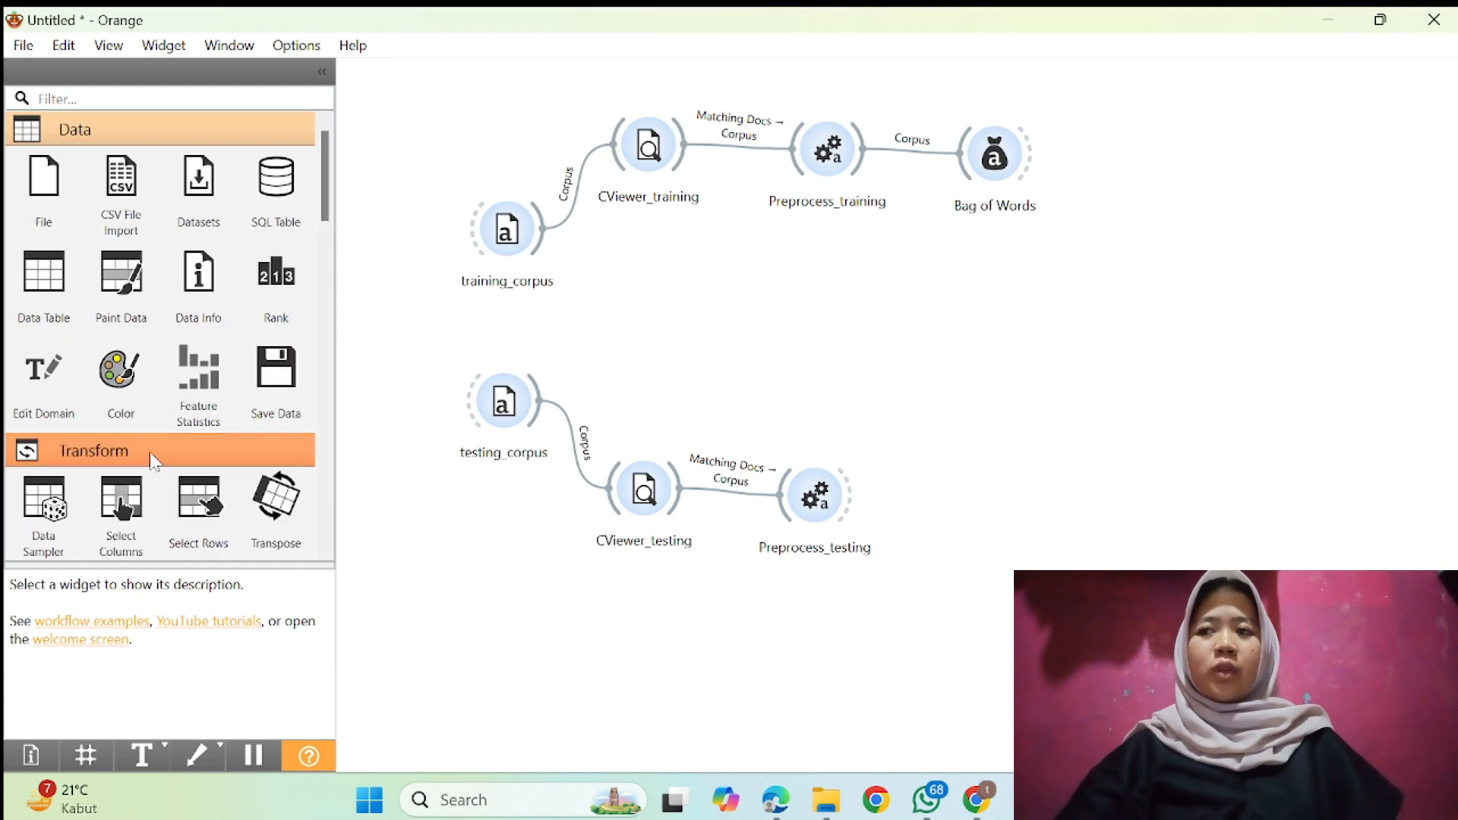
pyautogui.scroll(-3, 152, 459)
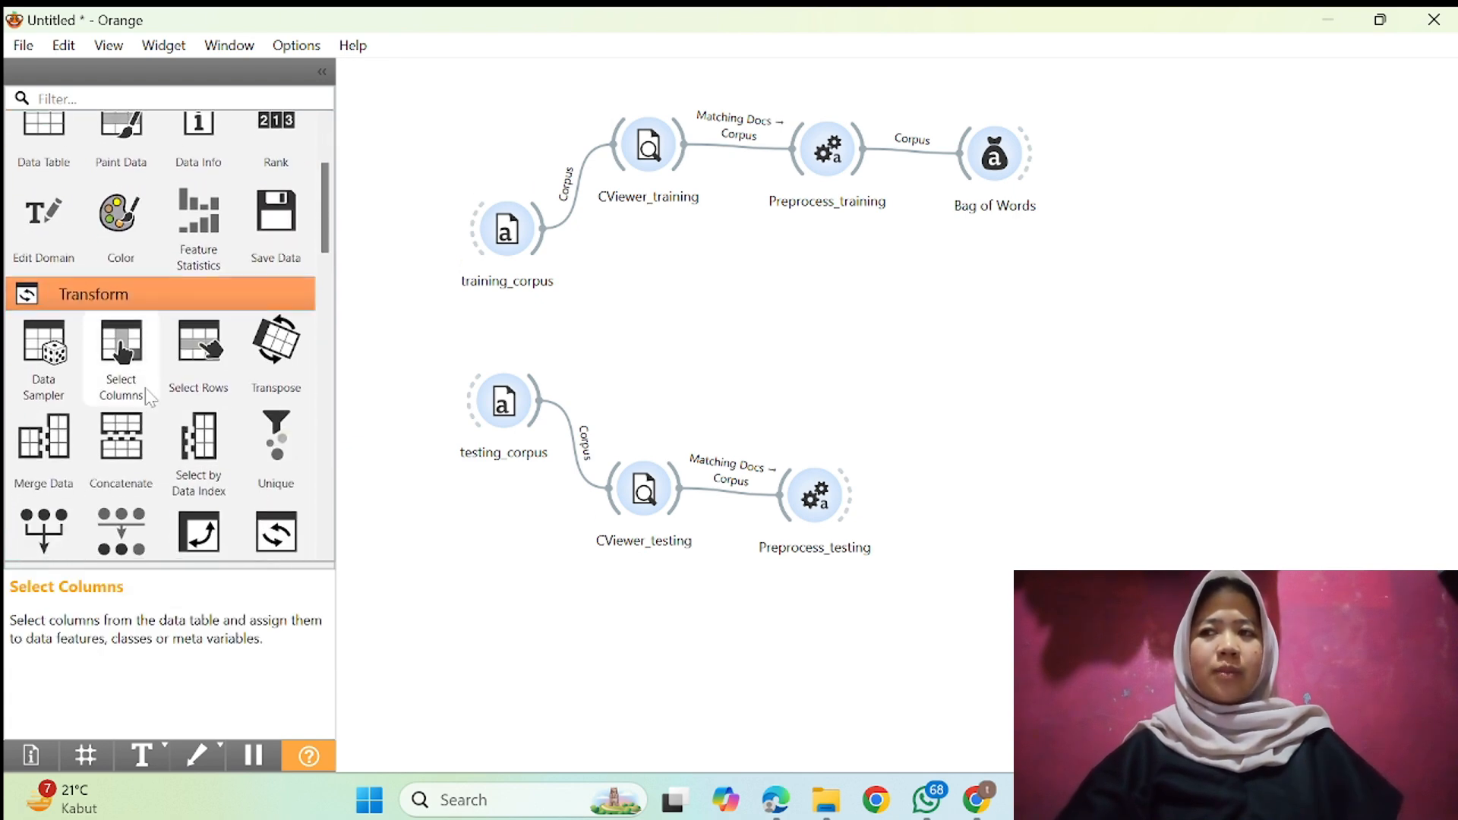
pyautogui.click(121, 351)
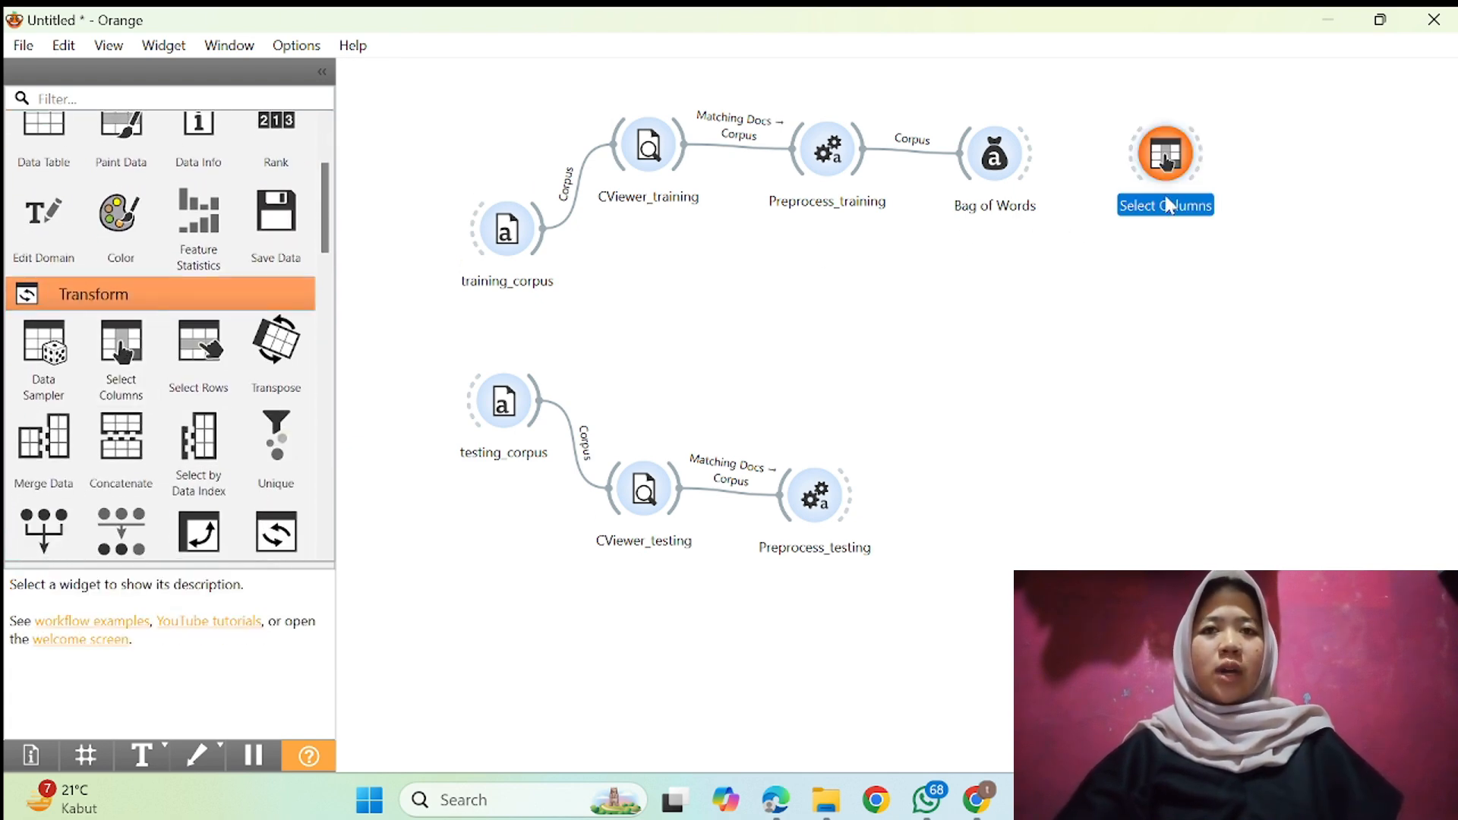
pyautogui.moveTo(1167, 162); pyautogui.dragTo(1144, 163)
pyautogui.moveTo(1031, 155); pyautogui.dragTo(1119, 155)
# Step: Add a Naive Bayes widget below and beyond Select Columns and connect the Select Columns data output to it
pyautogui.scroll(-6, 140, 402)
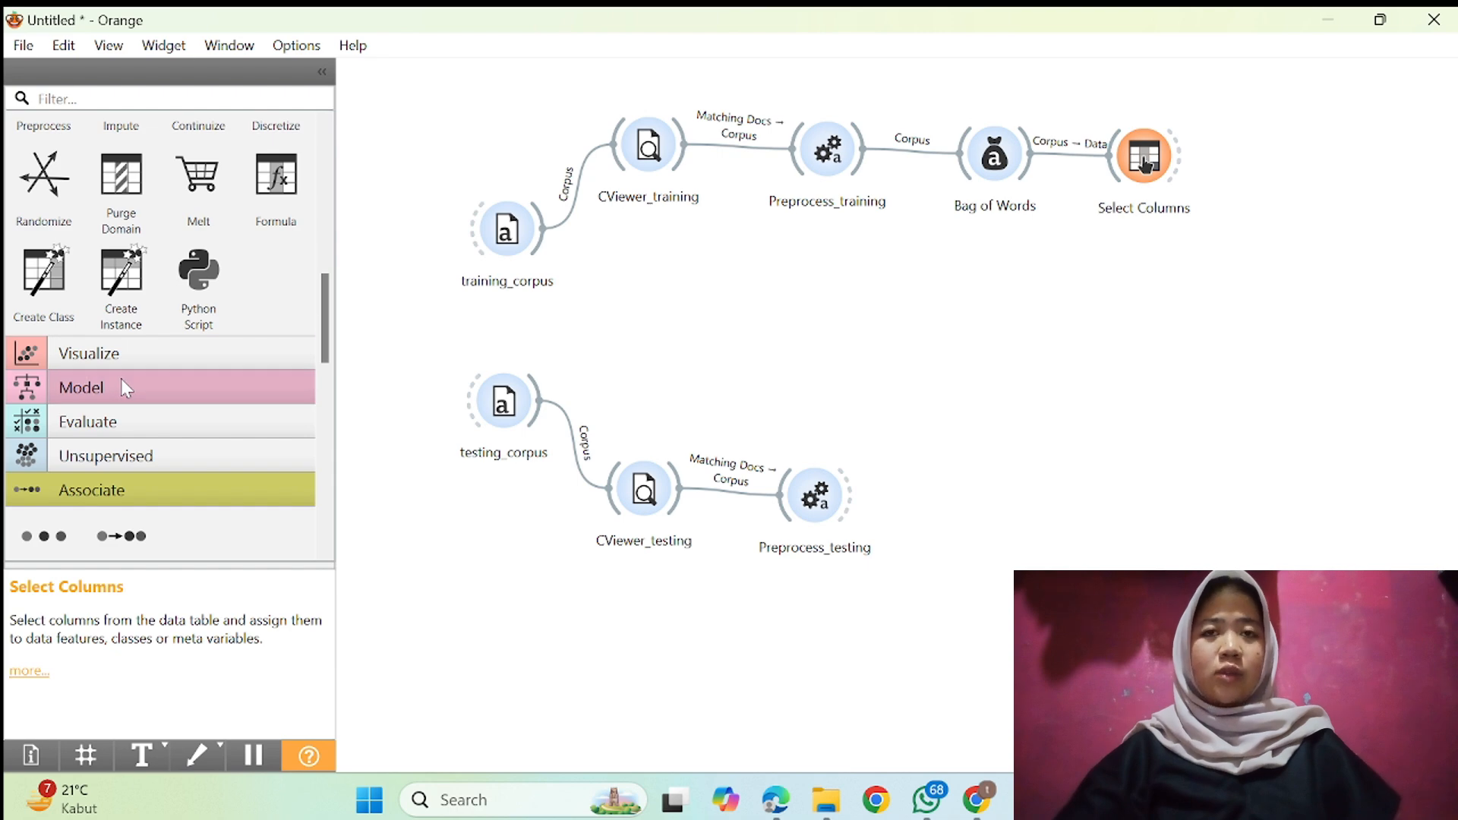
pyautogui.click(121, 381)
pyautogui.scroll(-4, 118, 448)
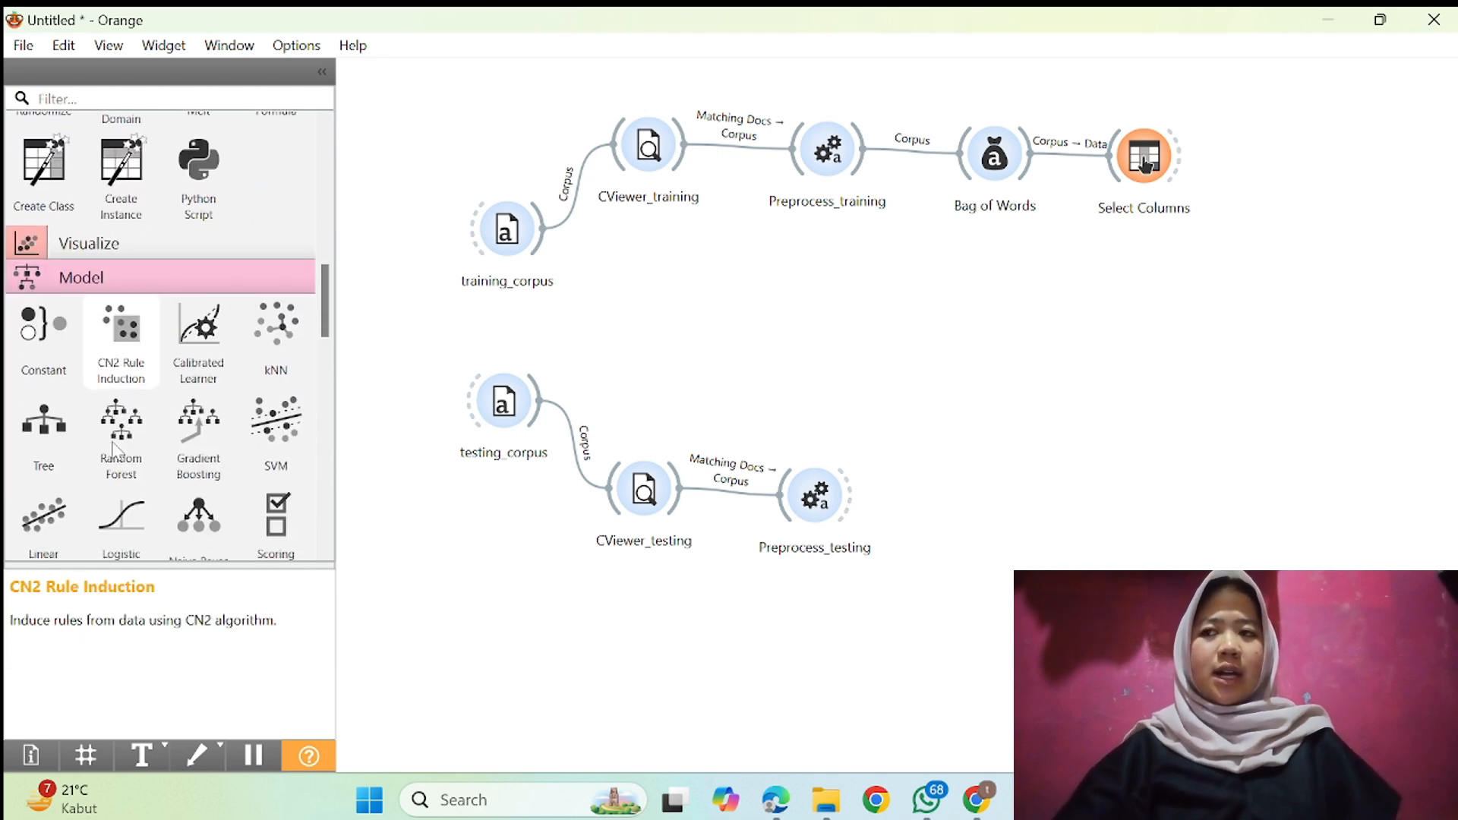
pyautogui.scroll(-2, 117, 451)
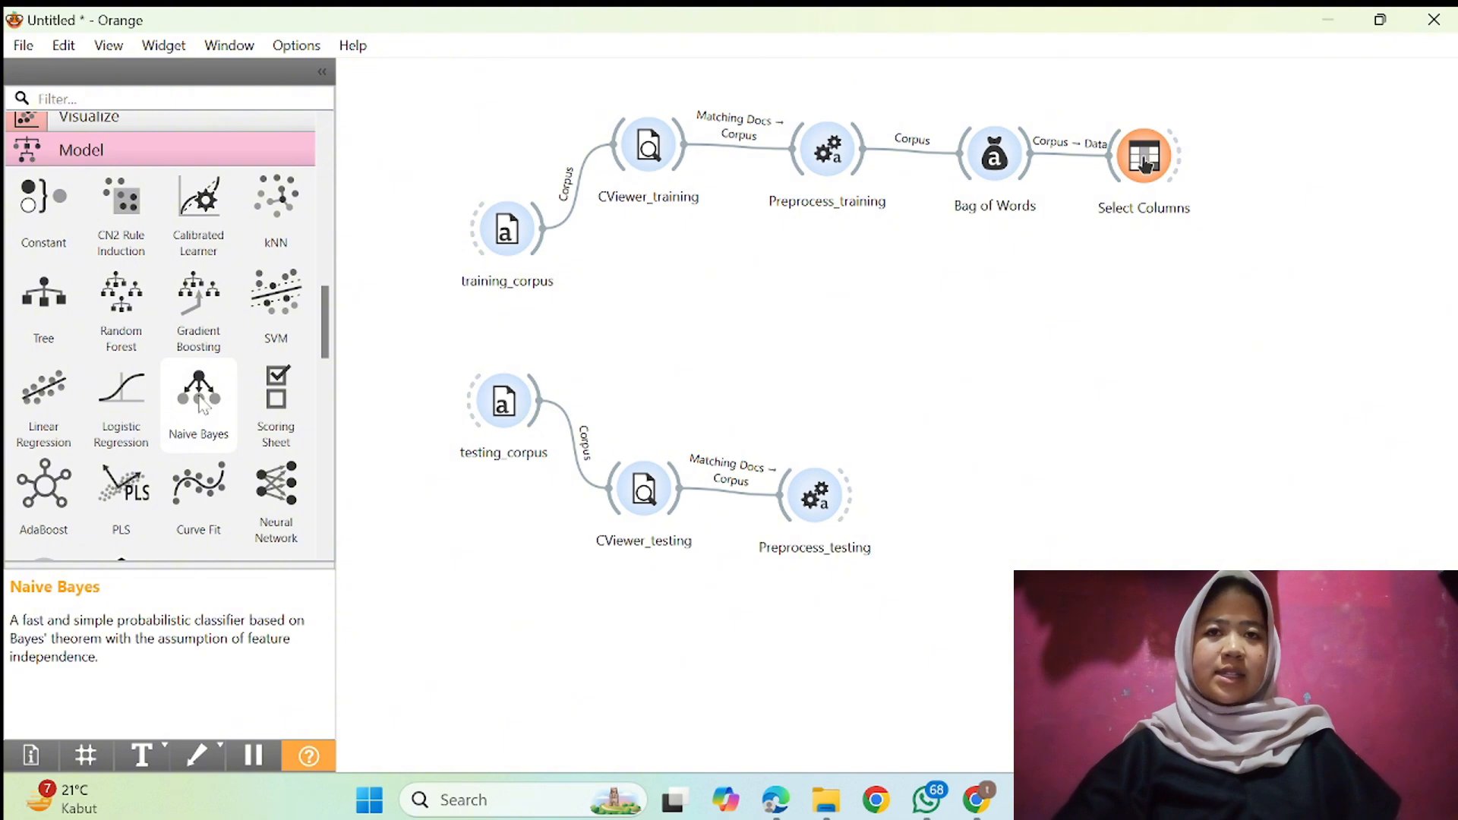
pyautogui.moveTo(201, 407); pyautogui.dragTo(1320, 354)
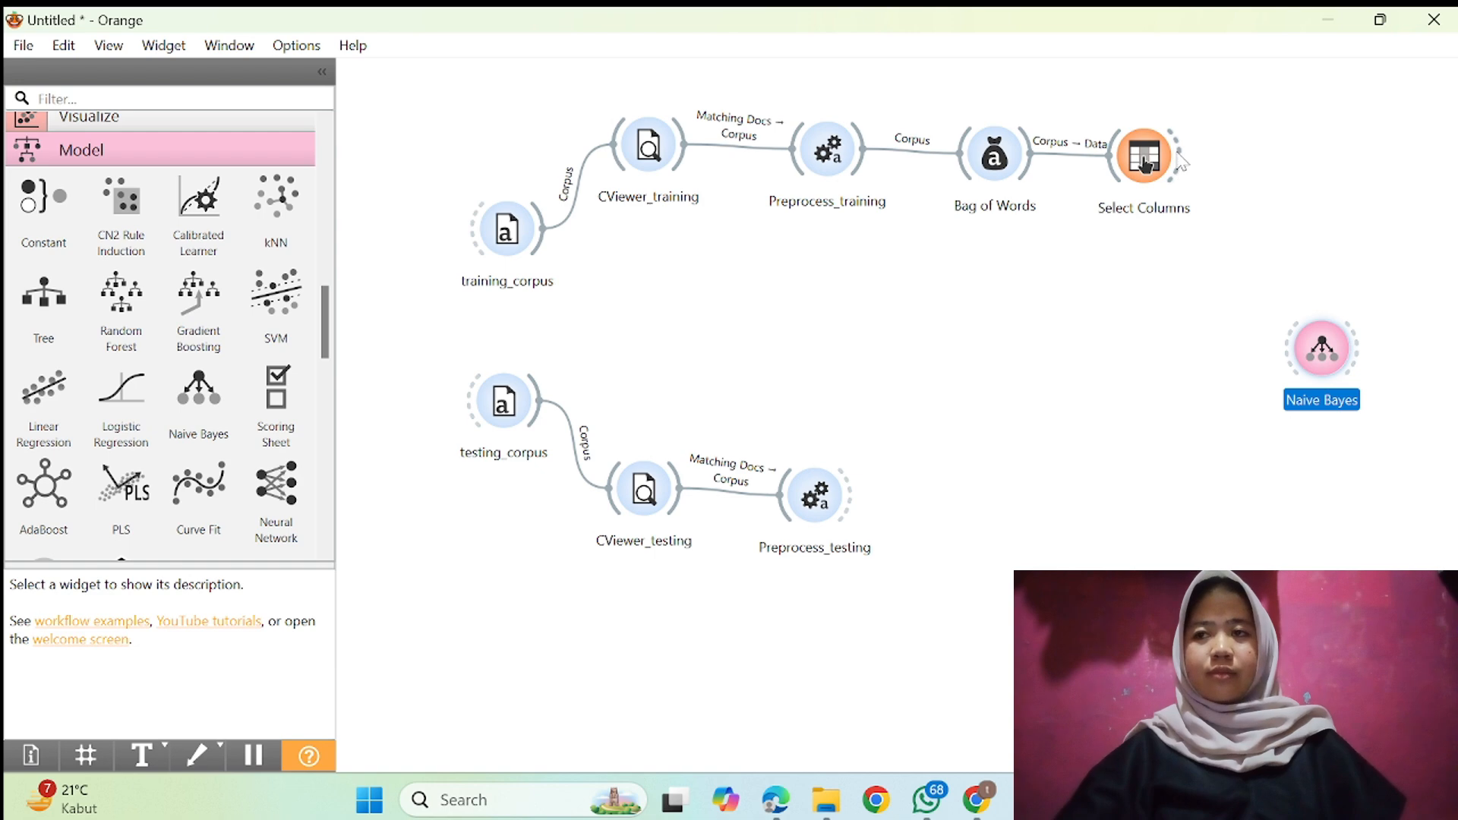
pyautogui.moveTo(1181, 161); pyautogui.dragTo(1284, 345)
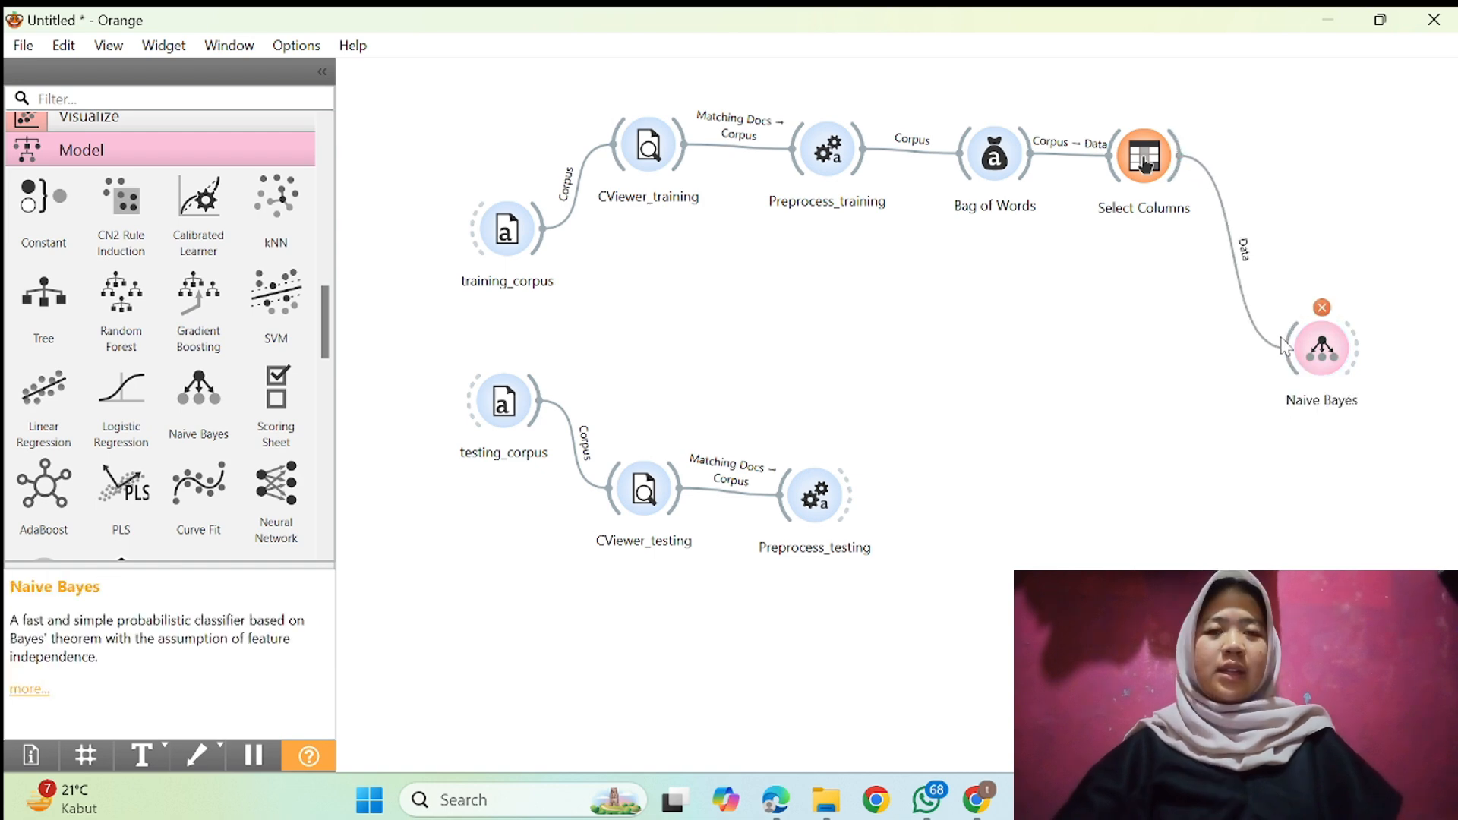
# Step: In Select Columns, move the label variable from the features to the target, and close the widget's window
pyautogui.doubleClick(1145, 160)
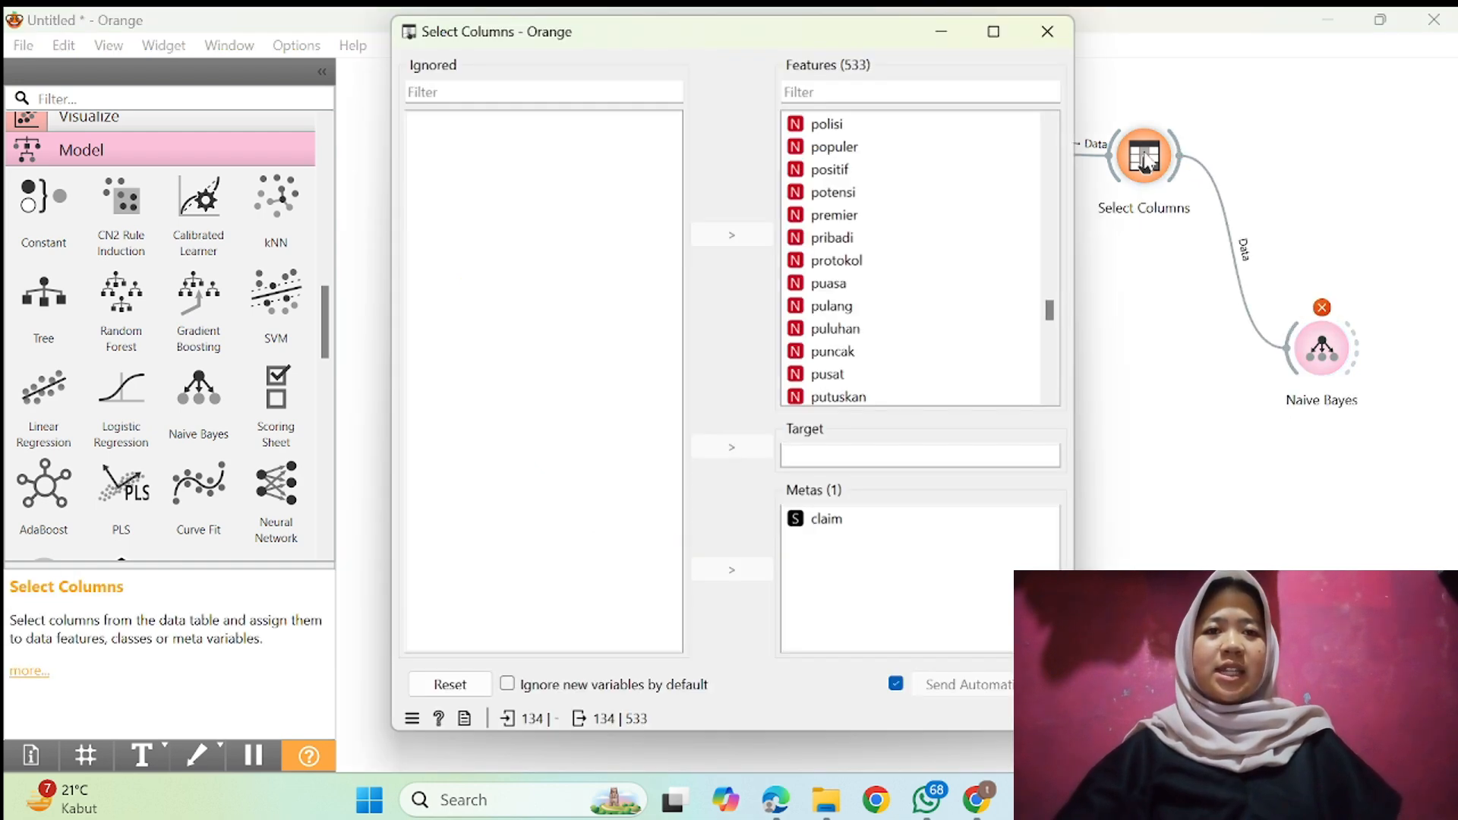
pyautogui.moveTo(845, 134); pyautogui.dragTo(824, 461)
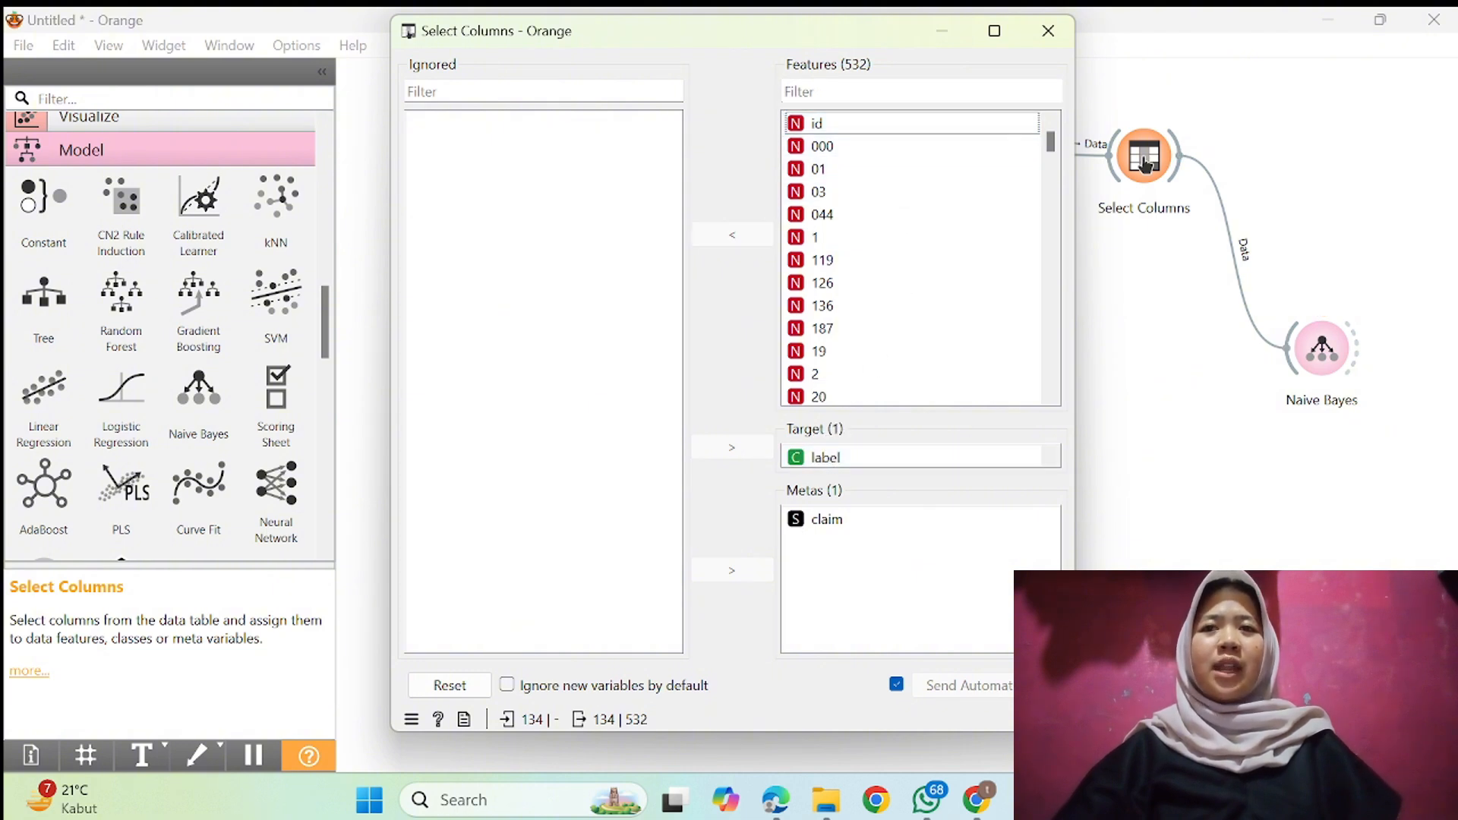
pyautogui.click(1134, 290)
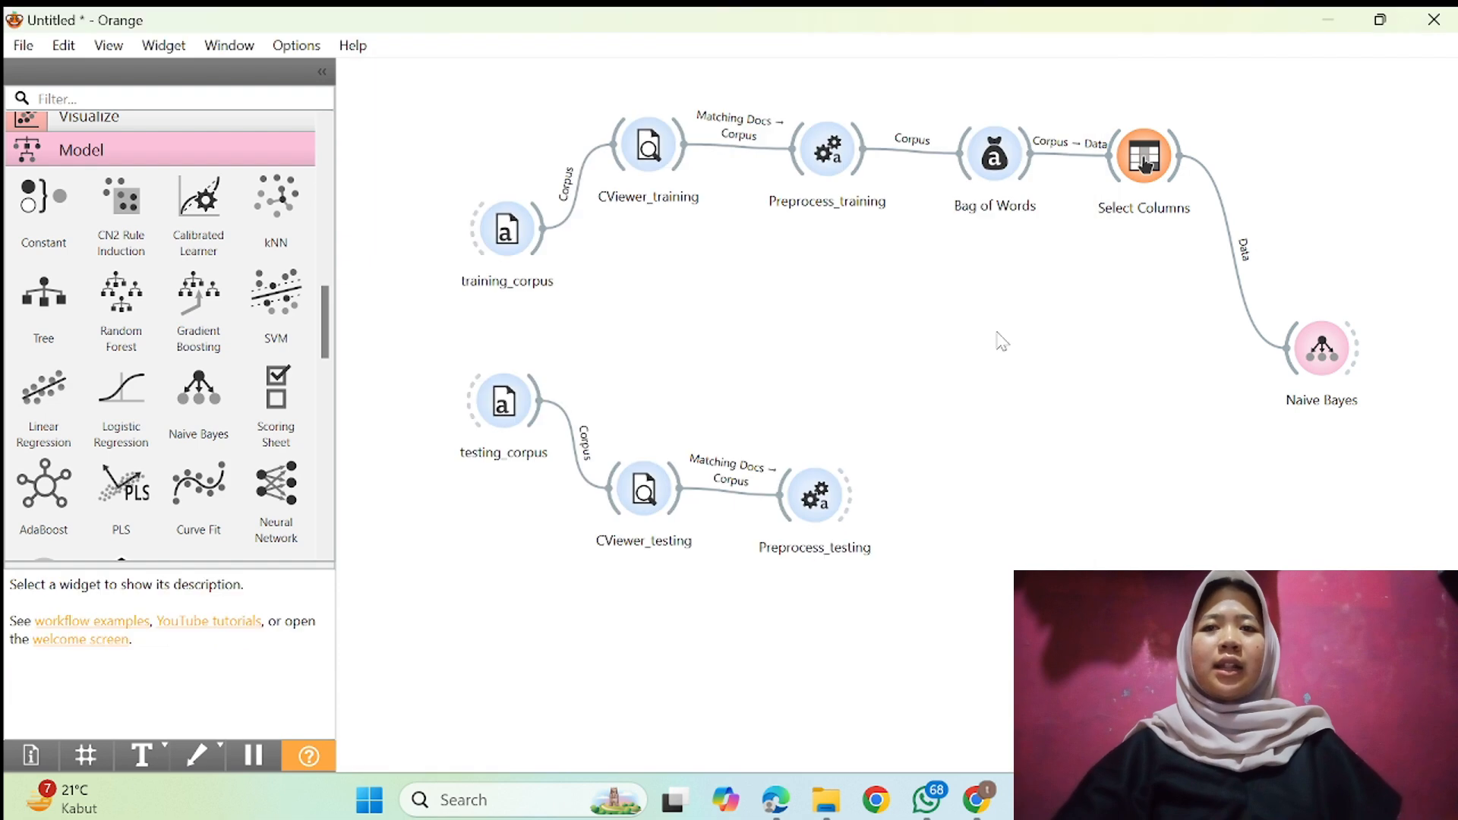
# Step: Add a Predictions widget below Naive Bayes and connect the Preprocess_testing corpus and the Naive Bayes model to it
pyautogui.scroll(-5, 205, 364)
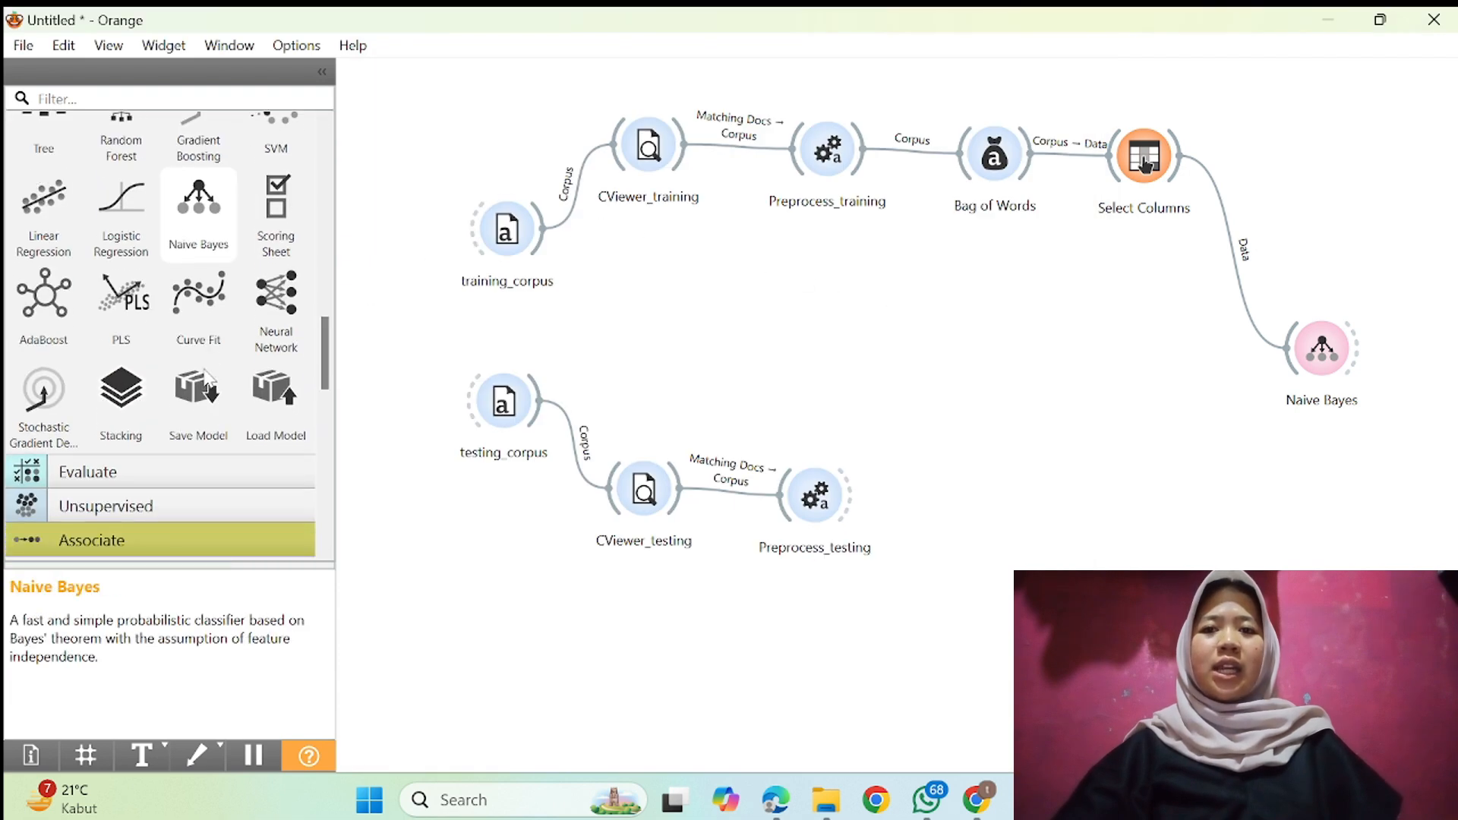
pyautogui.click(195, 358)
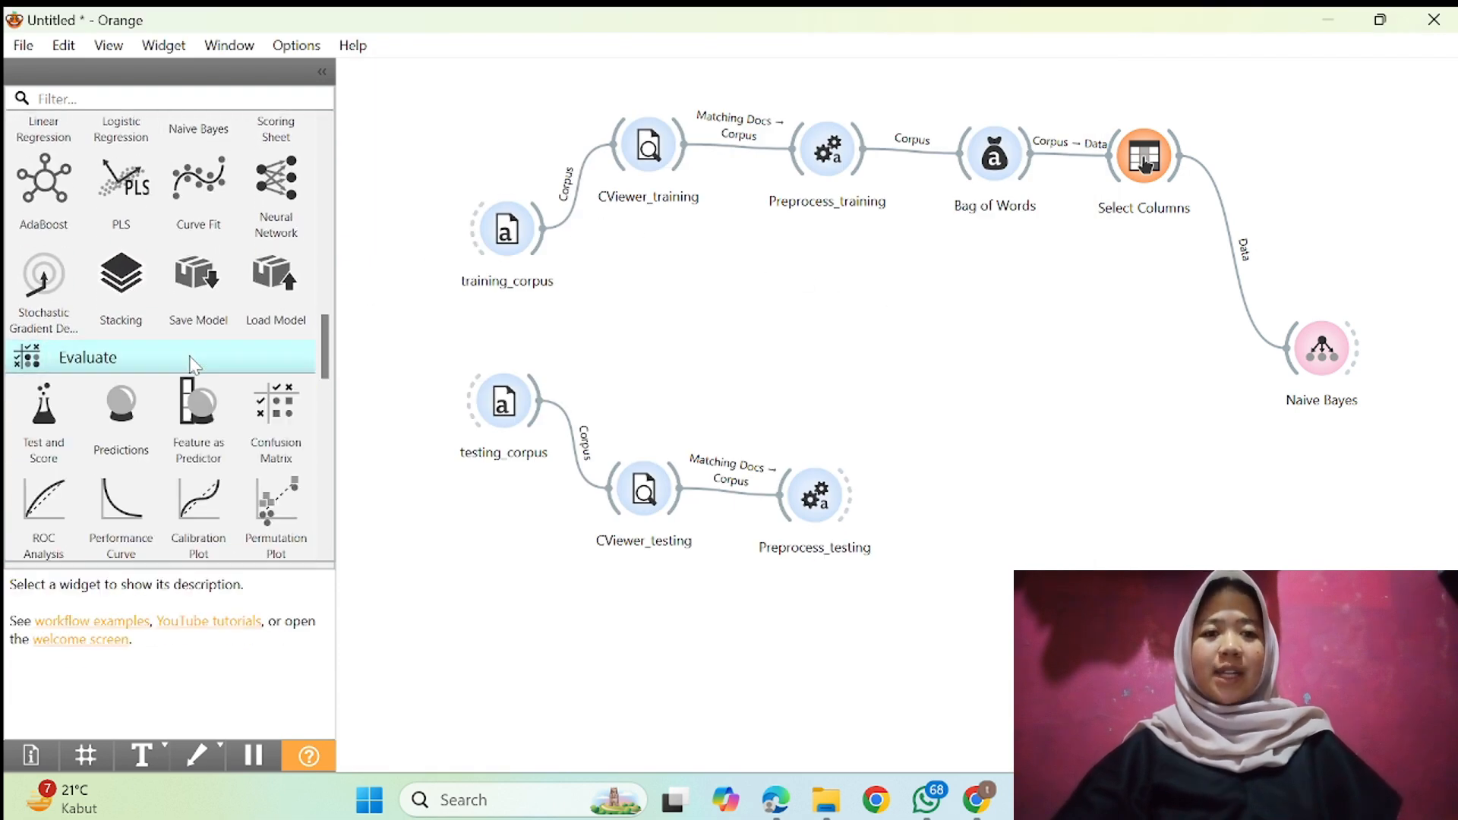
pyautogui.moveTo(120, 360); pyautogui.dragTo(1308, 519)
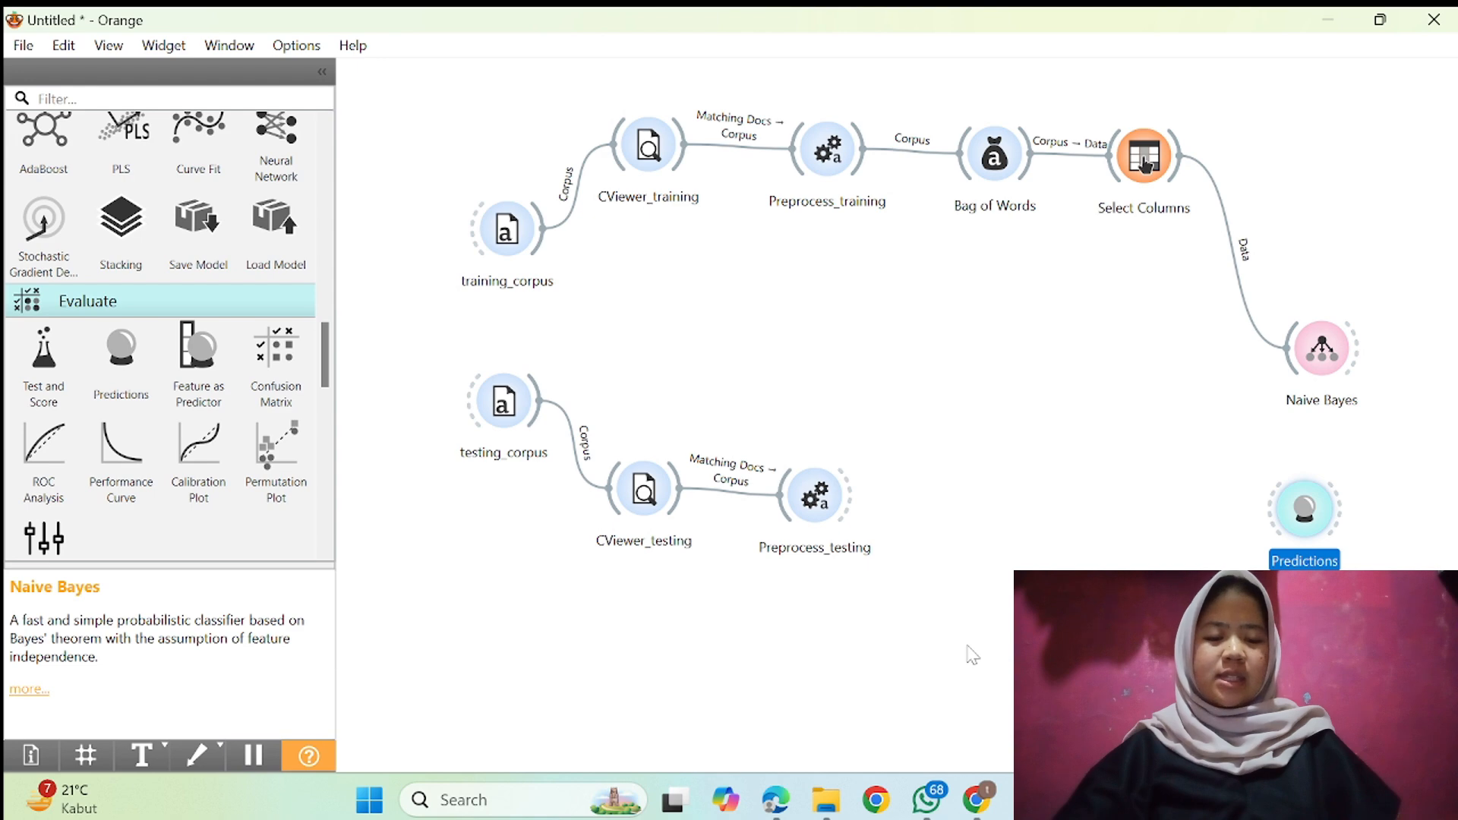
pyautogui.moveTo(850, 497); pyautogui.dragTo(1291, 522)
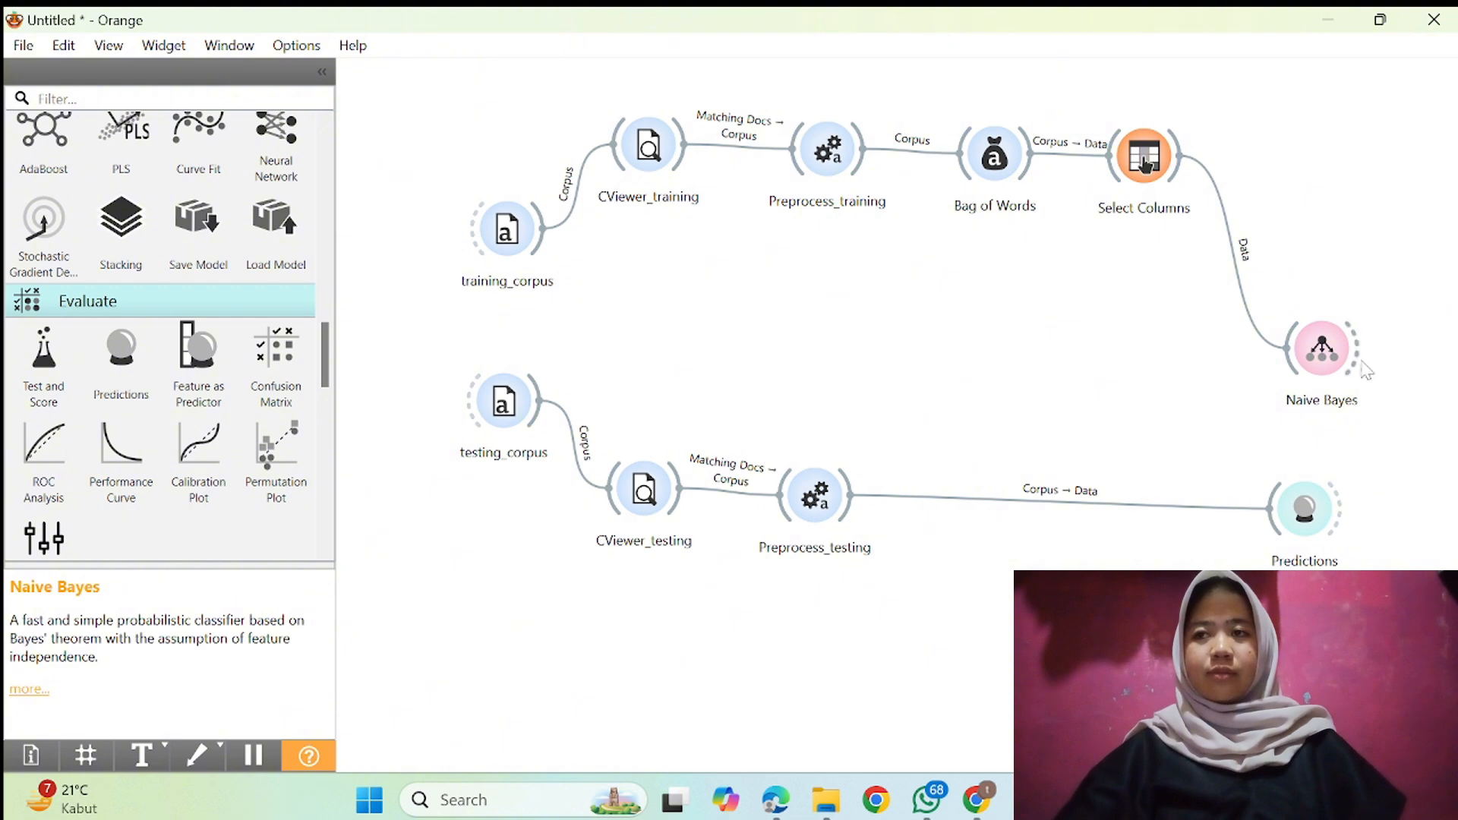
pyautogui.moveTo(1359, 353); pyautogui.dragTo(1336, 522)
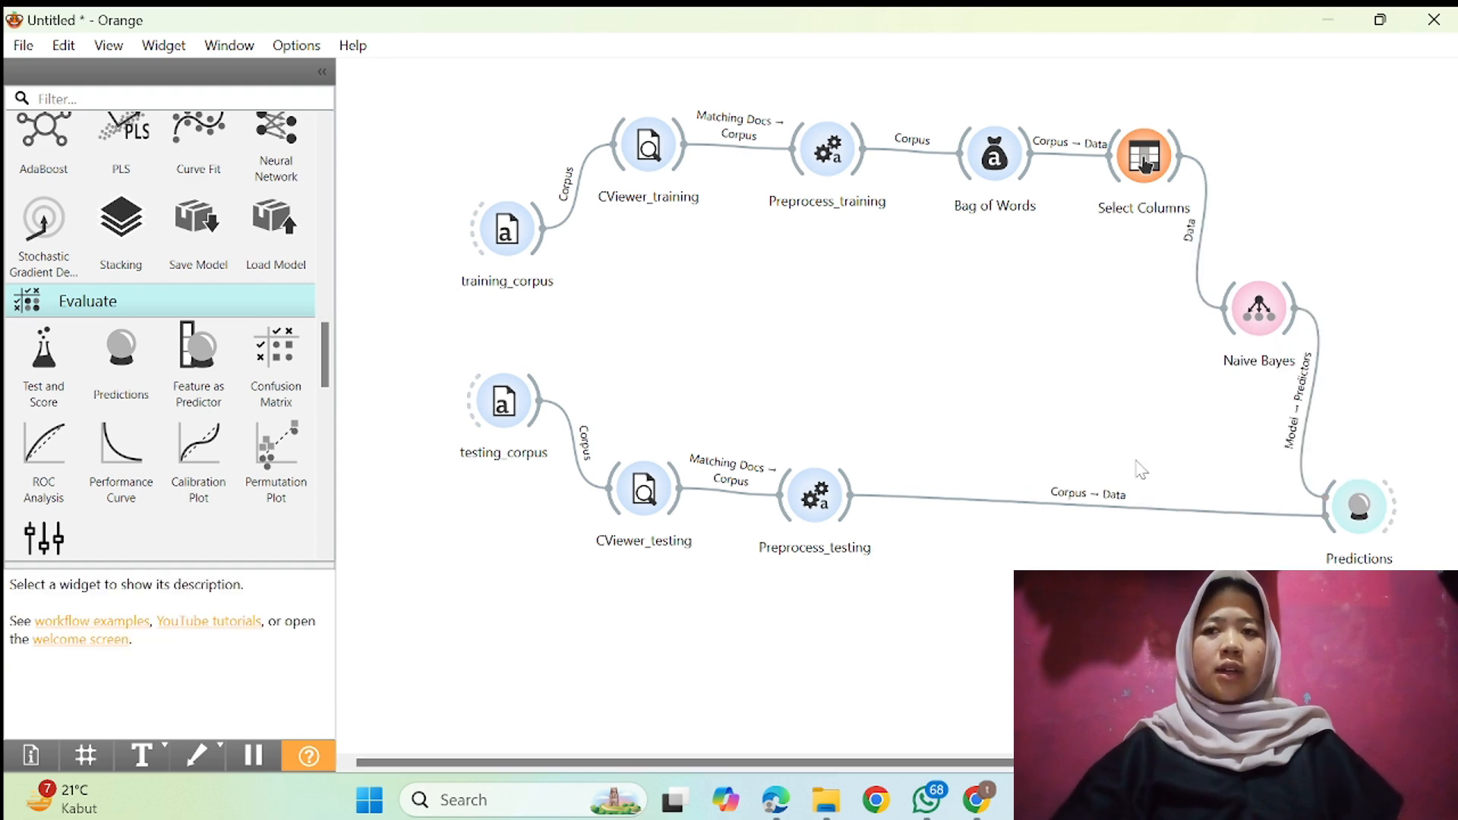
# Step: Open Predictions and examine the Naive Bayes class predicted for each claim in the testing corpus
pyautogui.doubleClick(1363, 501)
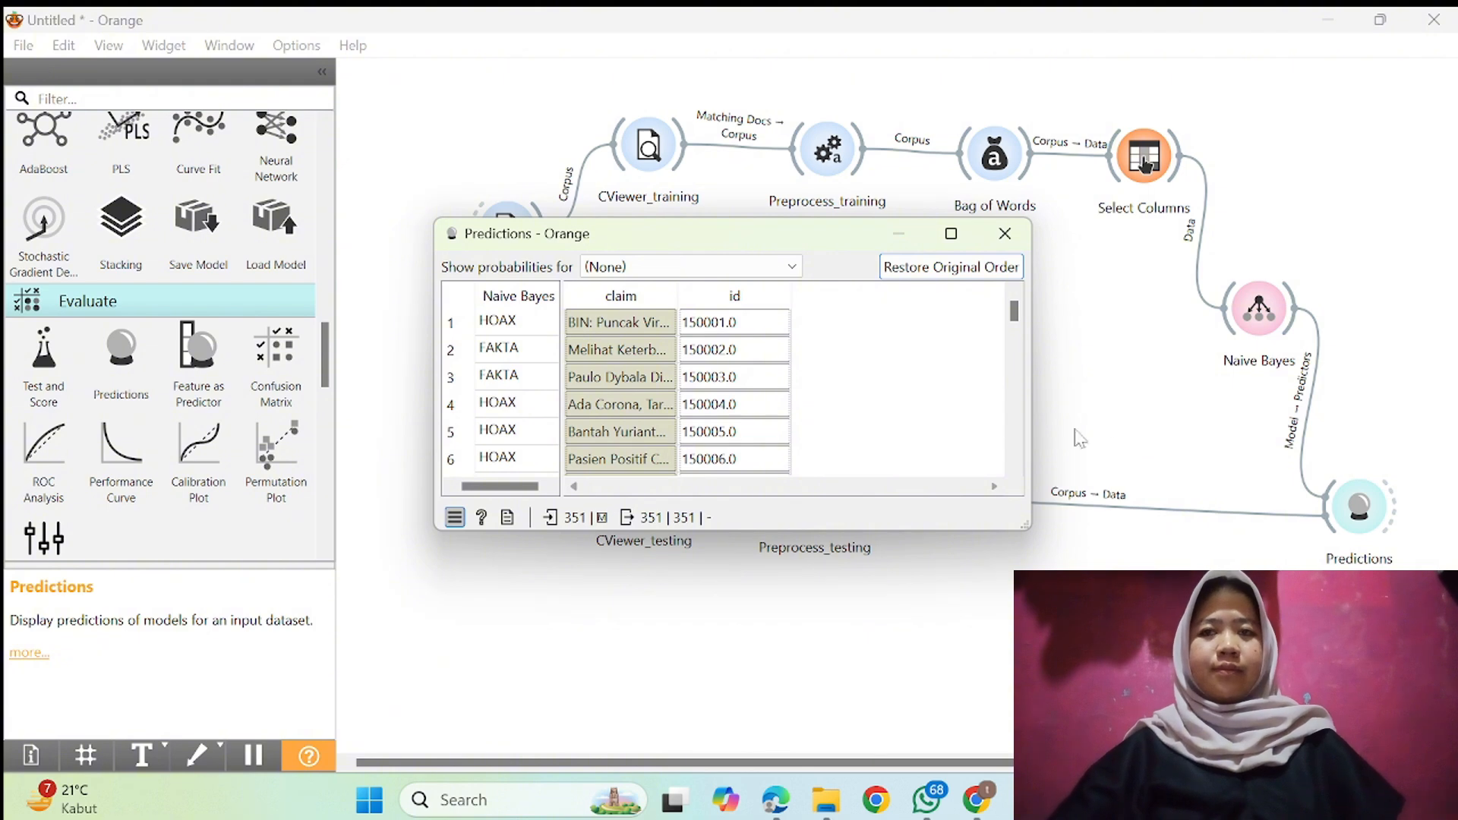
pyautogui.scroll(-20, 515, 375)
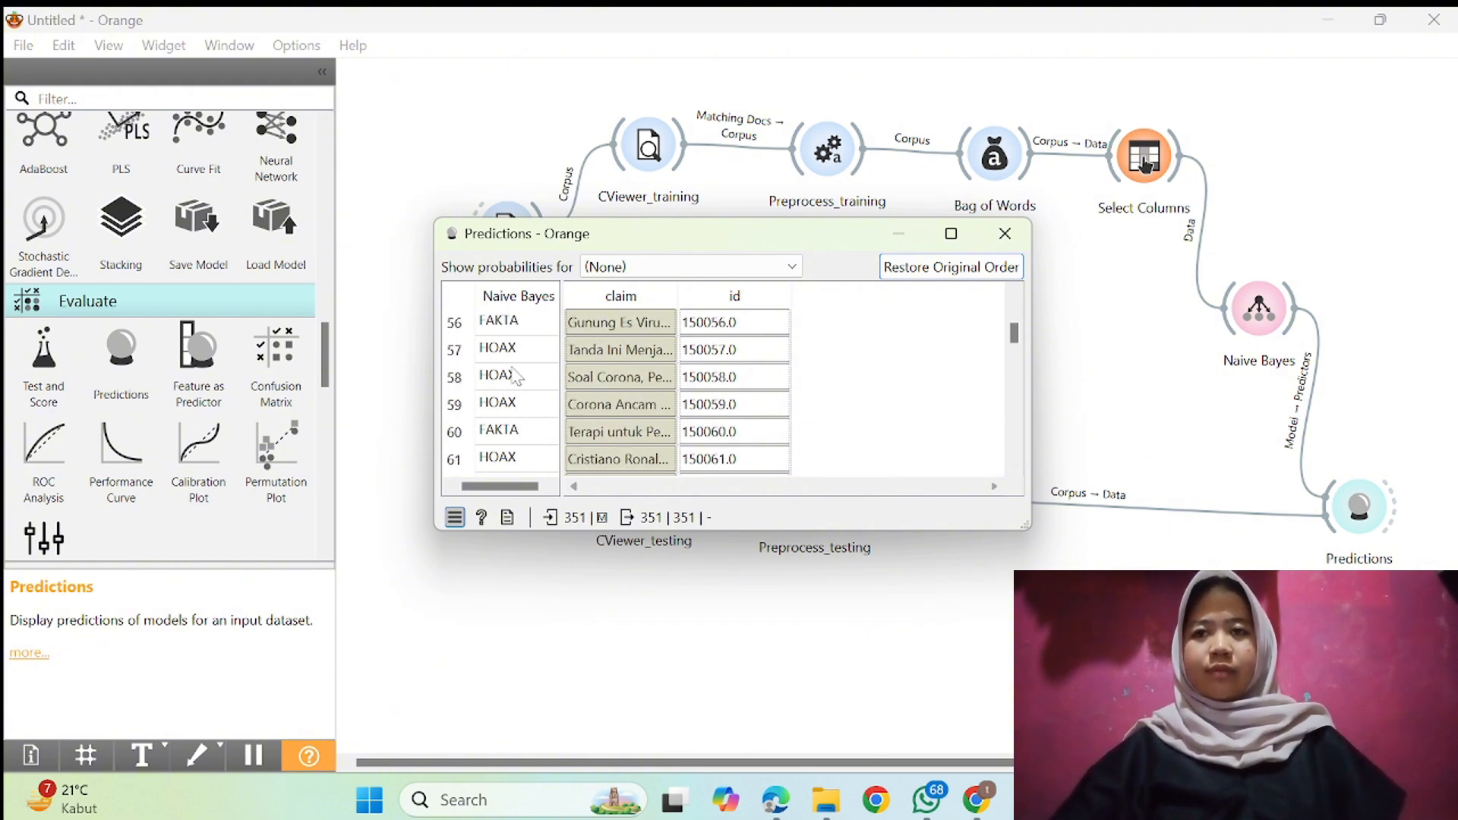
pyautogui.scroll(-16, 515, 375)
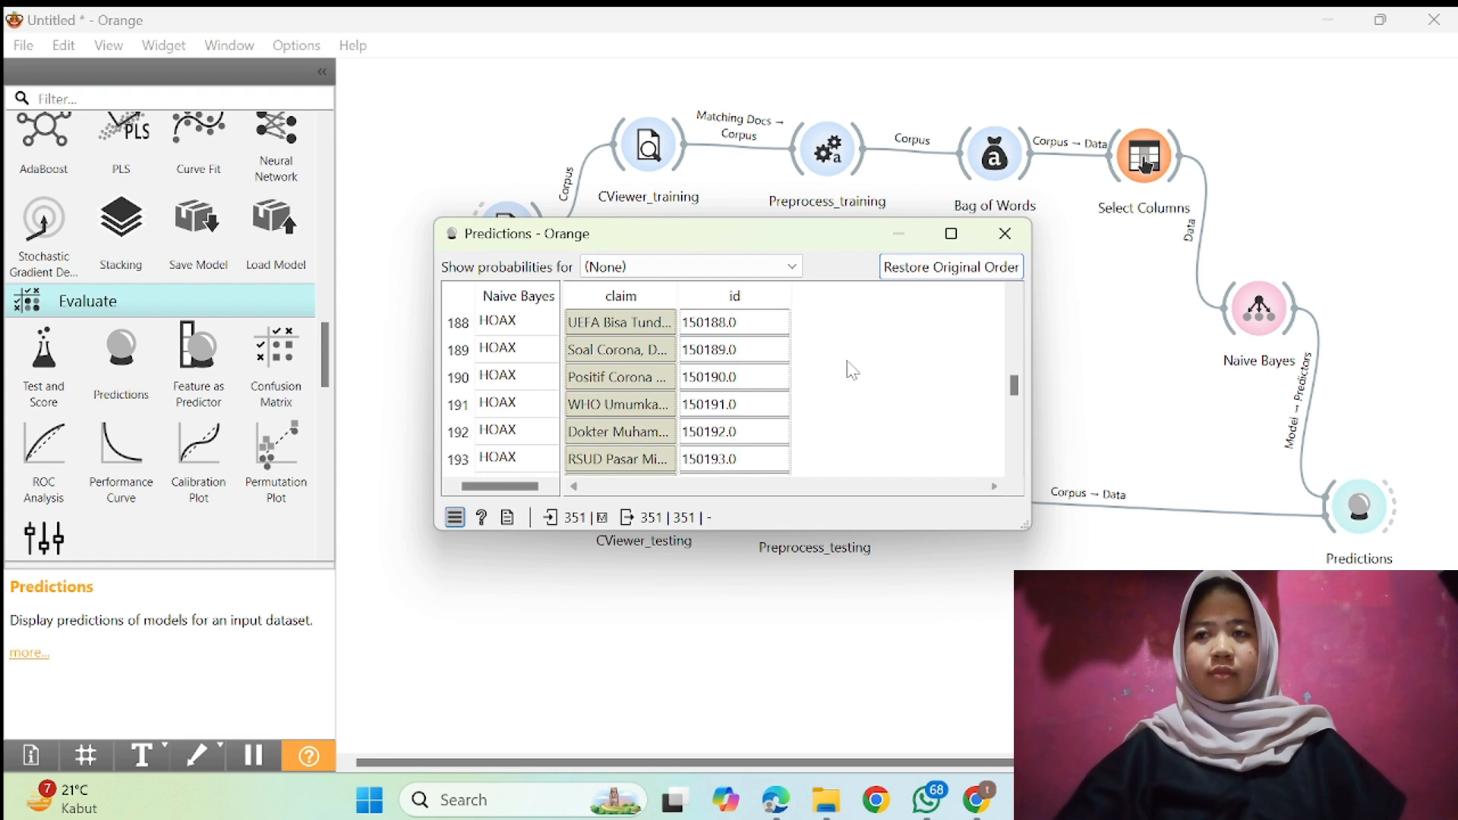
# Step: Add a Test and Score widget beside Select Columns and connect the Select Columns data and the Naive Bayes learner to it
pyautogui.click(894, 595)
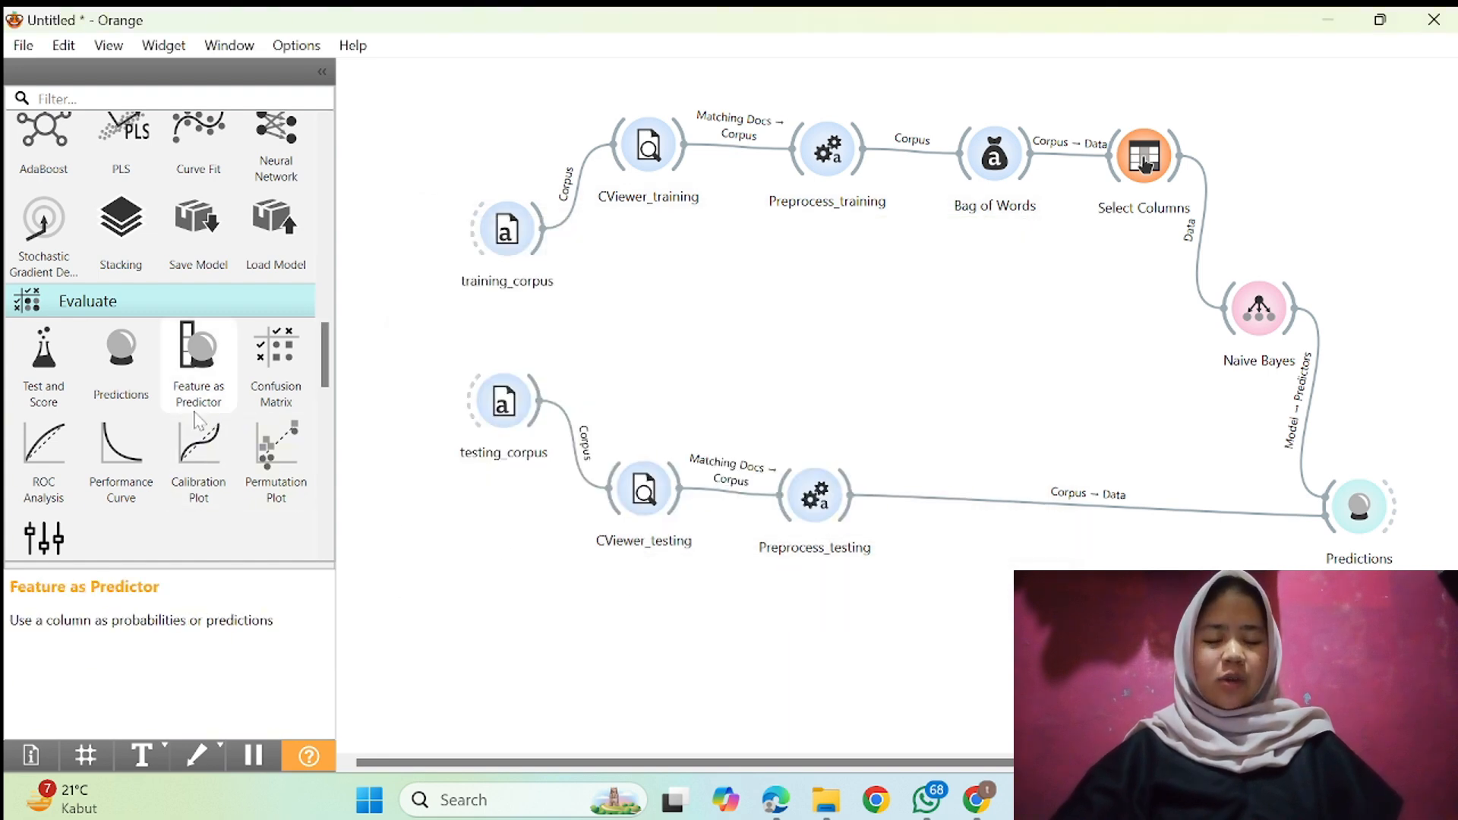
pyautogui.scroll(-2, 170, 410)
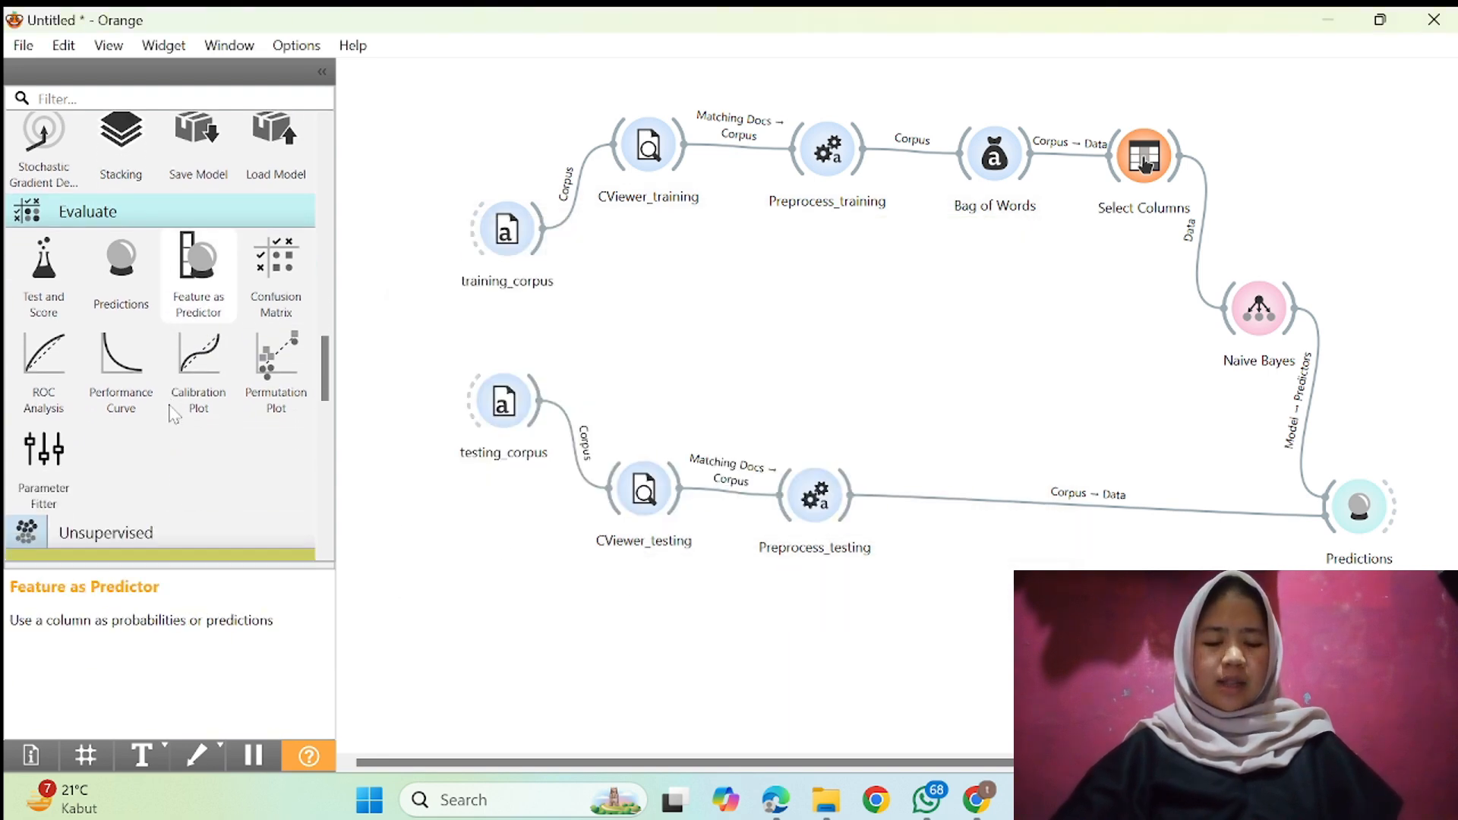
pyautogui.click(44, 277)
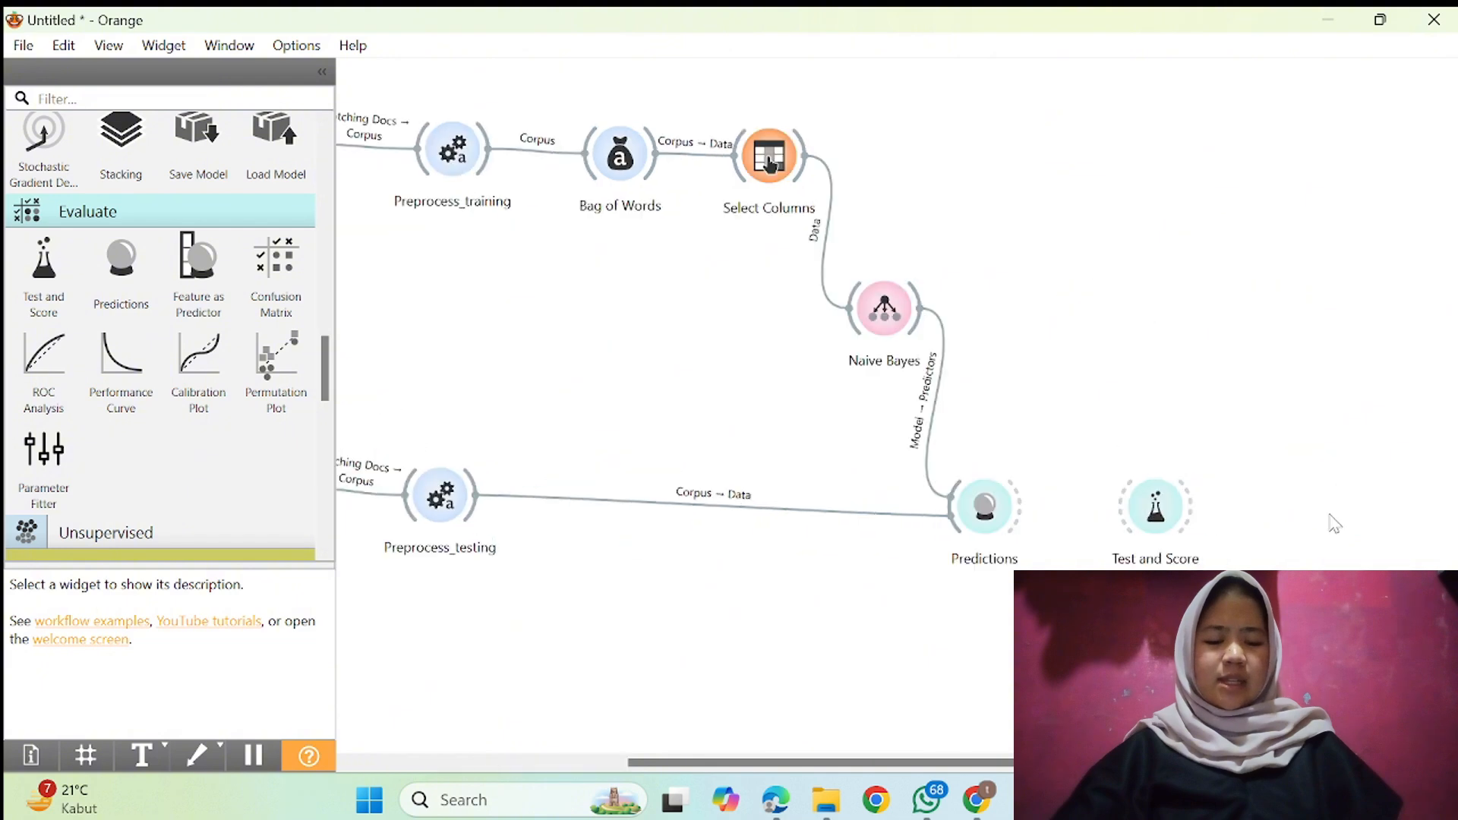
pyautogui.moveTo(1155, 561); pyautogui.dragTo(1010, 215)
pyautogui.click(832, 138)
pyautogui.moveTo(806, 161); pyautogui.dragTo(979, 161)
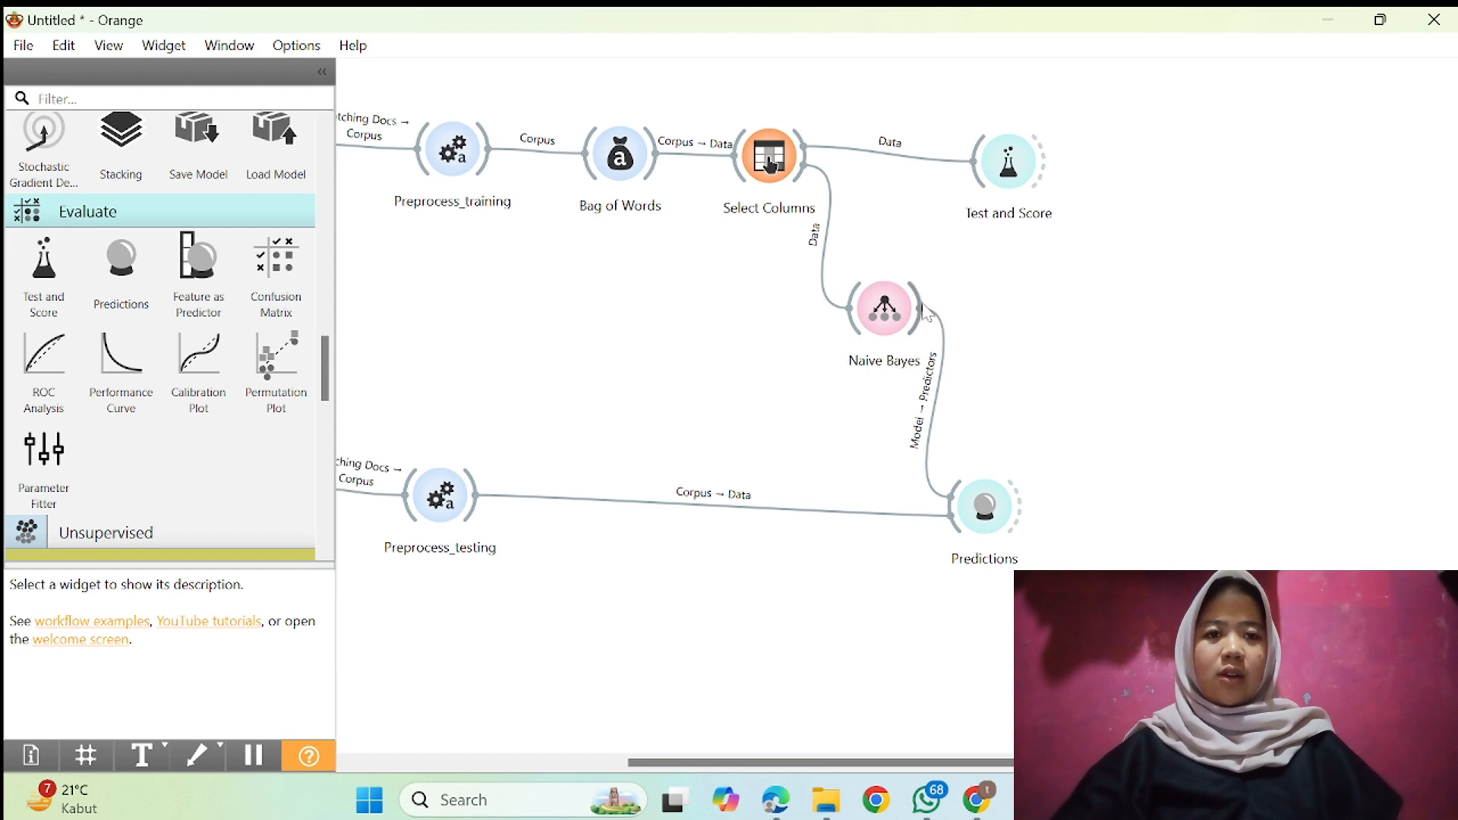
pyautogui.moveTo(923, 307); pyautogui.dragTo(982, 176)
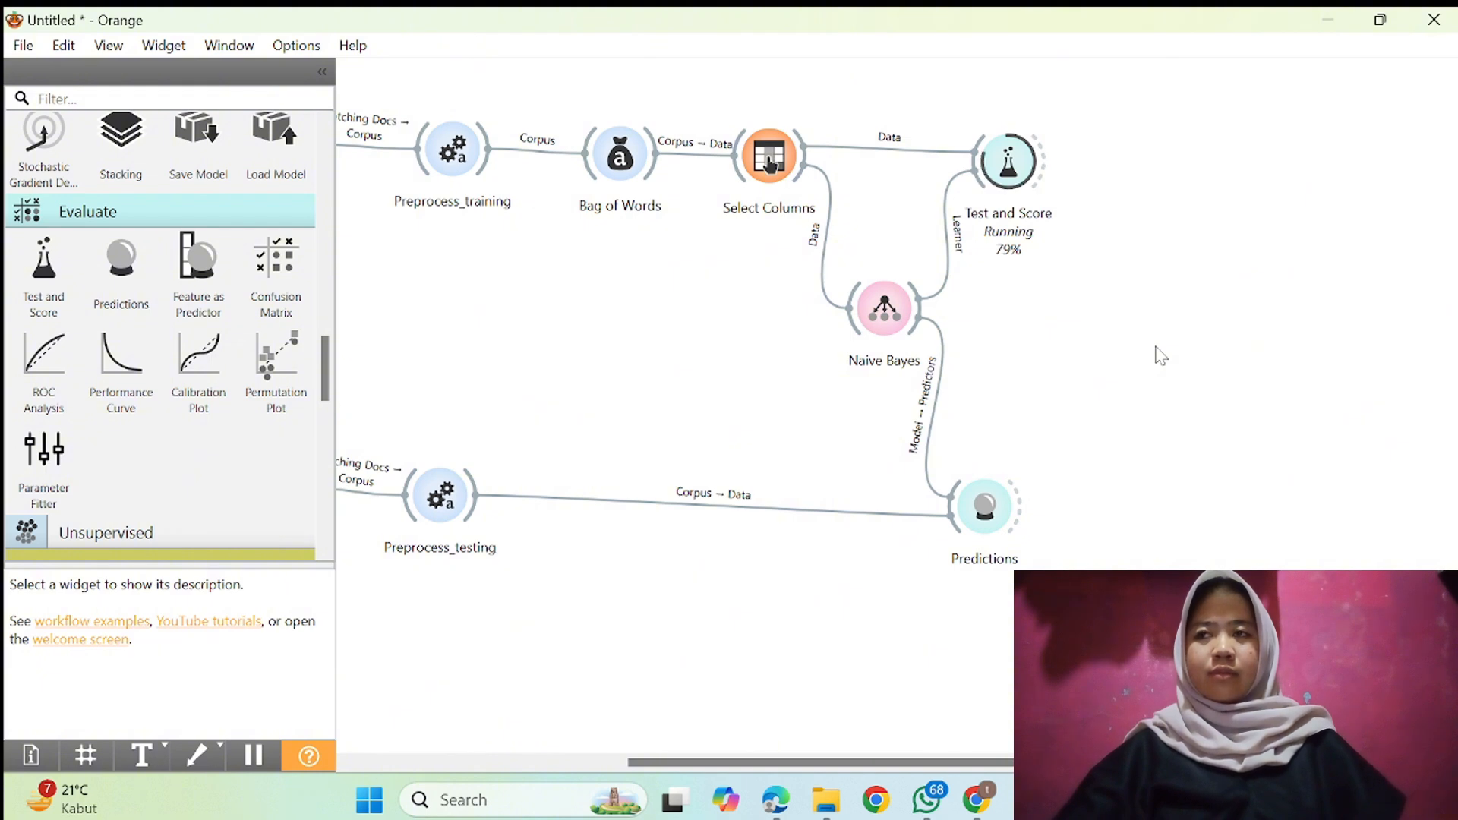
# Step: Open Test and Score, examine the cross-validation scores for Naive Bayes, and review the whole classification workflow
pyautogui.doubleClick(1015, 163)
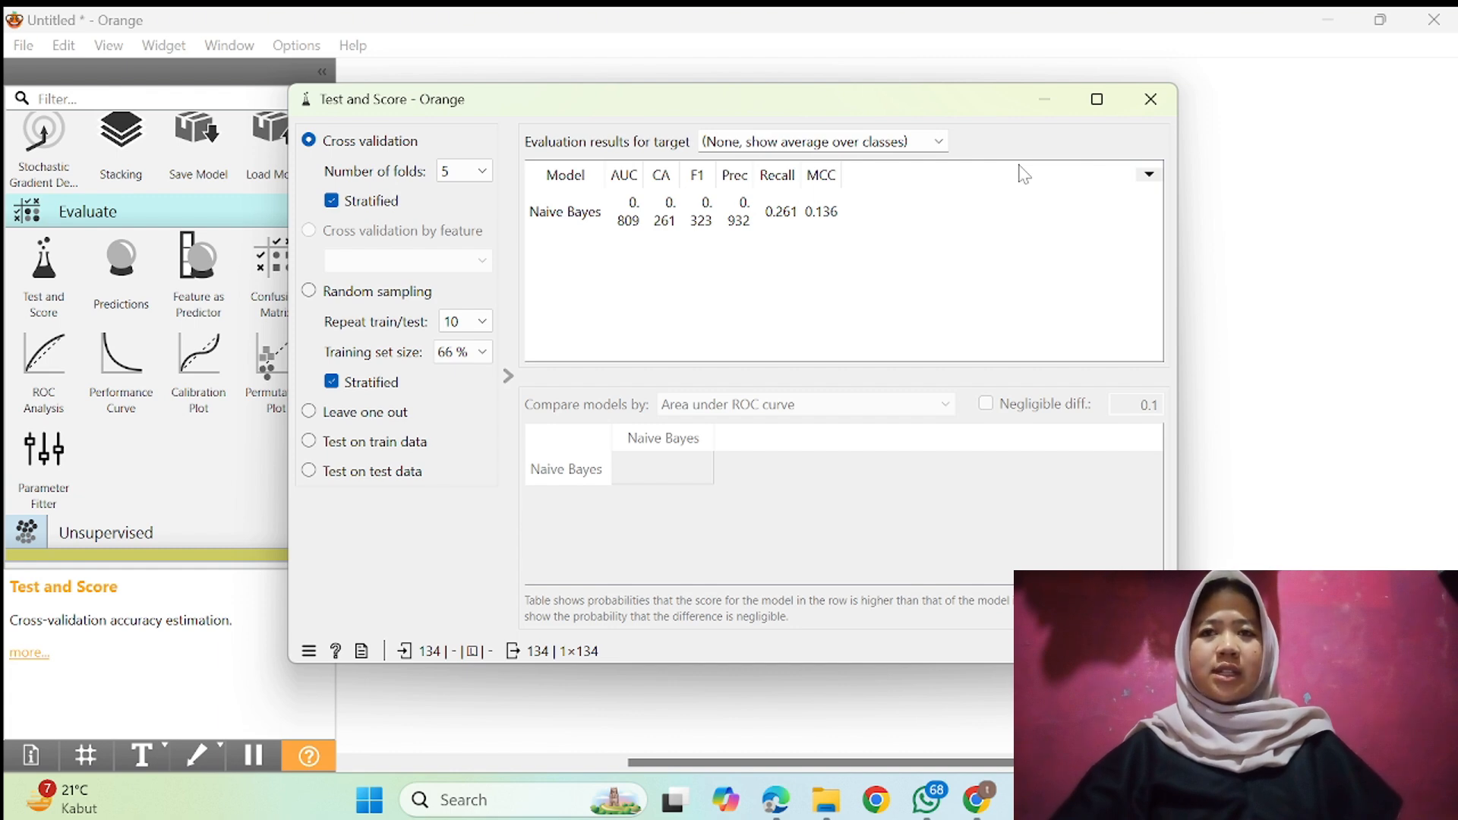
pyautogui.click(1231, 168)
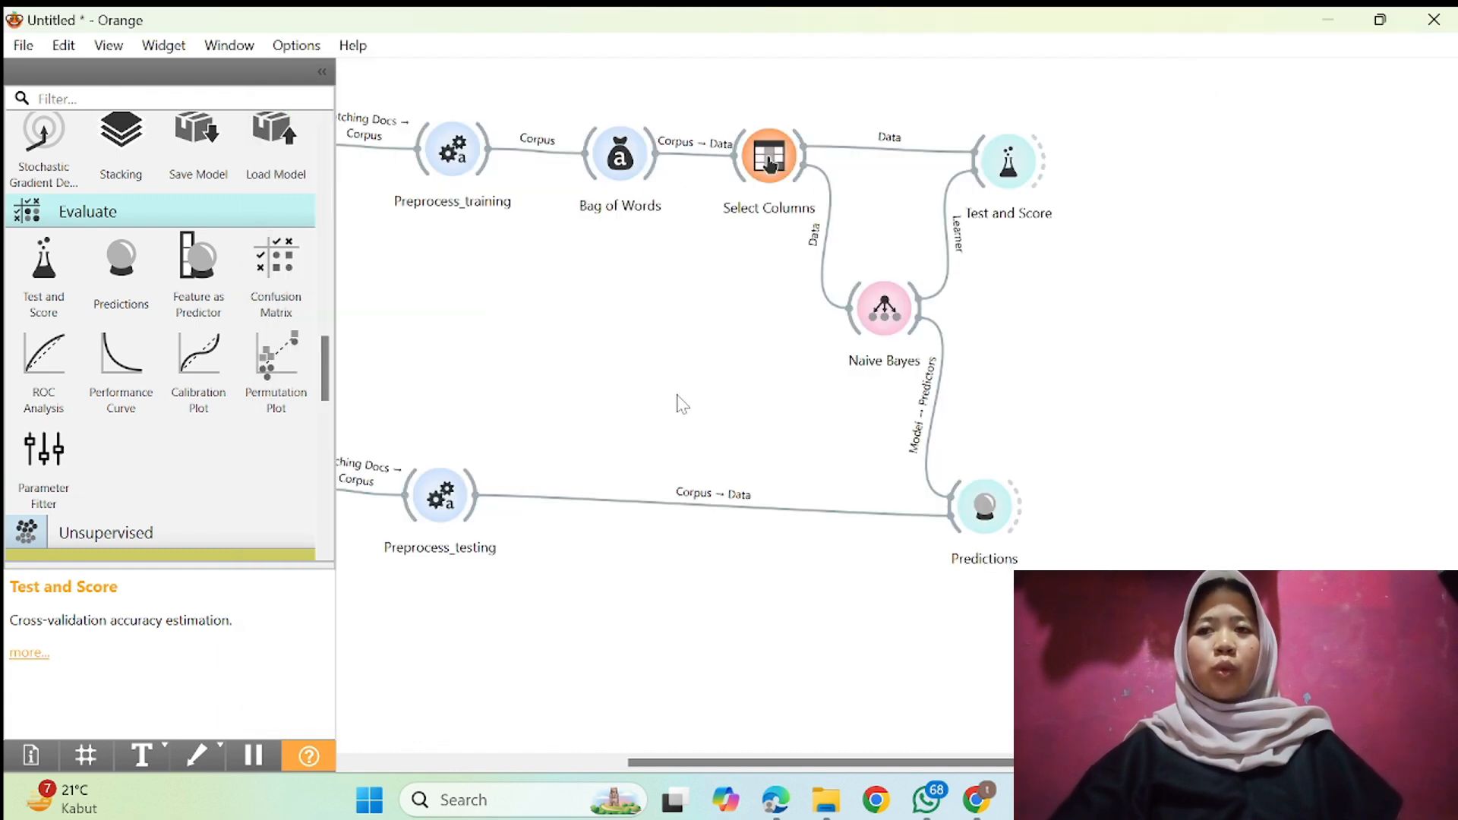
pyautogui.hscroll(-5, 681, 403)
pyautogui.hscroll(5, 681, 403)
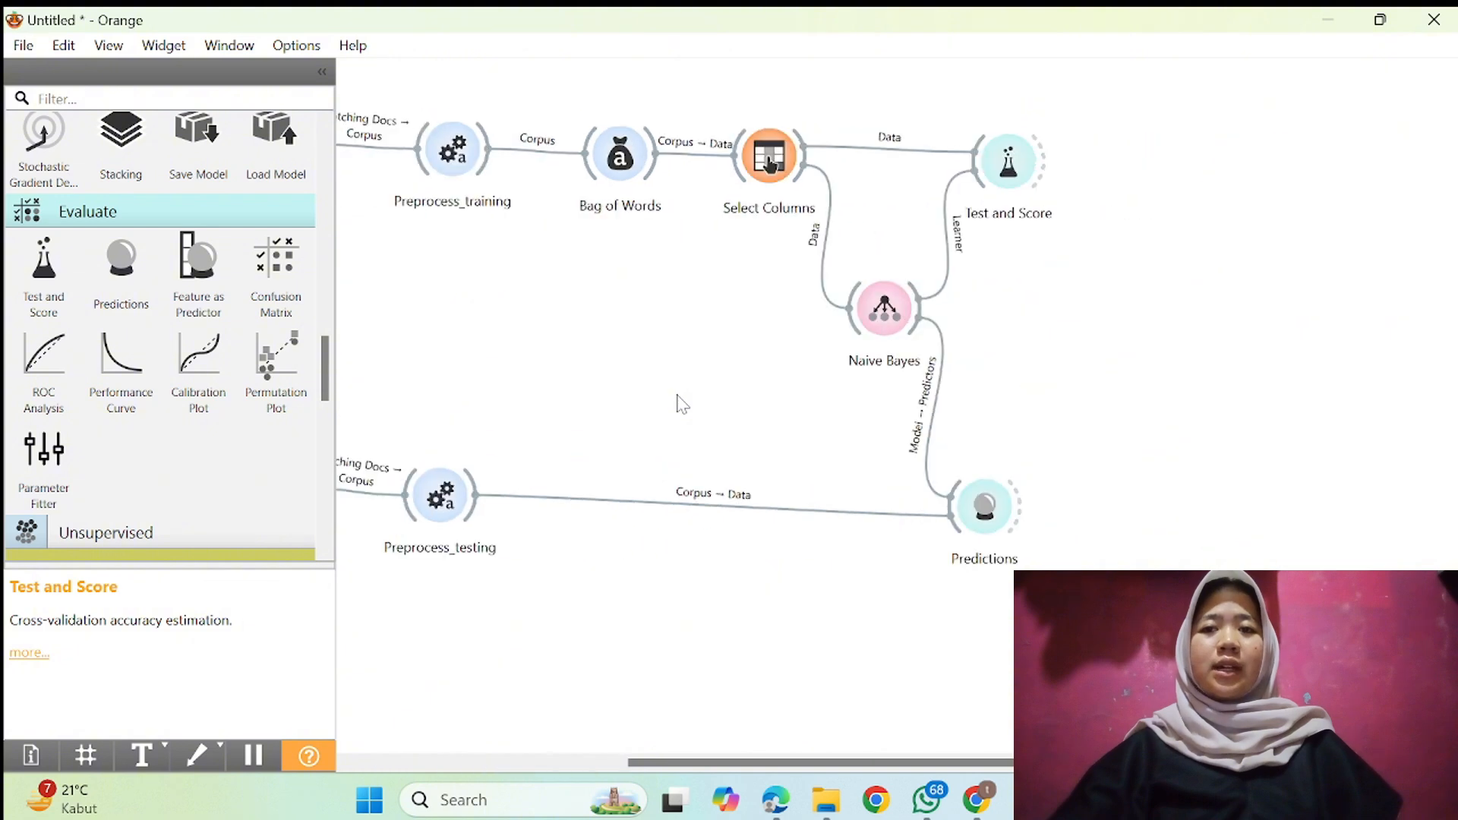
pyautogui.hscroll(-5, 681, 403)
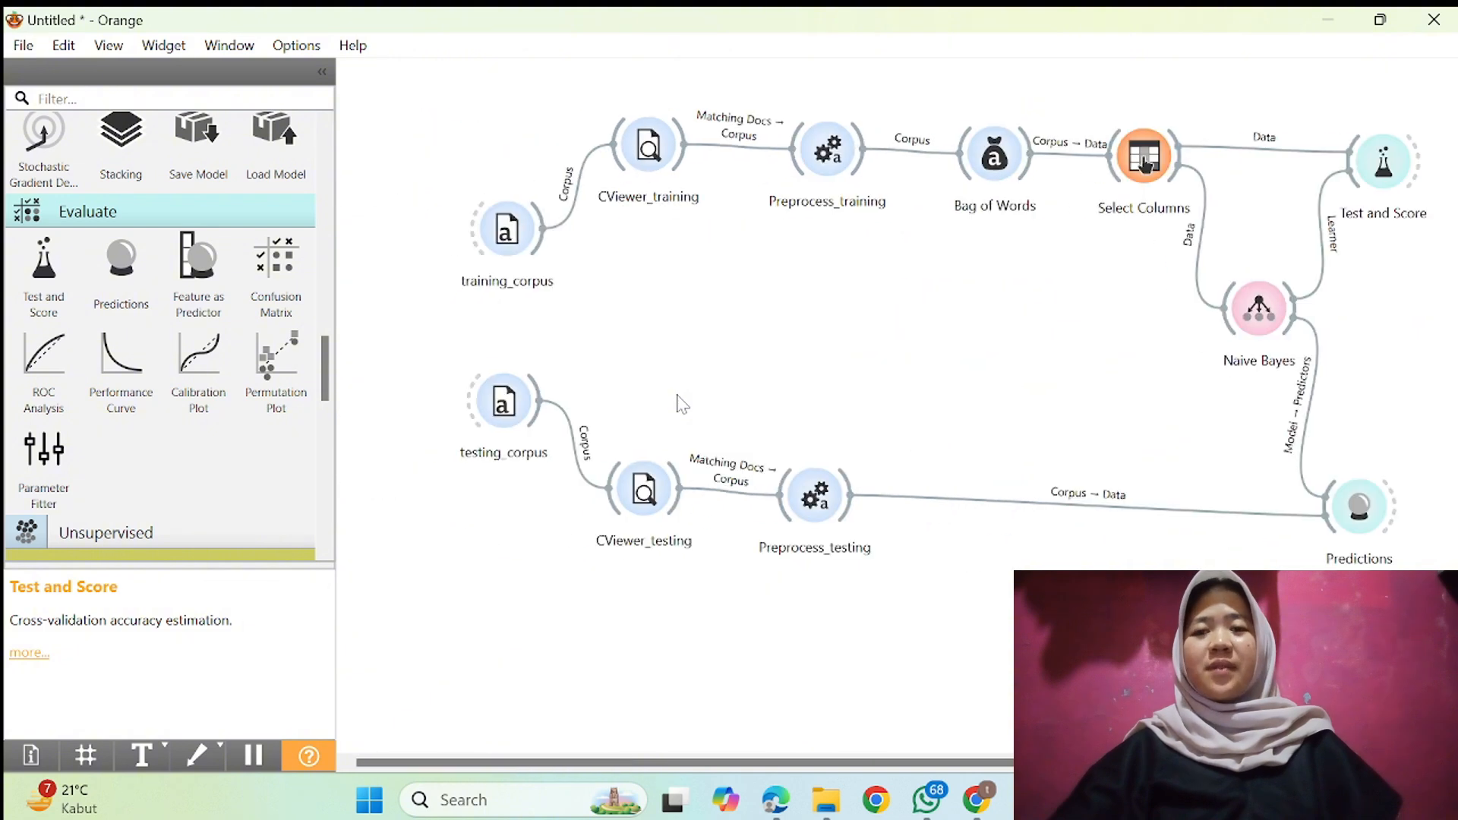
# Step: Save the classification workflow as clustering.ows and create a new empty workflow in a maximized window
pyautogui.click(25, 47)
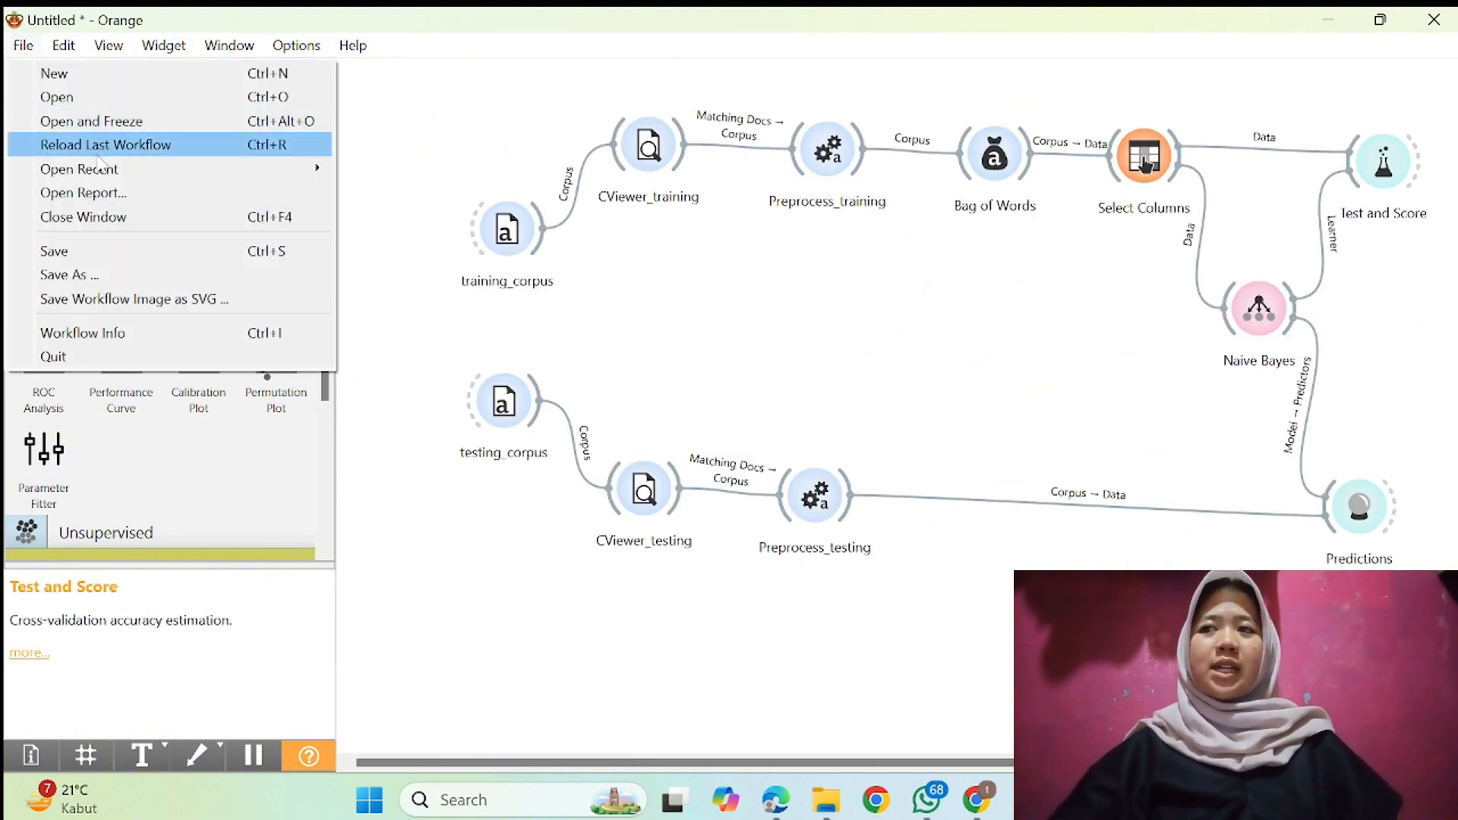
pyautogui.click(105, 274)
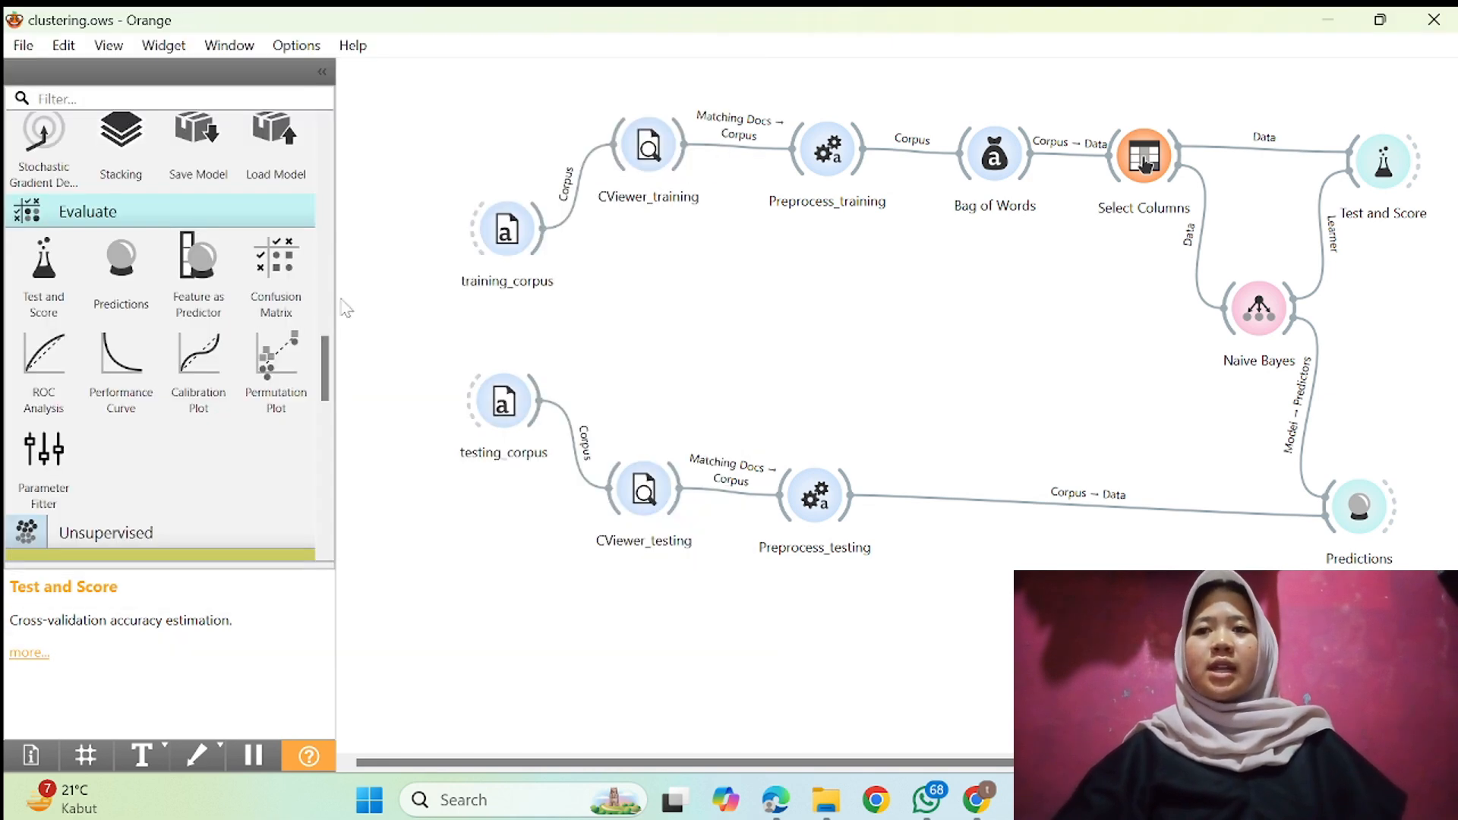
pyautogui.click(25, 46)
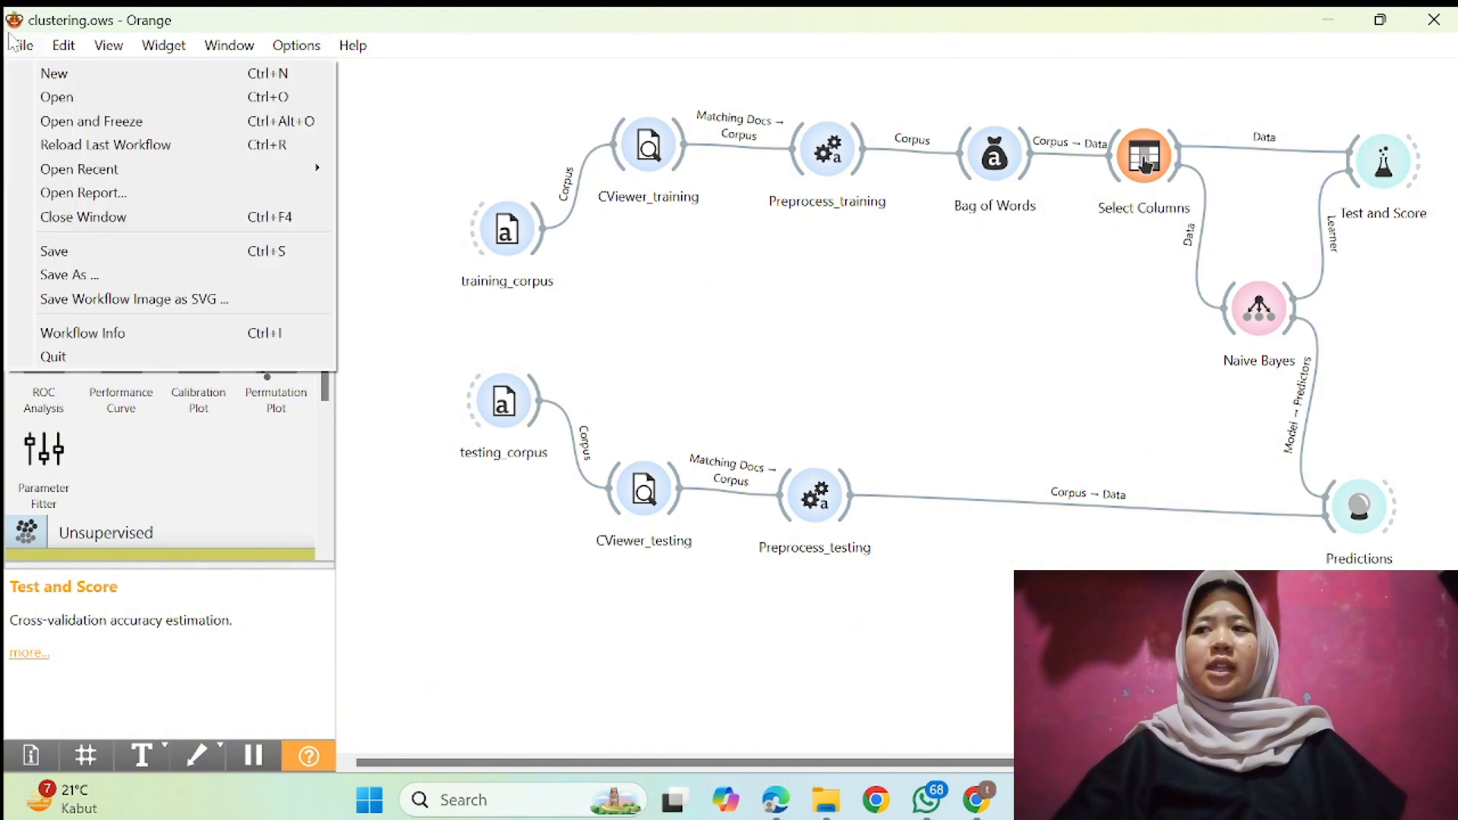
pyautogui.click(48, 76)
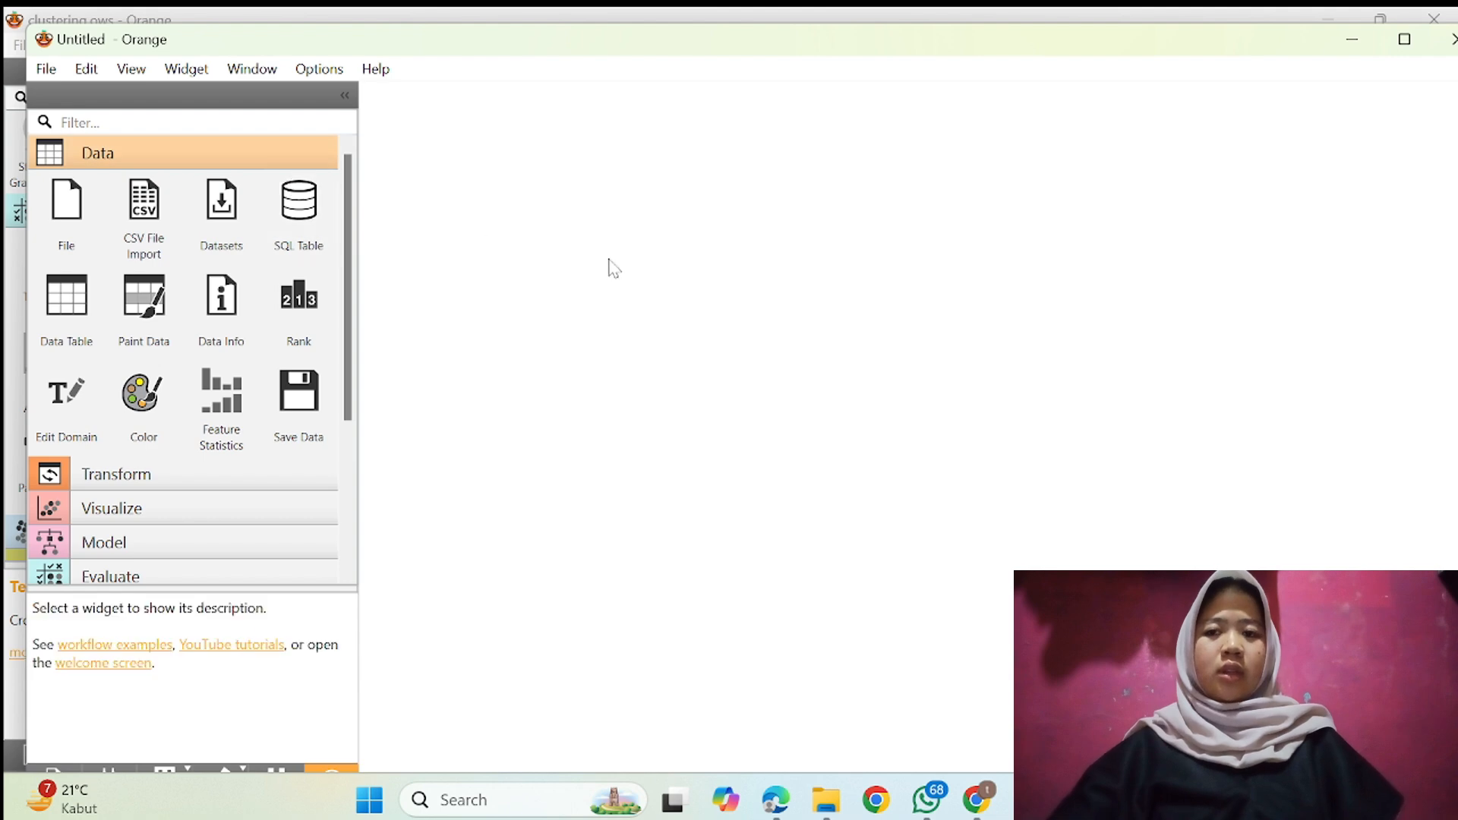
pyautogui.click(1403, 39)
# Step: Add a File widget, load (Dataset Clustering) Data_Kinerja.csv from the Downloads folder into it, and close its window
pyautogui.click(41, 189)
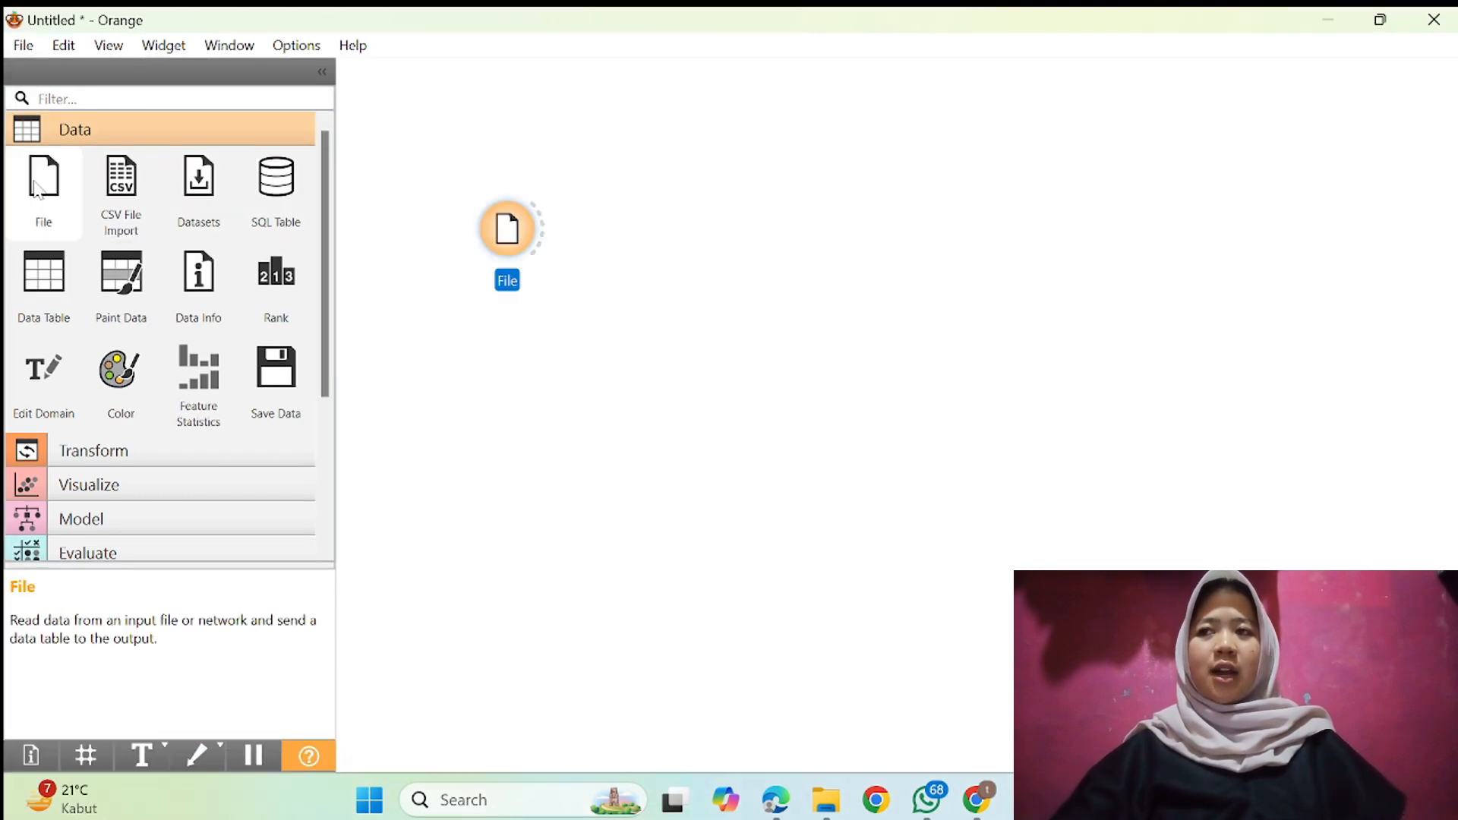
pyautogui.doubleClick(509, 234)
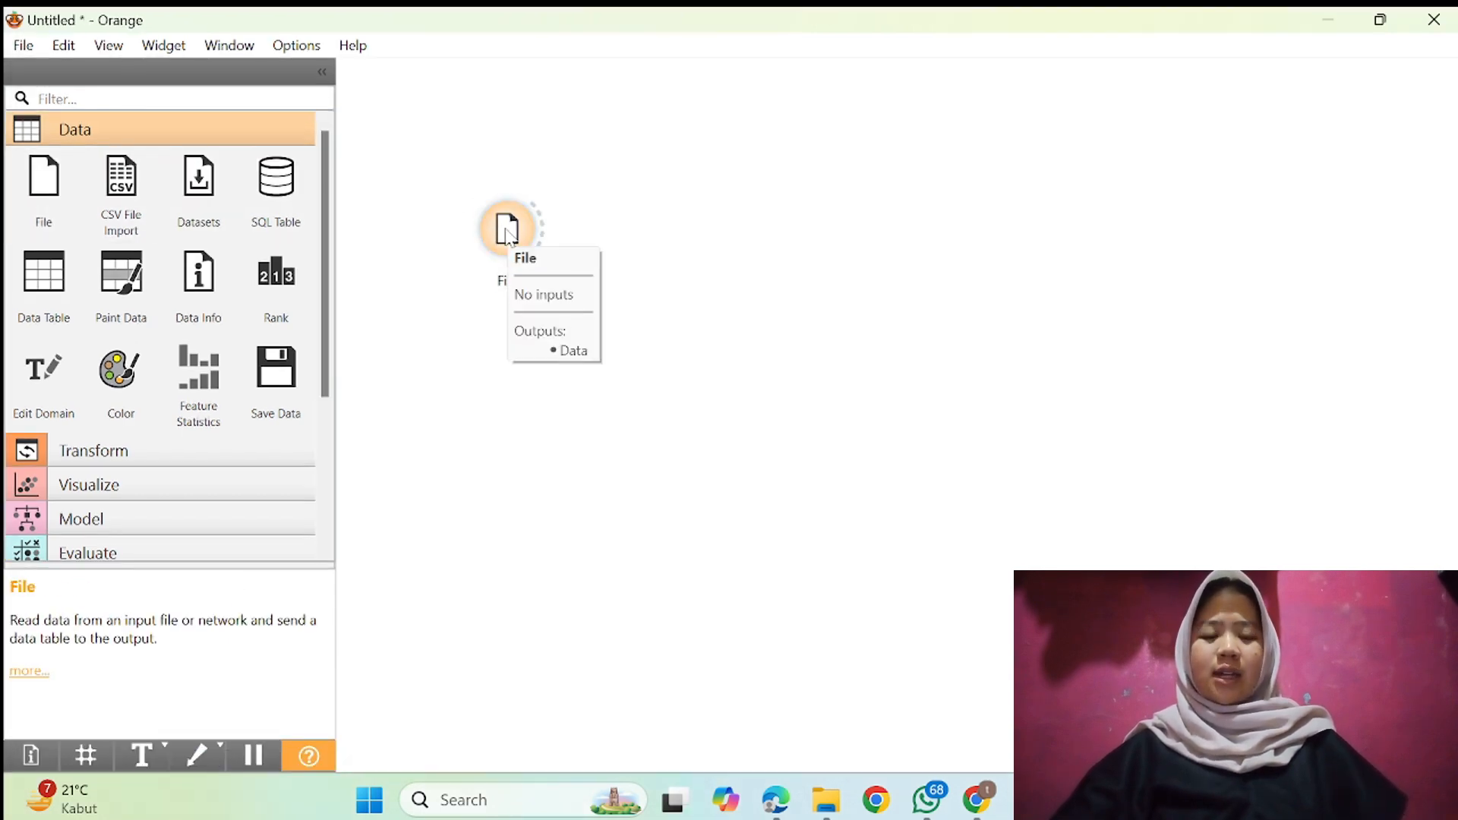
pyautogui.doubleClick(509, 234)
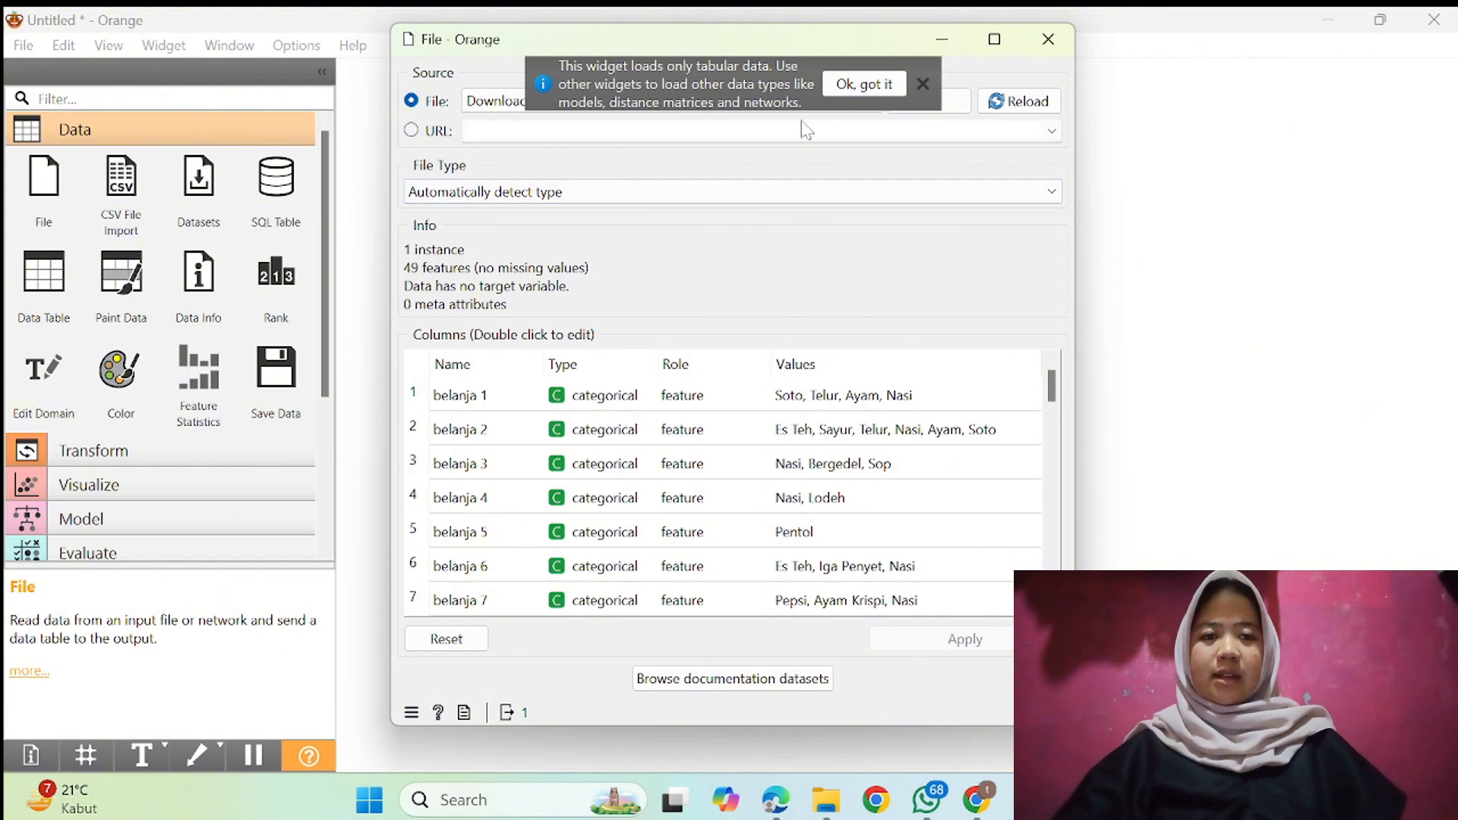
pyautogui.click(866, 87)
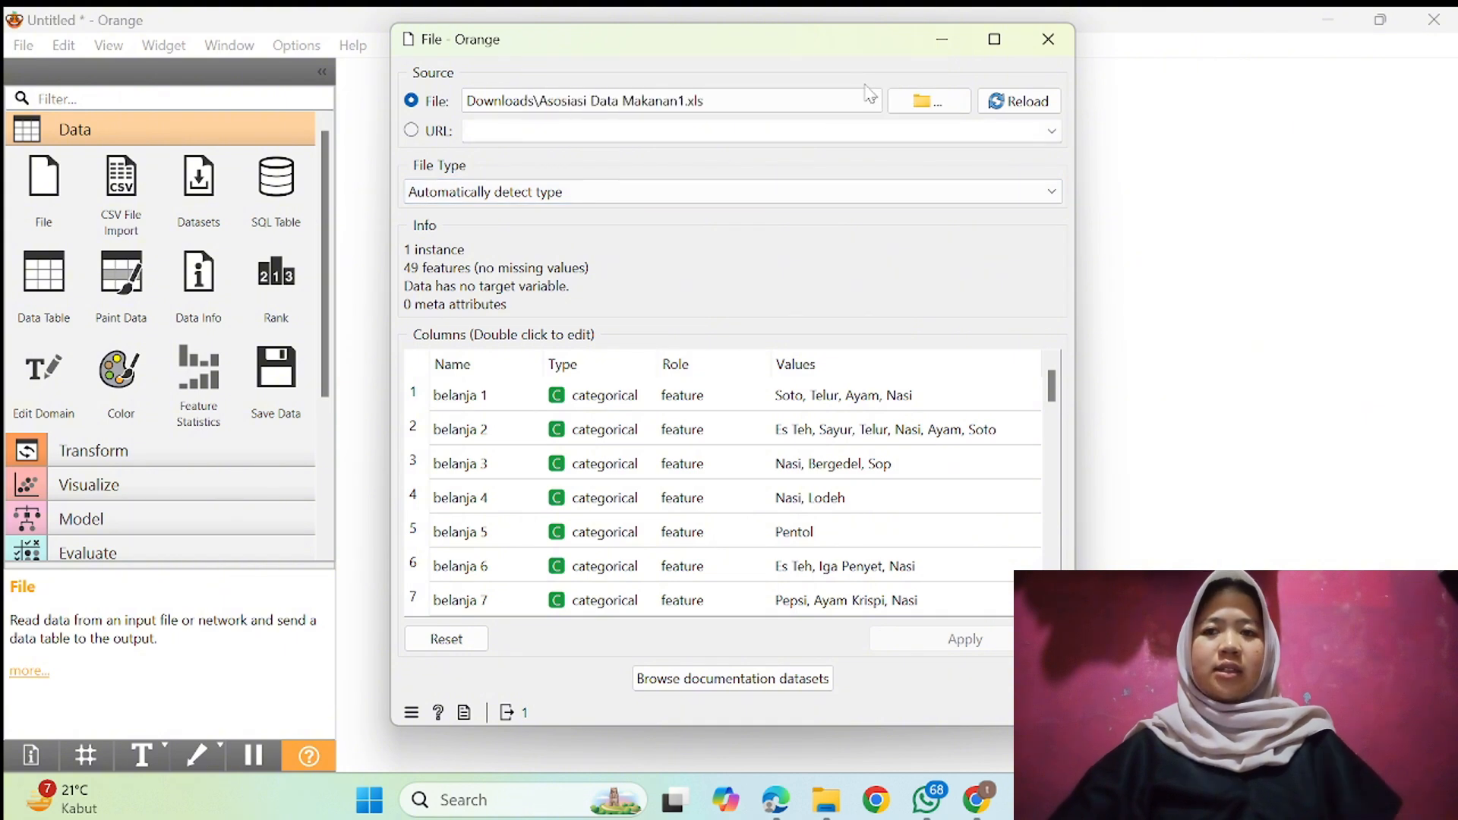
pyautogui.click(926, 102)
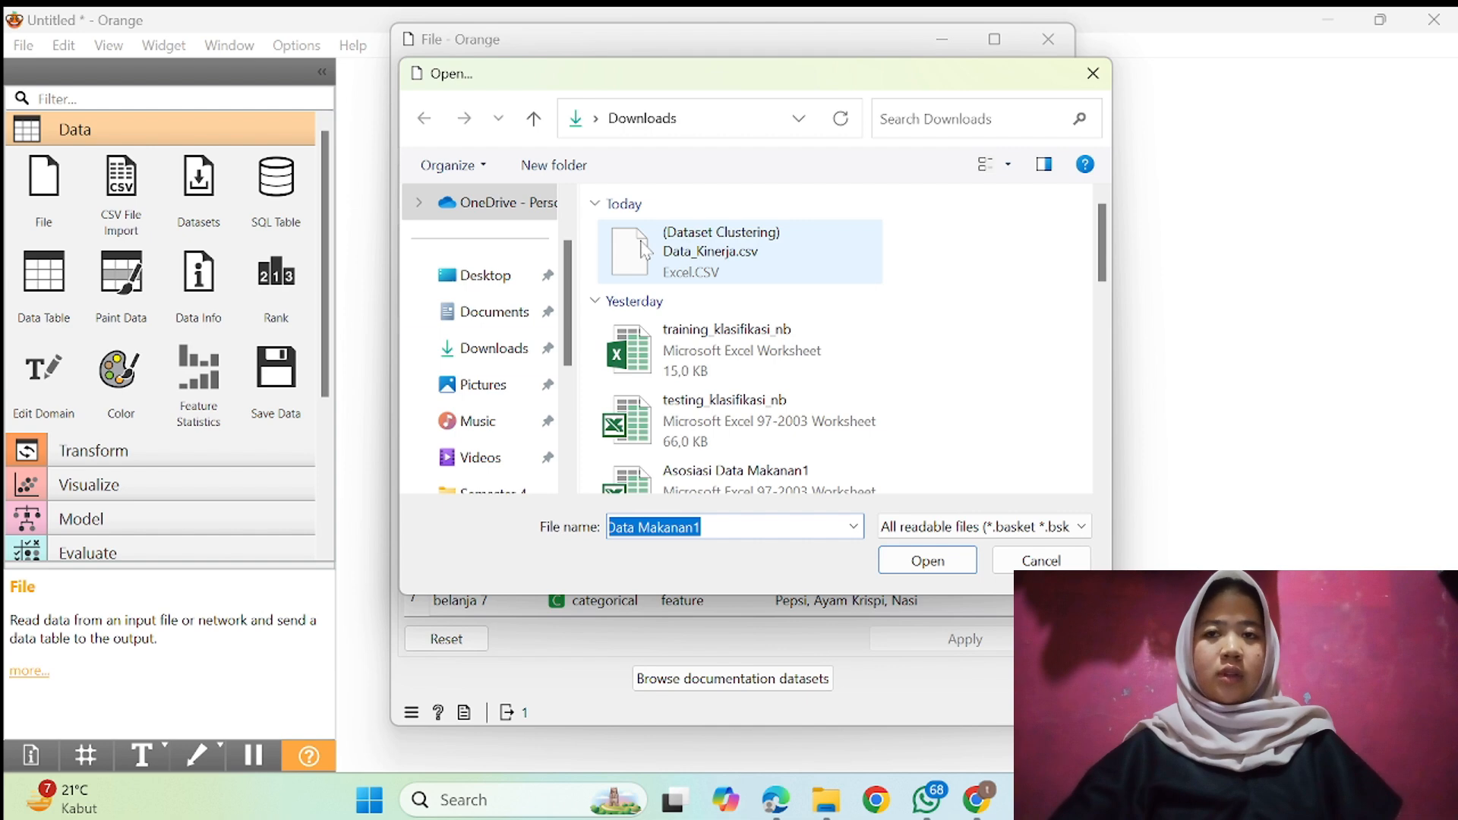
pyautogui.click(497, 345)
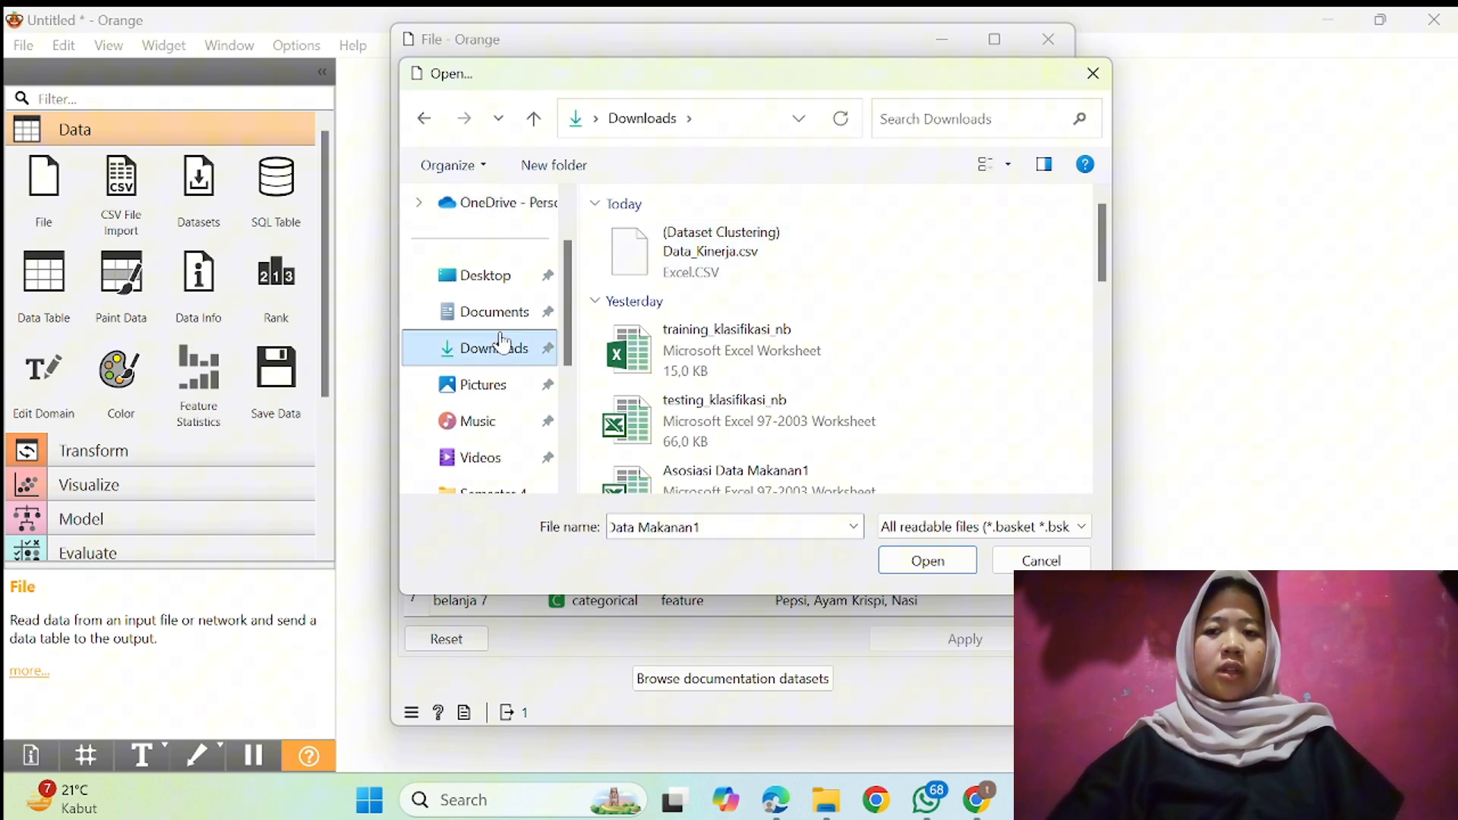
pyautogui.click(725, 239)
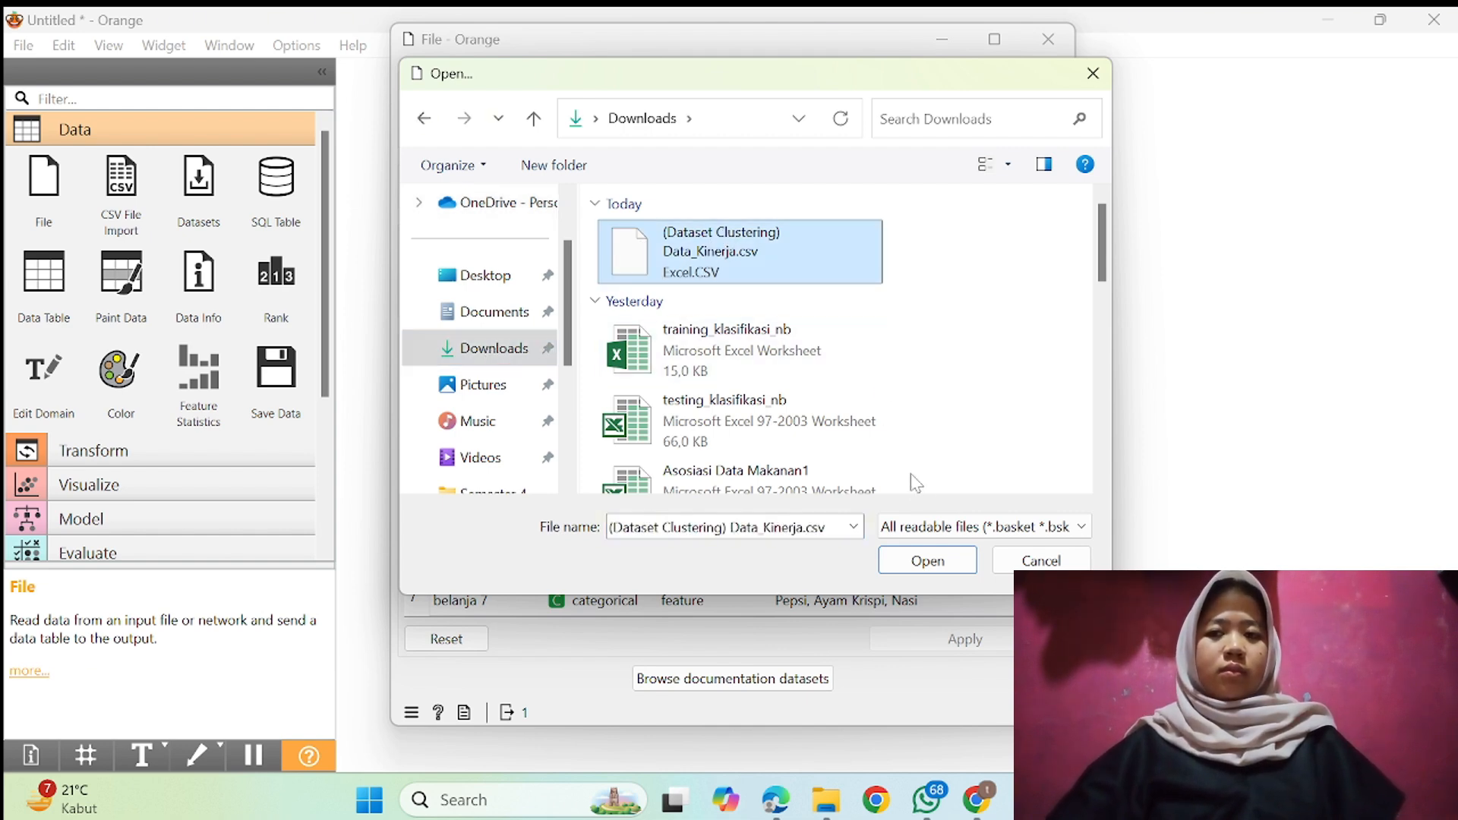
pyautogui.click(931, 562)
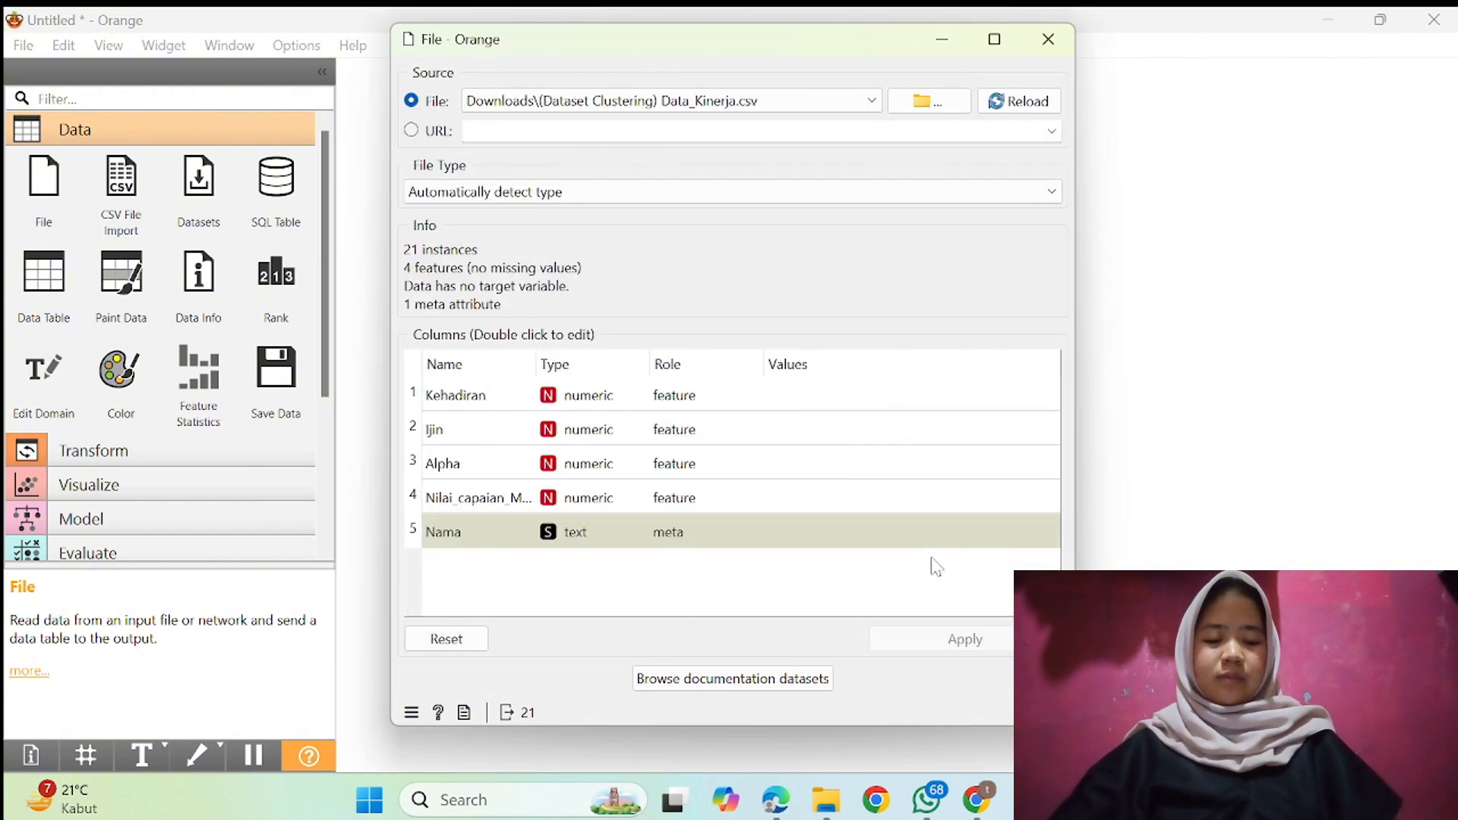
pyautogui.click(1047, 42)
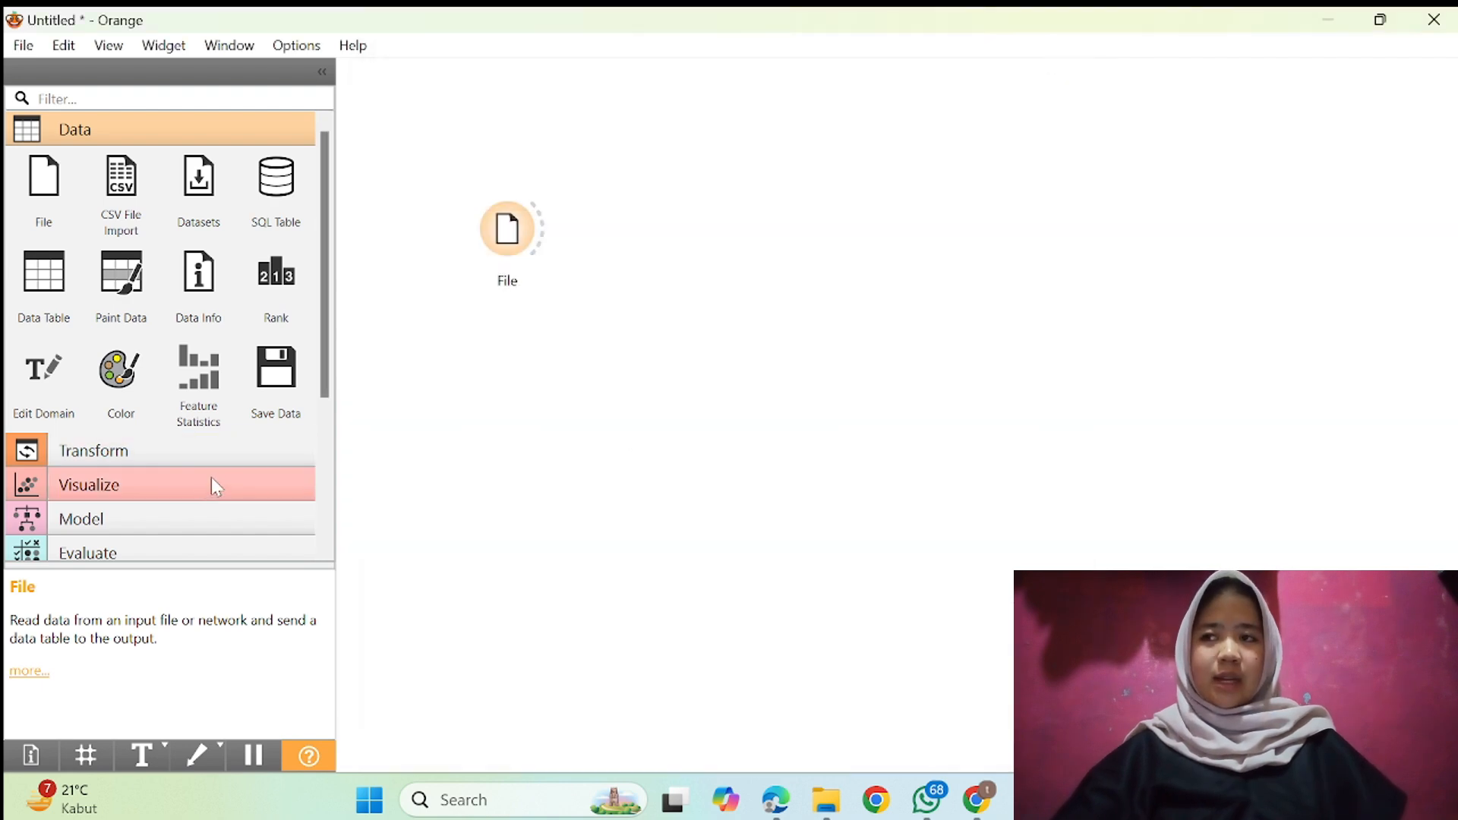
# Step: Add a k-Means widget to the canvas and place it diagonally below the File widget
pyautogui.scroll(-3, 195, 493)
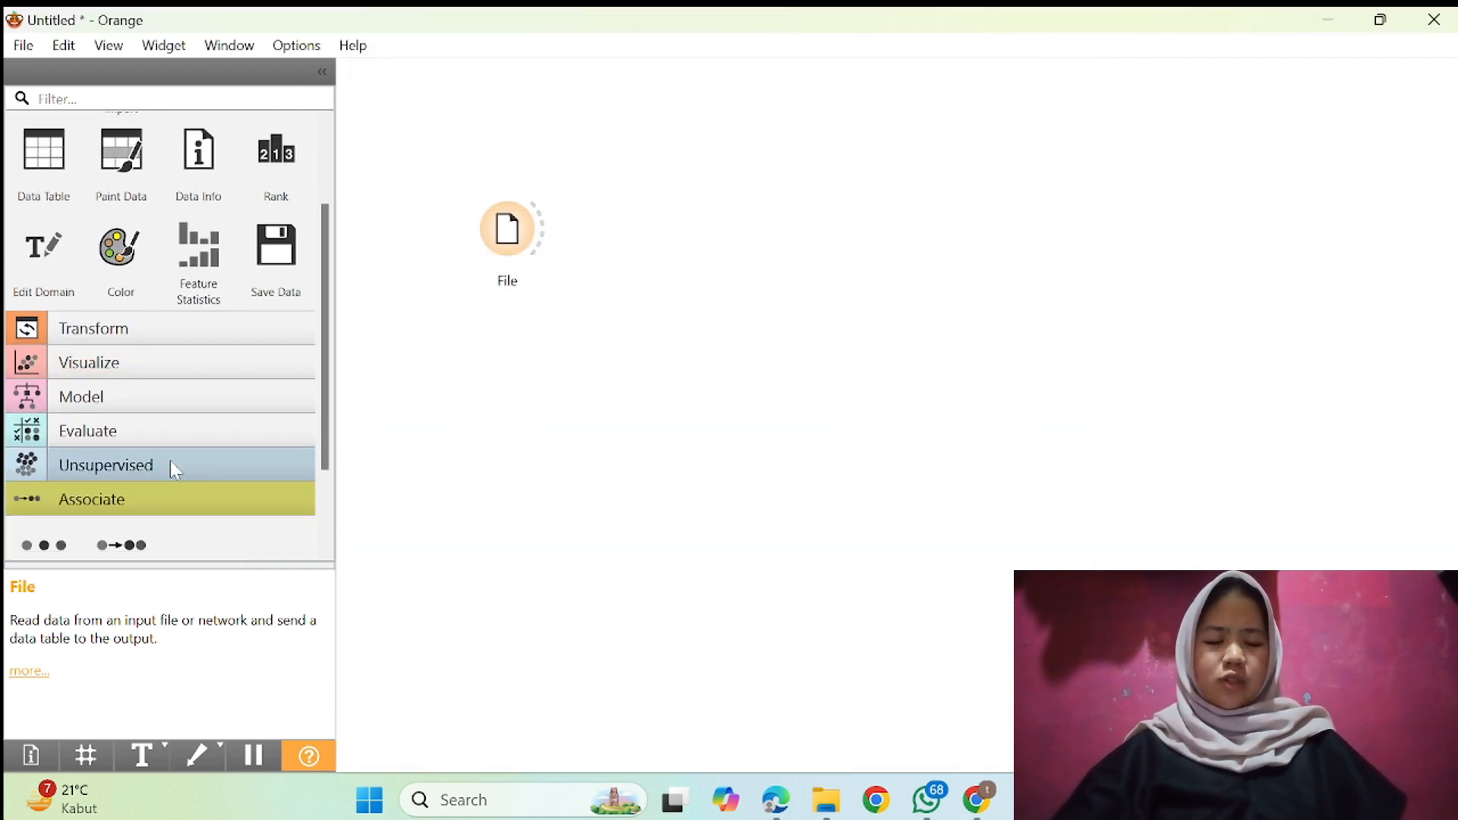
pyautogui.click(170, 462)
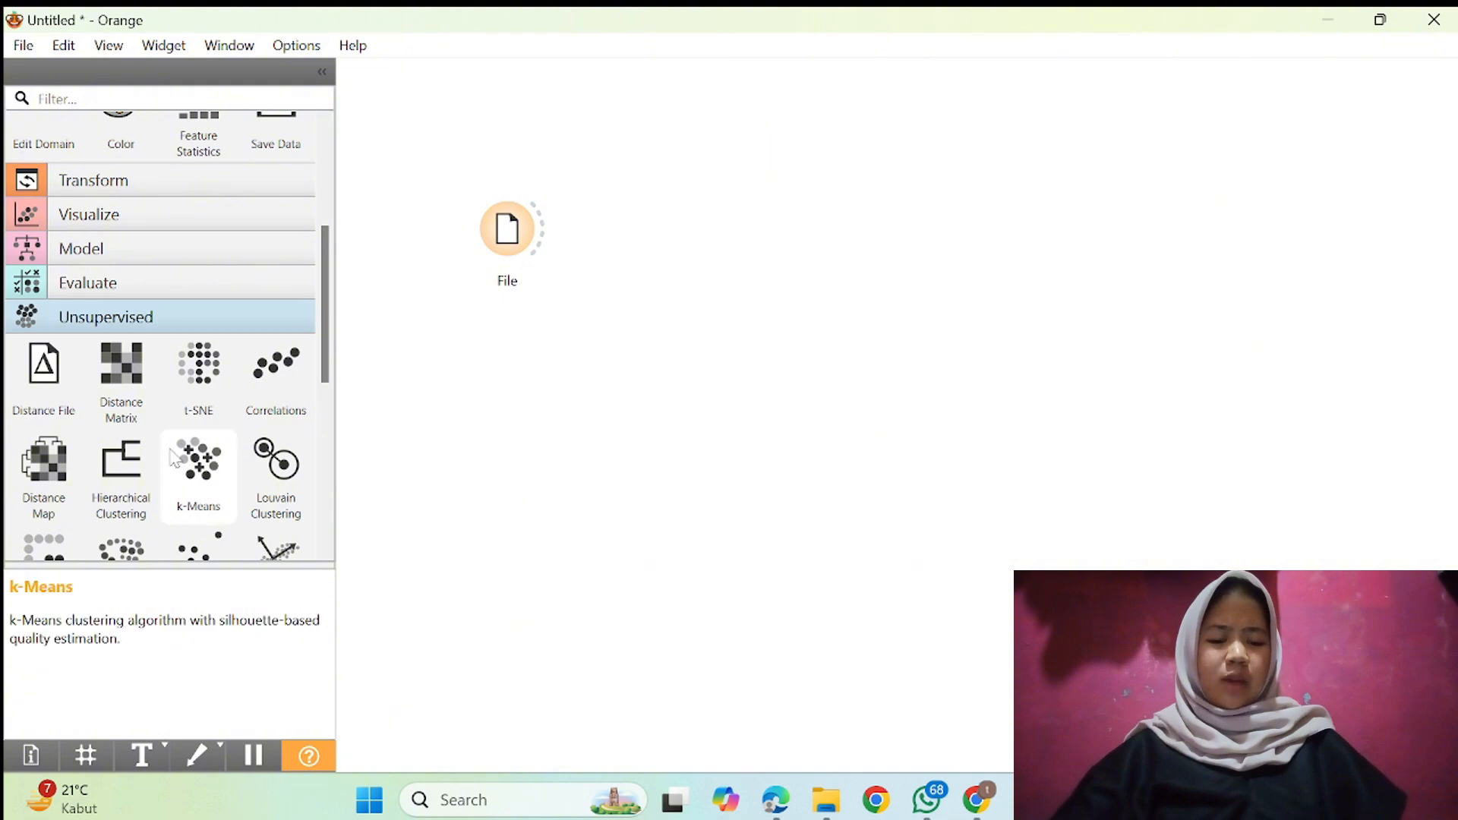
pyautogui.scroll(-3, 161, 431)
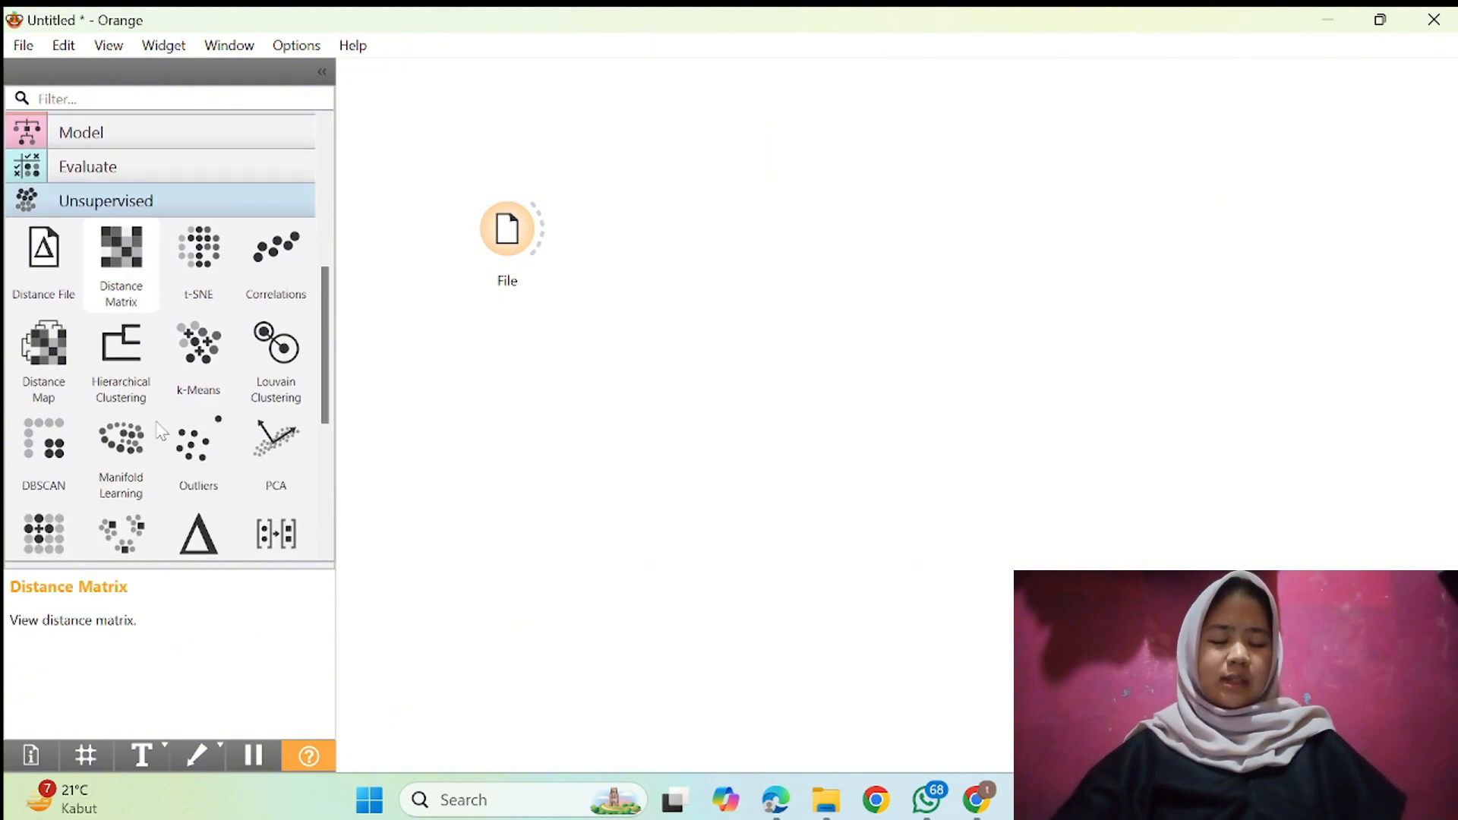
pyautogui.click(194, 364)
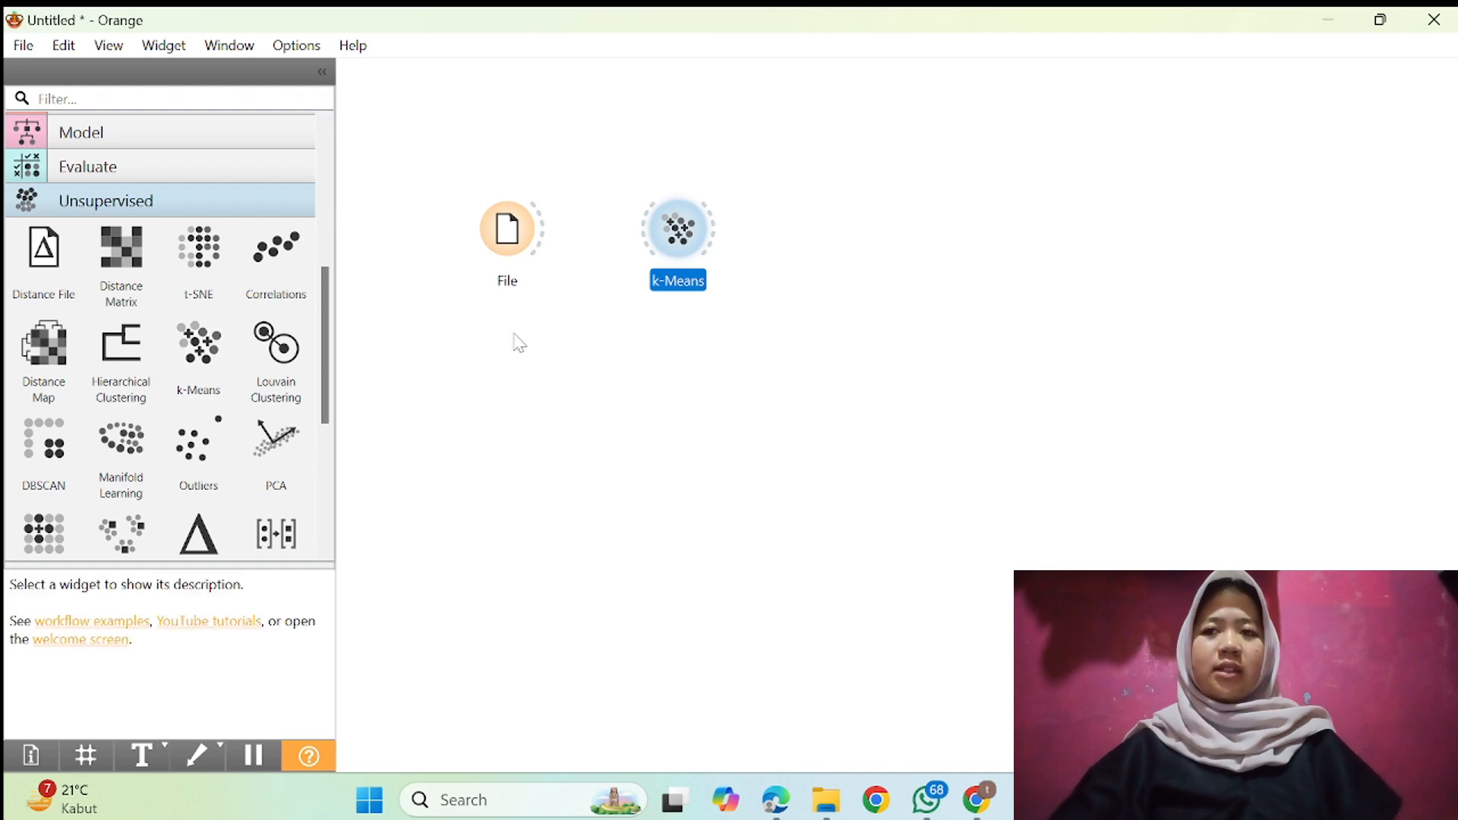
pyautogui.moveTo(686, 235); pyautogui.dragTo(683, 358)
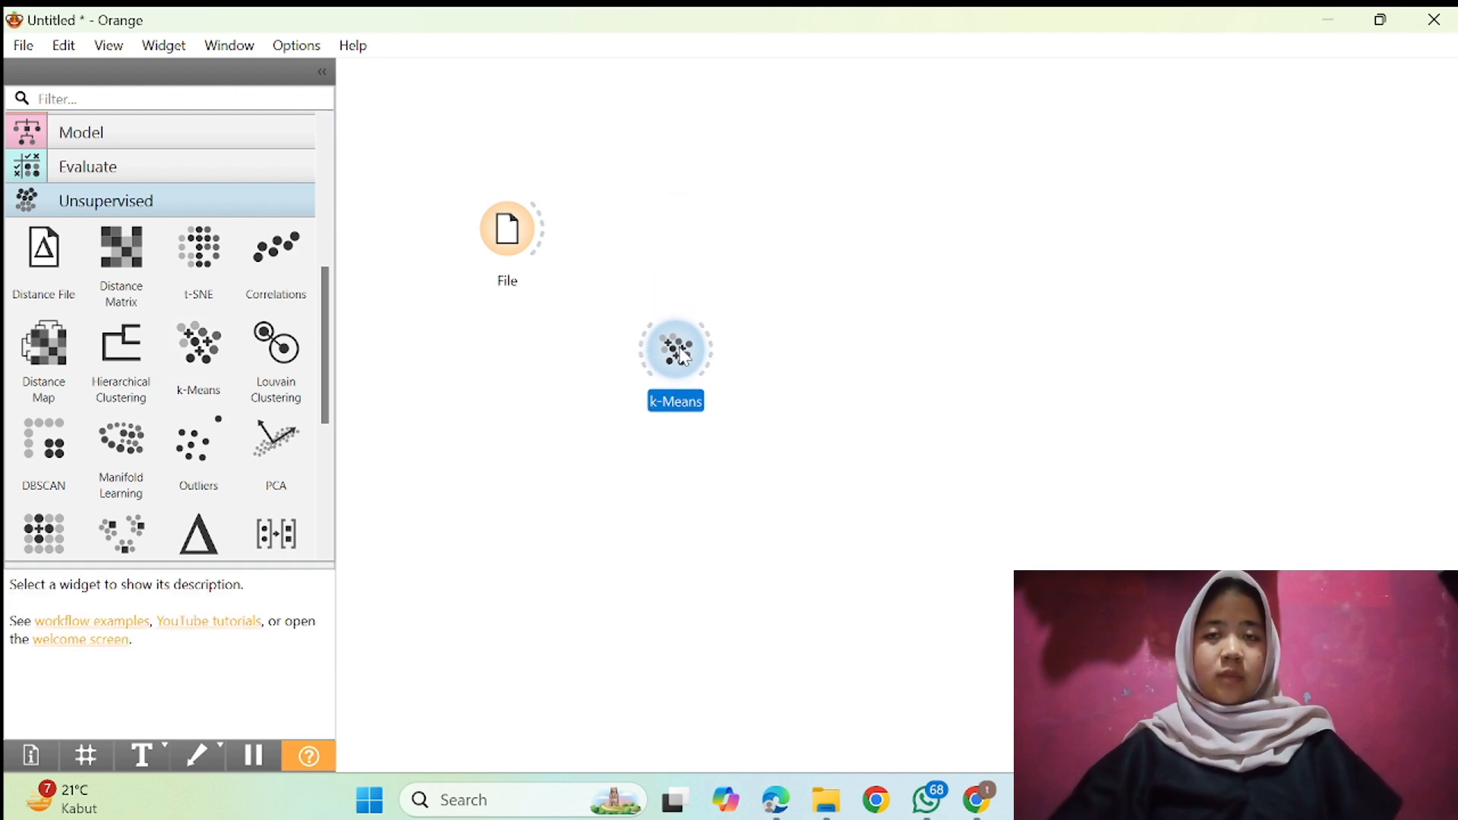
pyautogui.click(555, 384)
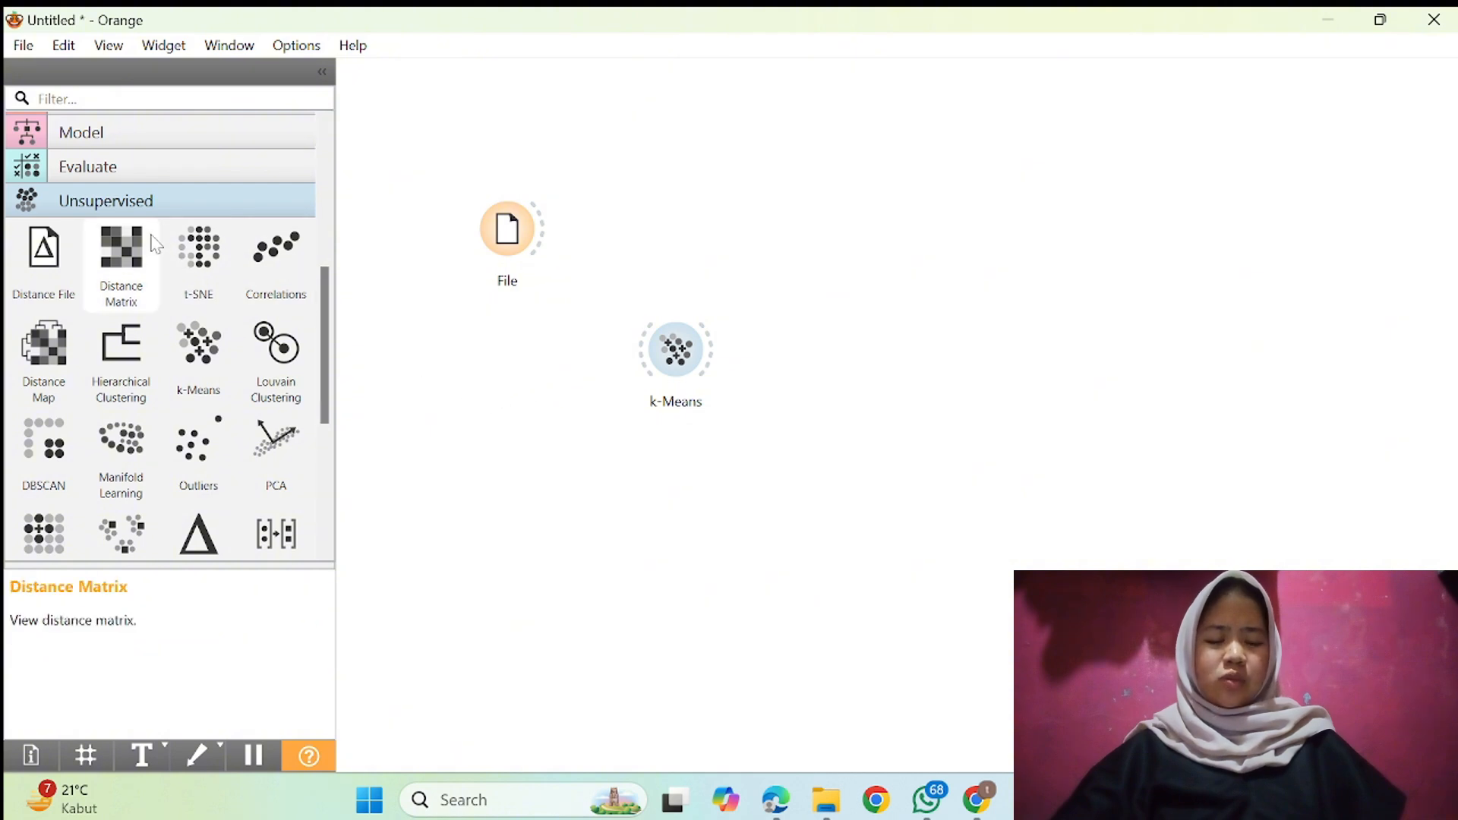
# Step: Add a Scatter Plot widget and place it level with File, above and beyond k-Means
pyautogui.scroll(5, 133, 266)
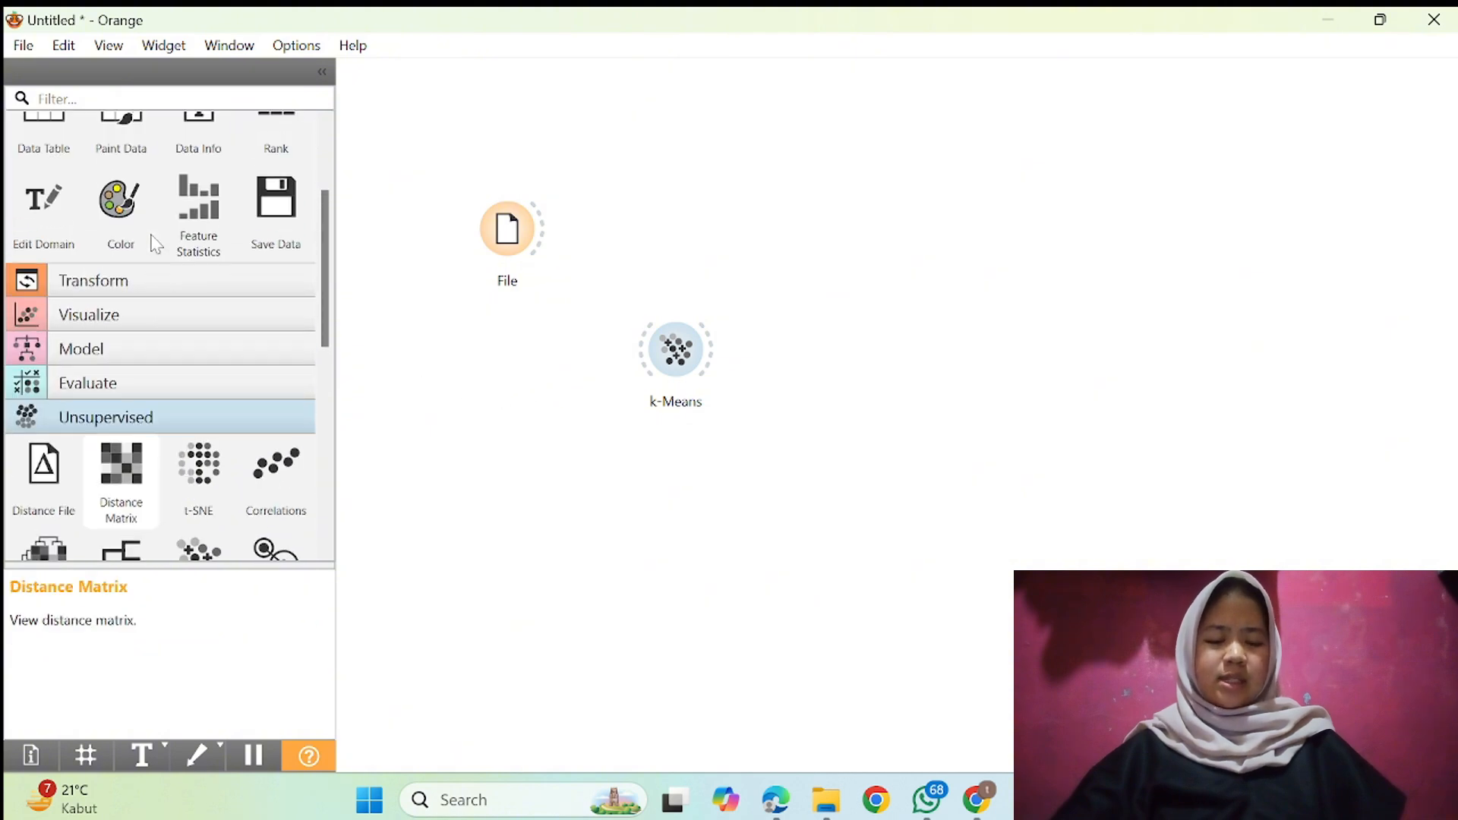
pyautogui.click(144, 327)
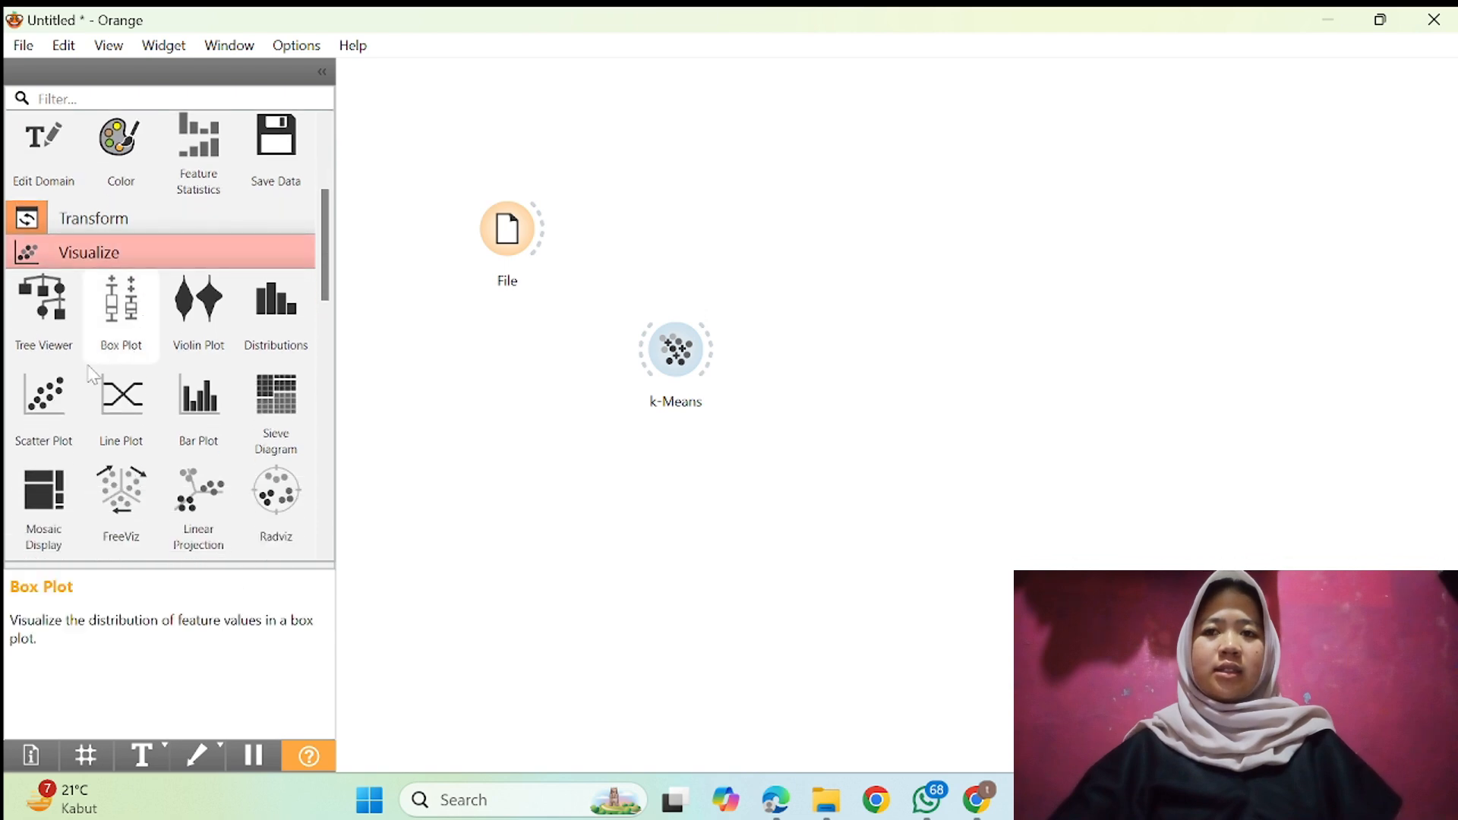
pyautogui.click(37, 398)
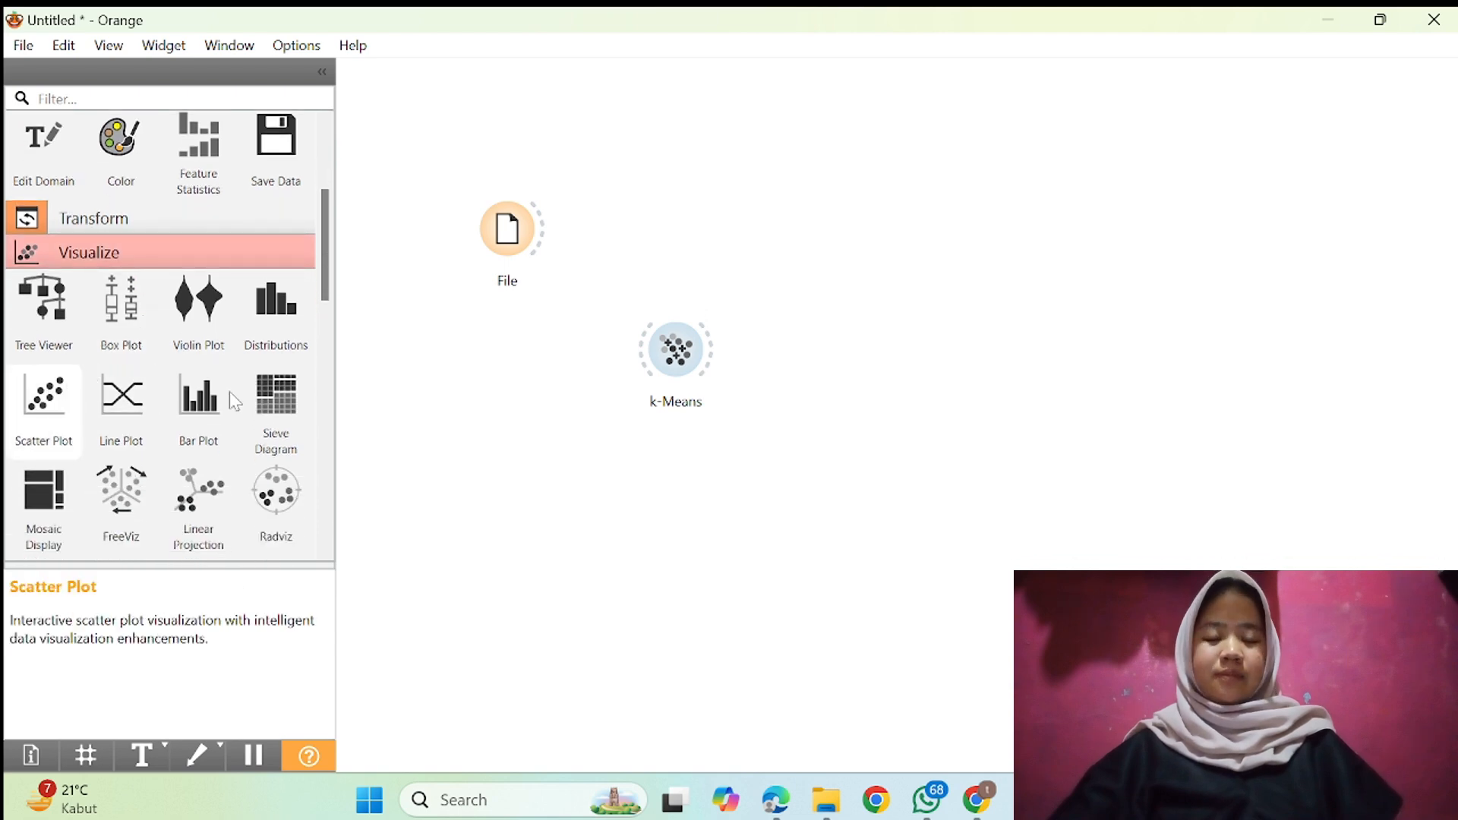
pyautogui.moveTo(855, 366); pyautogui.dragTo(834, 247)
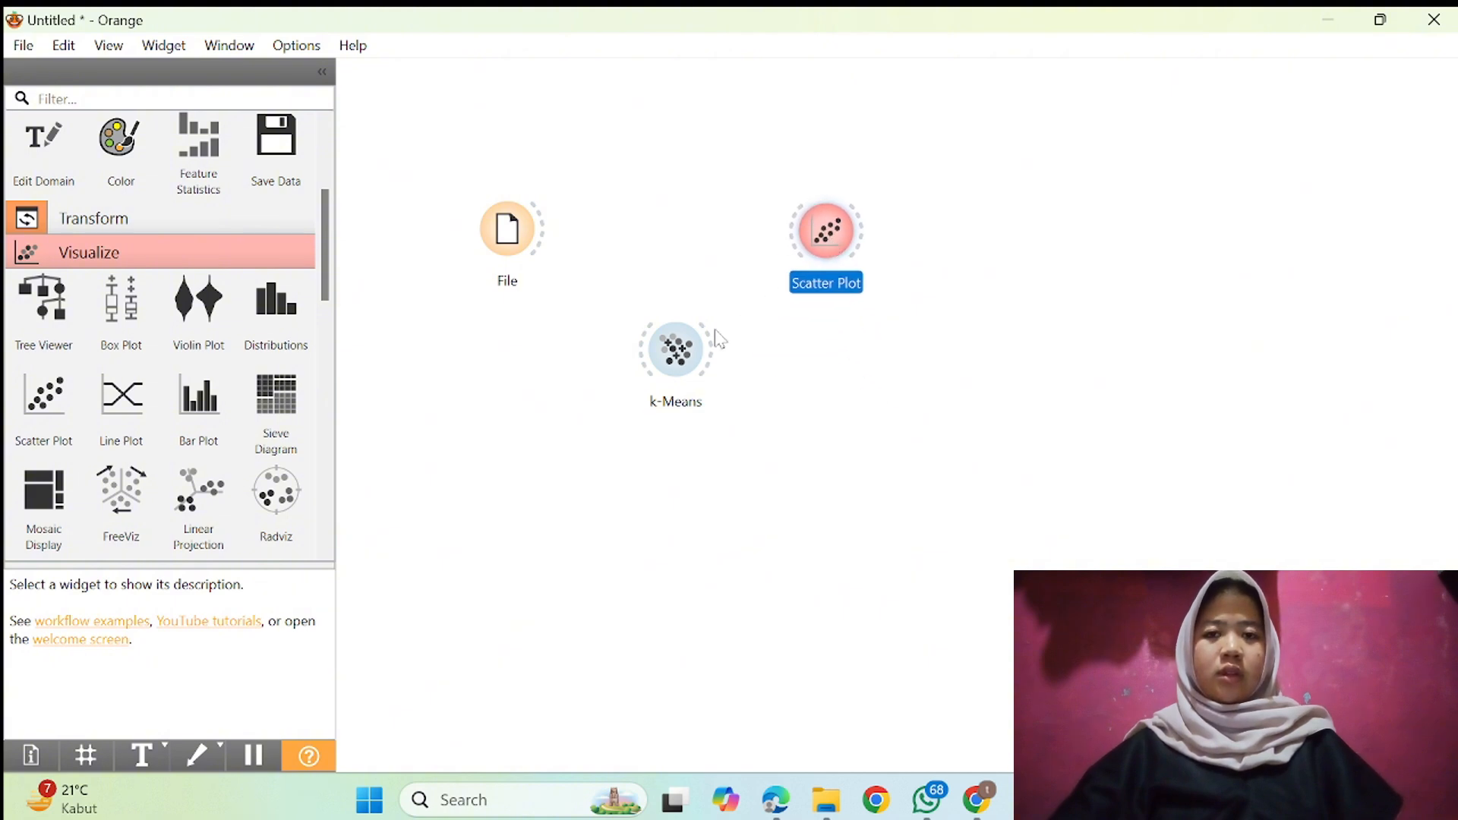
# Step: Shift k-Means and Scatter Plot slightly closer to File, and connect the File data output to k-Means
pyautogui.moveTo(676, 355); pyautogui.dragTo(657, 357)
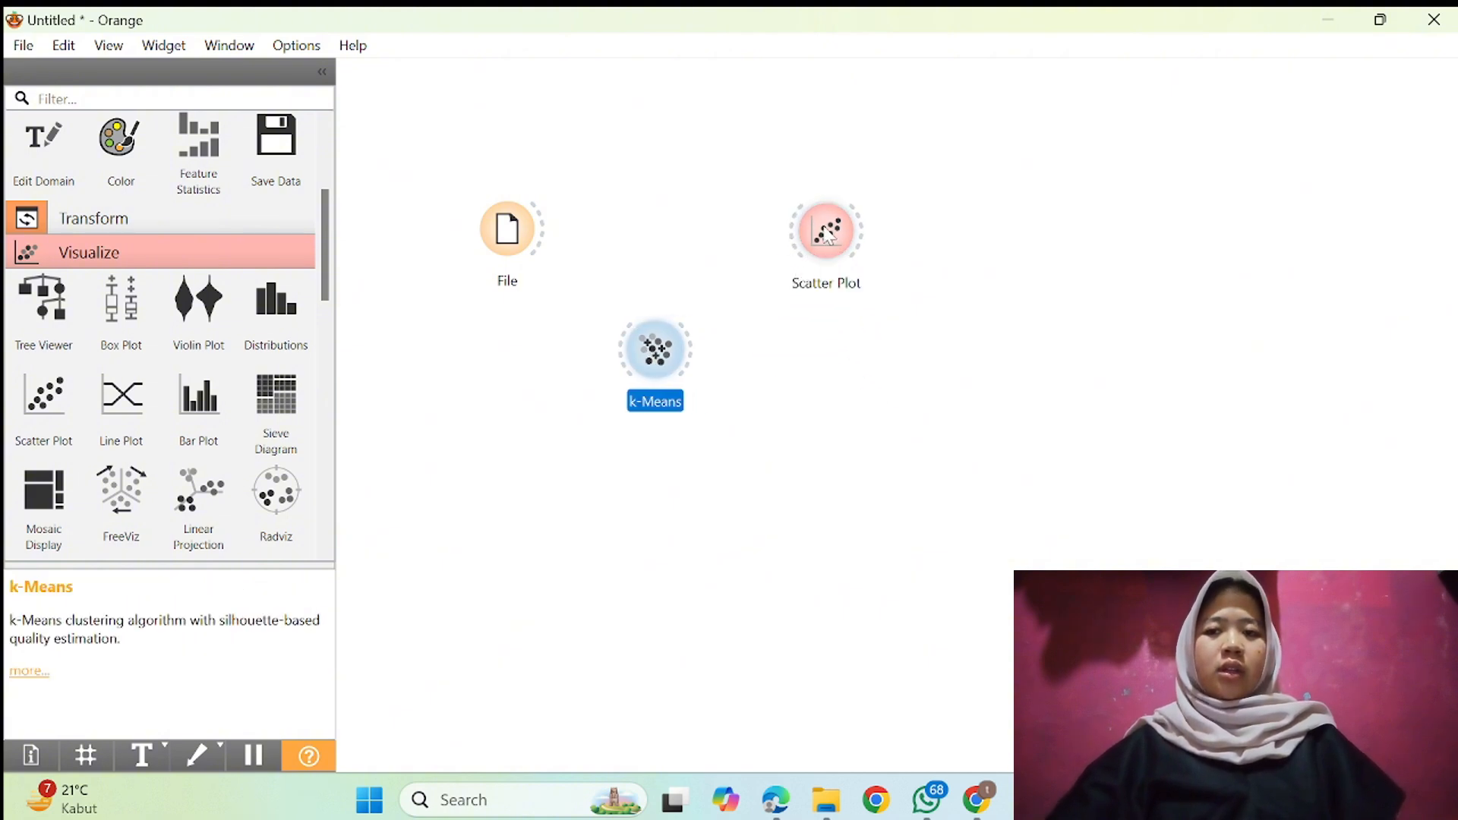
pyautogui.moveTo(827, 232); pyautogui.dragTo(798, 231)
pyautogui.click(818, 424)
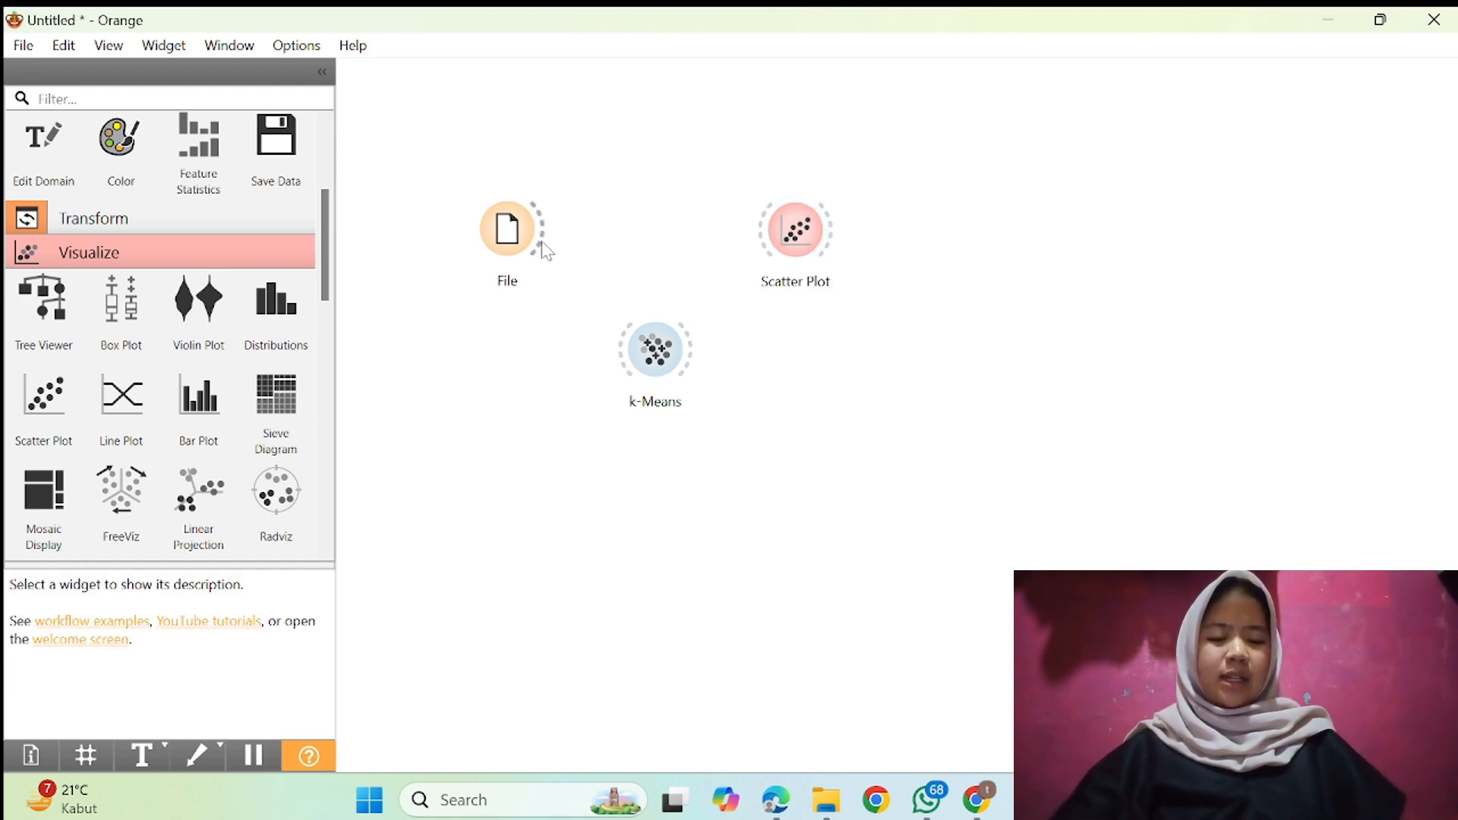
pyautogui.moveTo(544, 242); pyautogui.dragTo(621, 349)
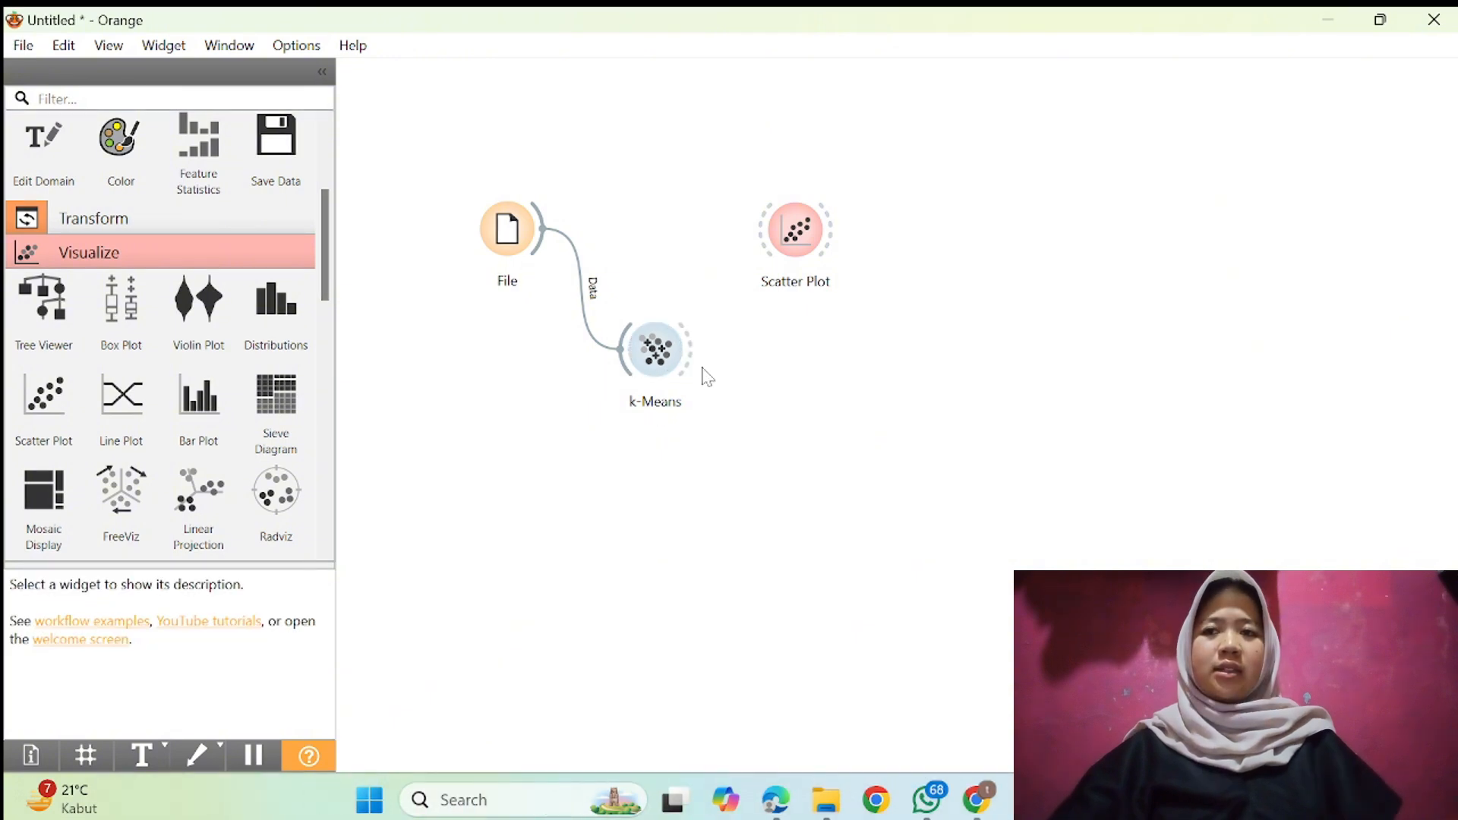
# Step: Connect the k-Means data output to Scatter Plot, and review the cluster settings in the k-Means window
pyautogui.moveTo(691, 350); pyautogui.dragTo(781, 217)
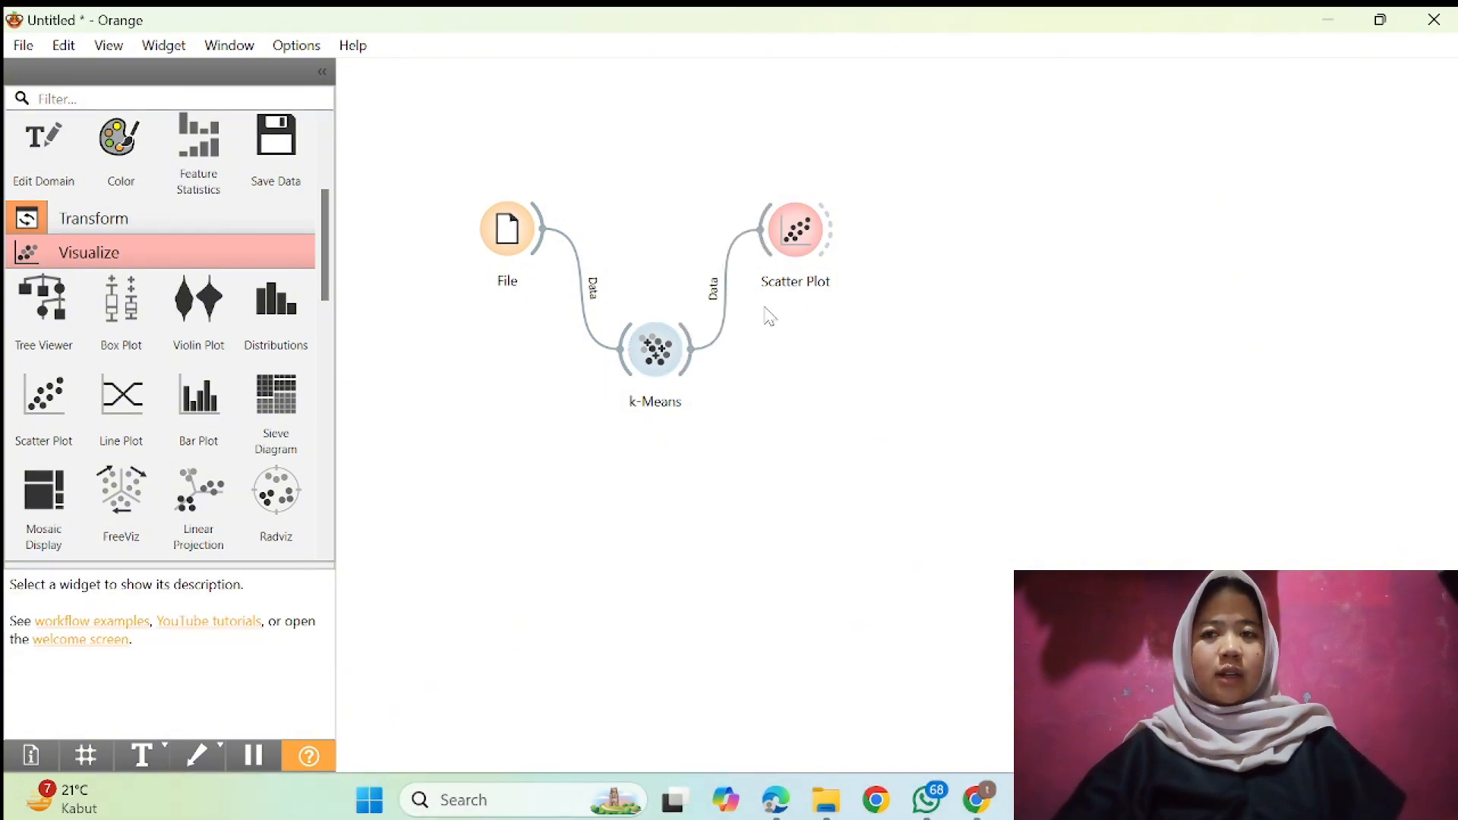
pyautogui.doubleClick(655, 368)
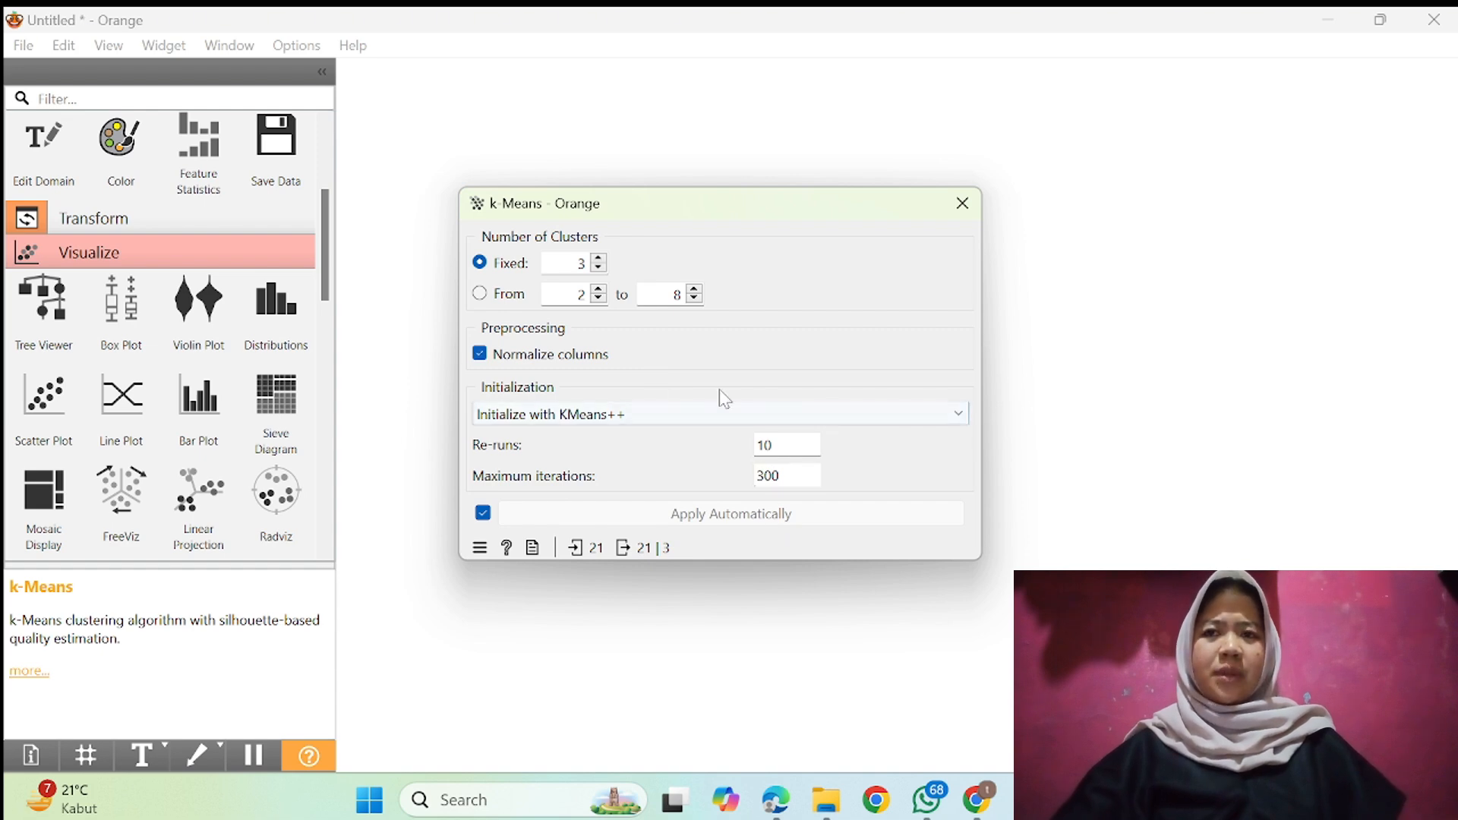
pyautogui.click(1128, 358)
# Step: Color the Scatter Plot points by Cluster, inspect how the groups spread over Kehadiran and Ijin, and return to the canvas
pyautogui.doubleClick(801, 236)
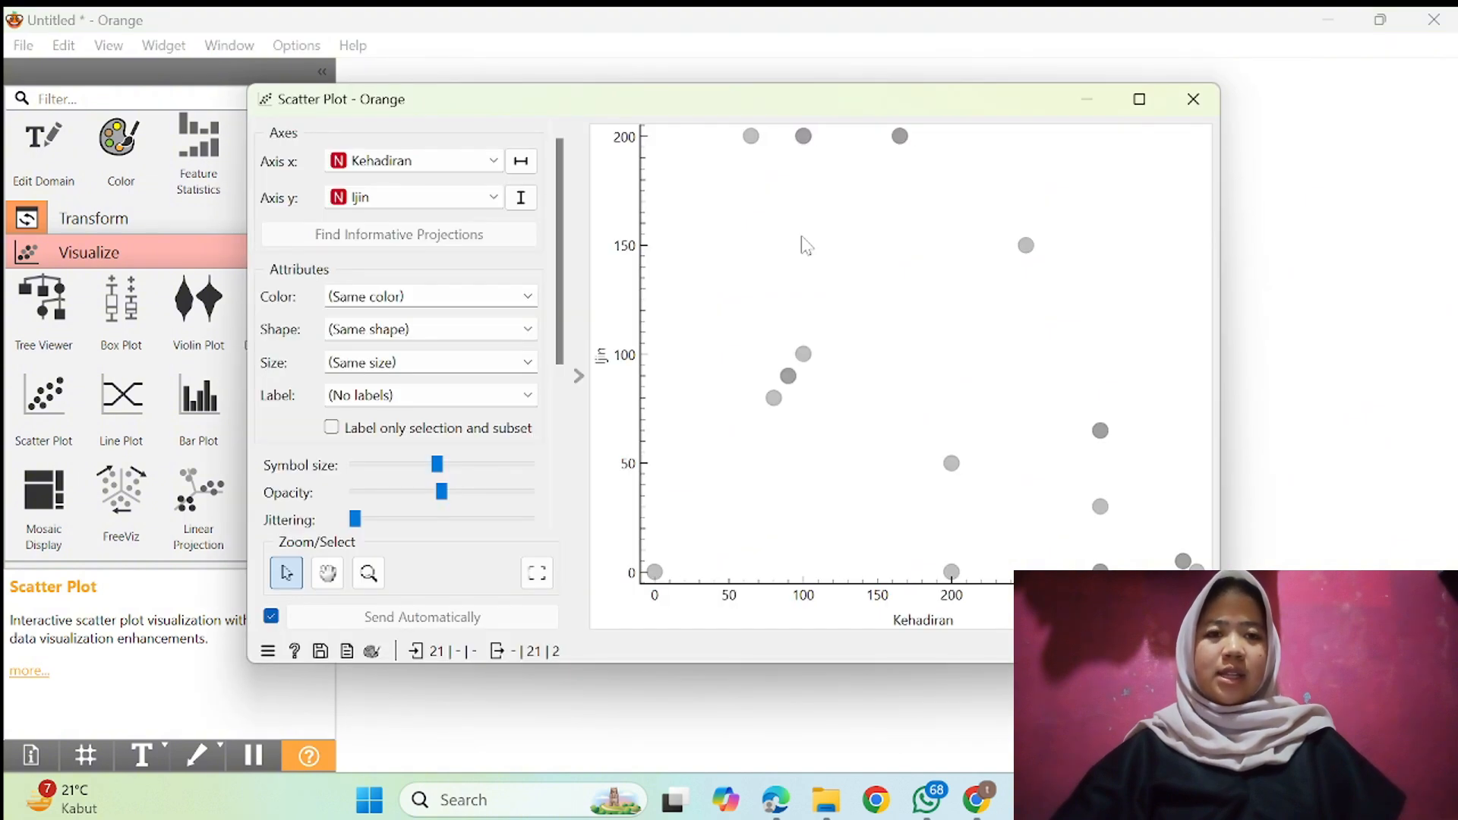
pyautogui.click(504, 298)
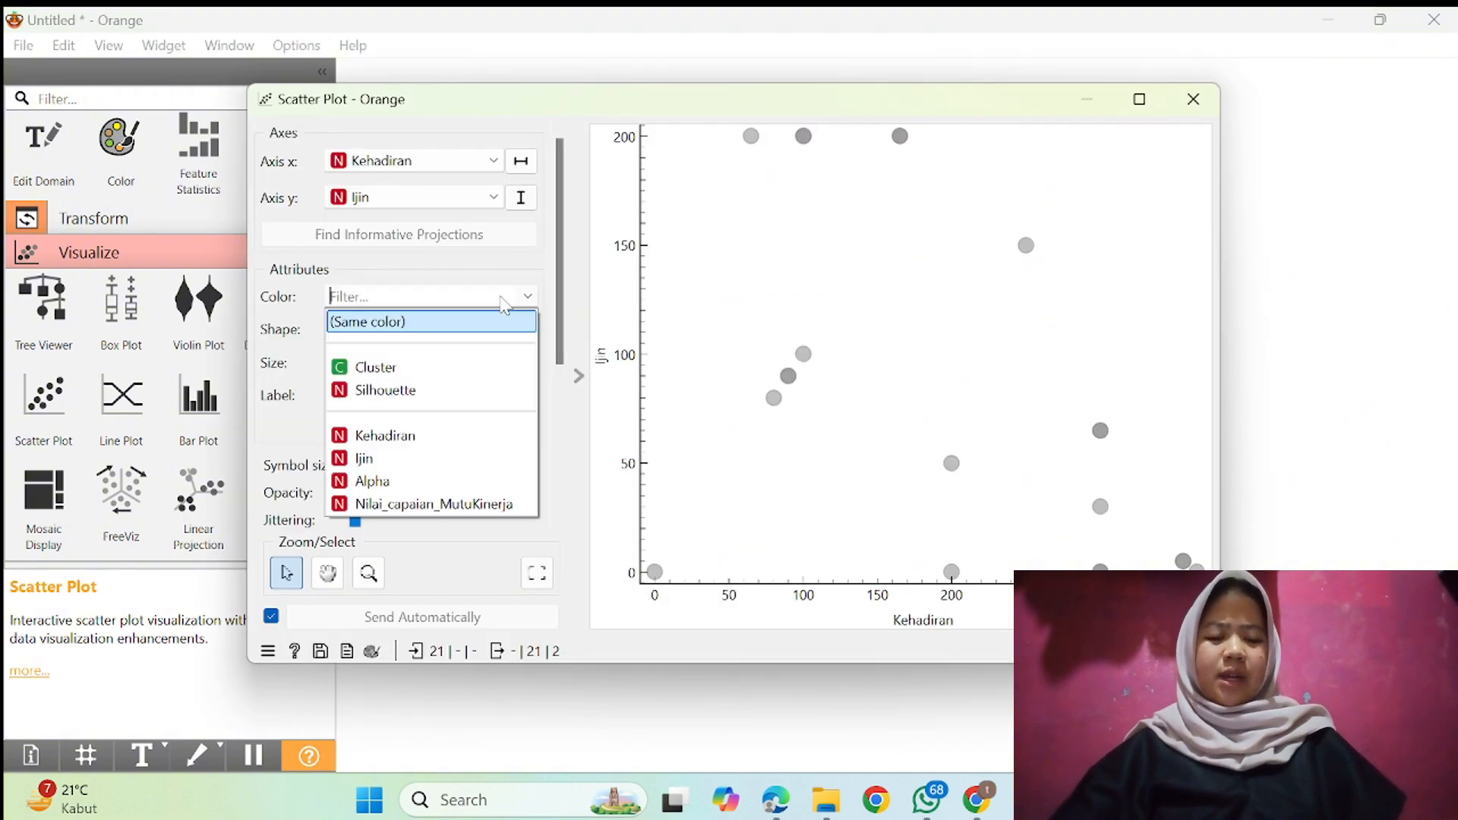
pyautogui.click(478, 371)
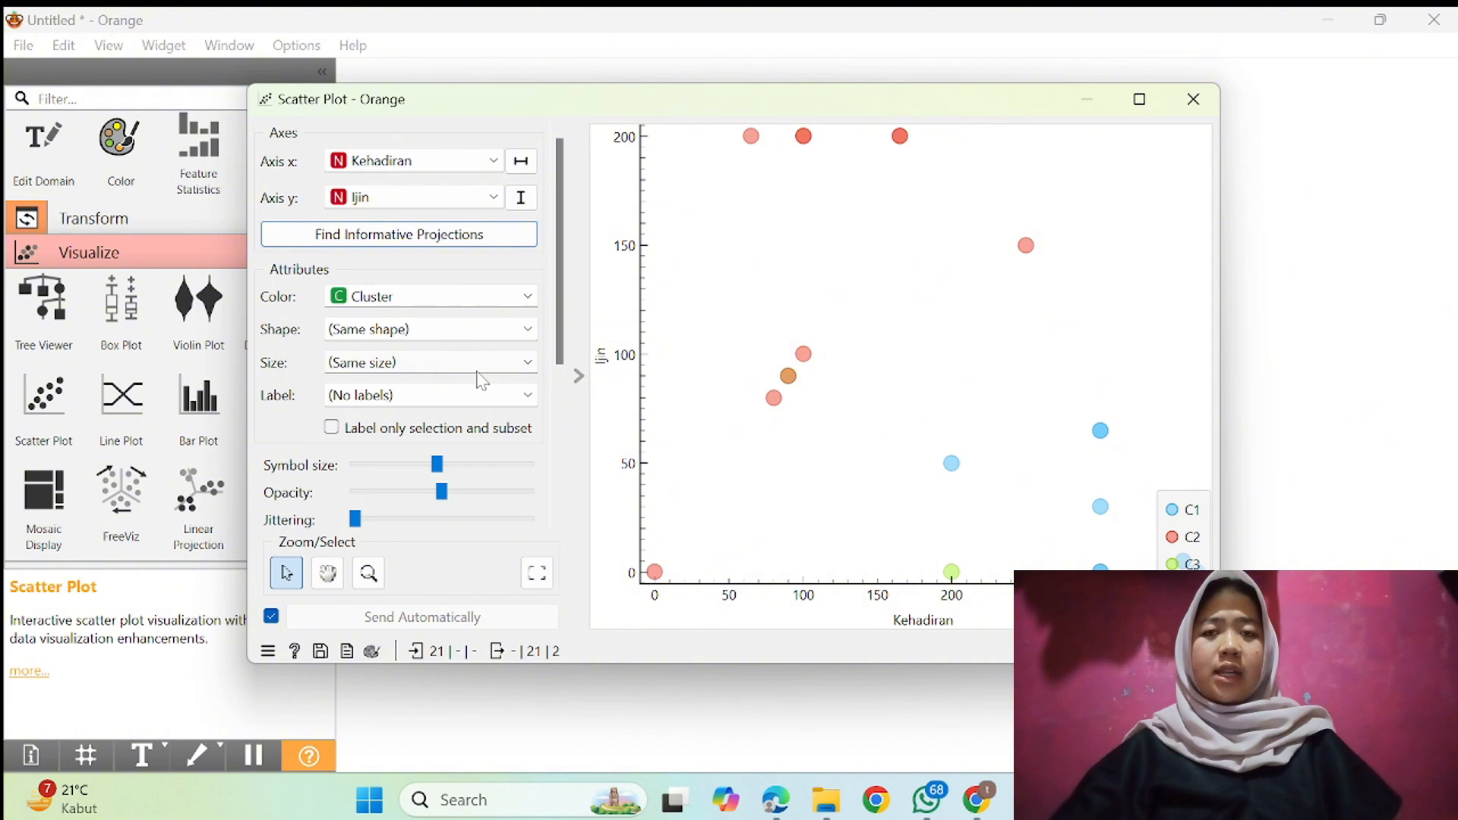
pyautogui.scroll(-5, 1037, 507)
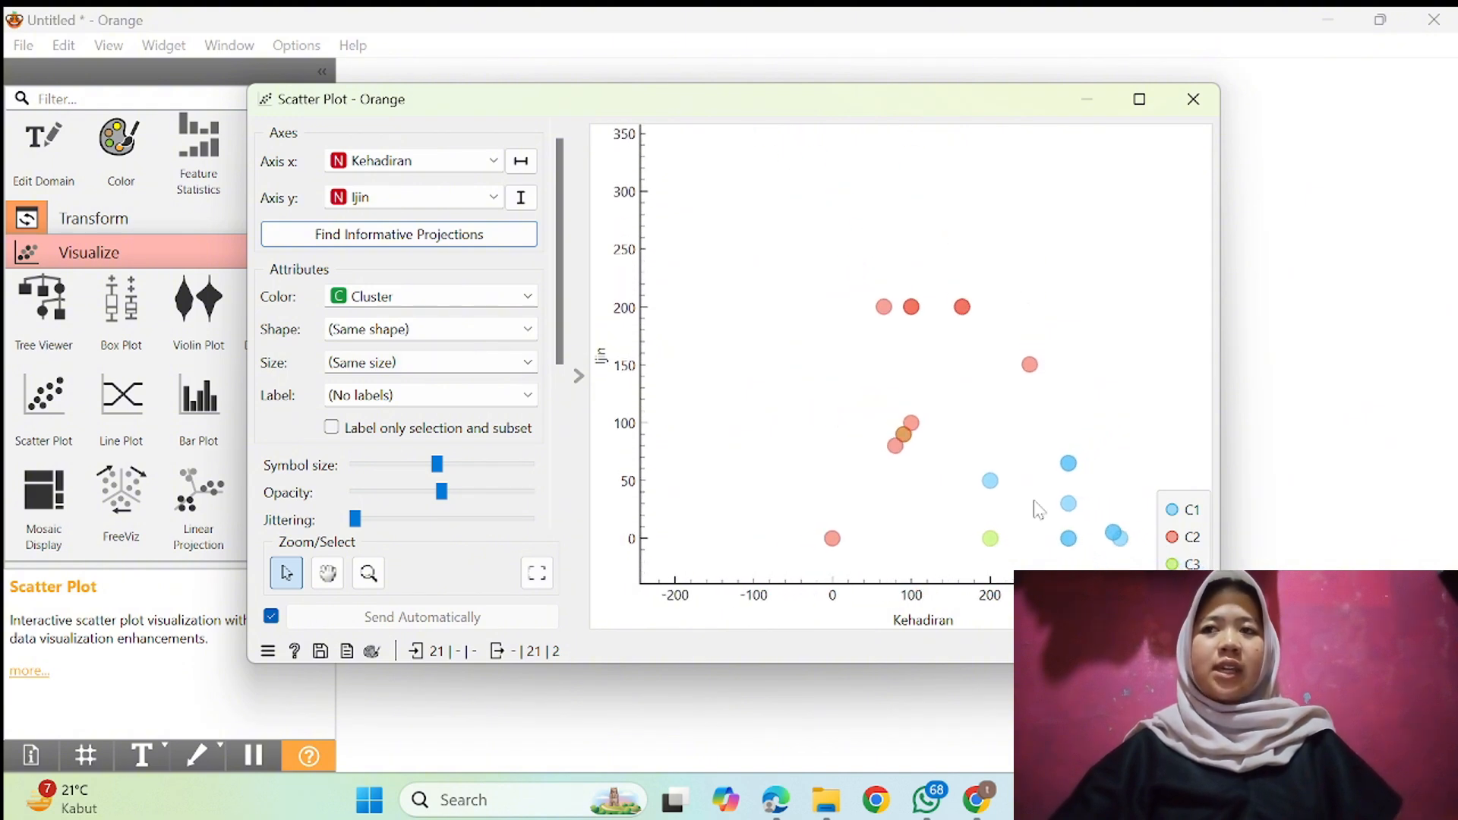
pyautogui.scroll(-2, 1038, 509)
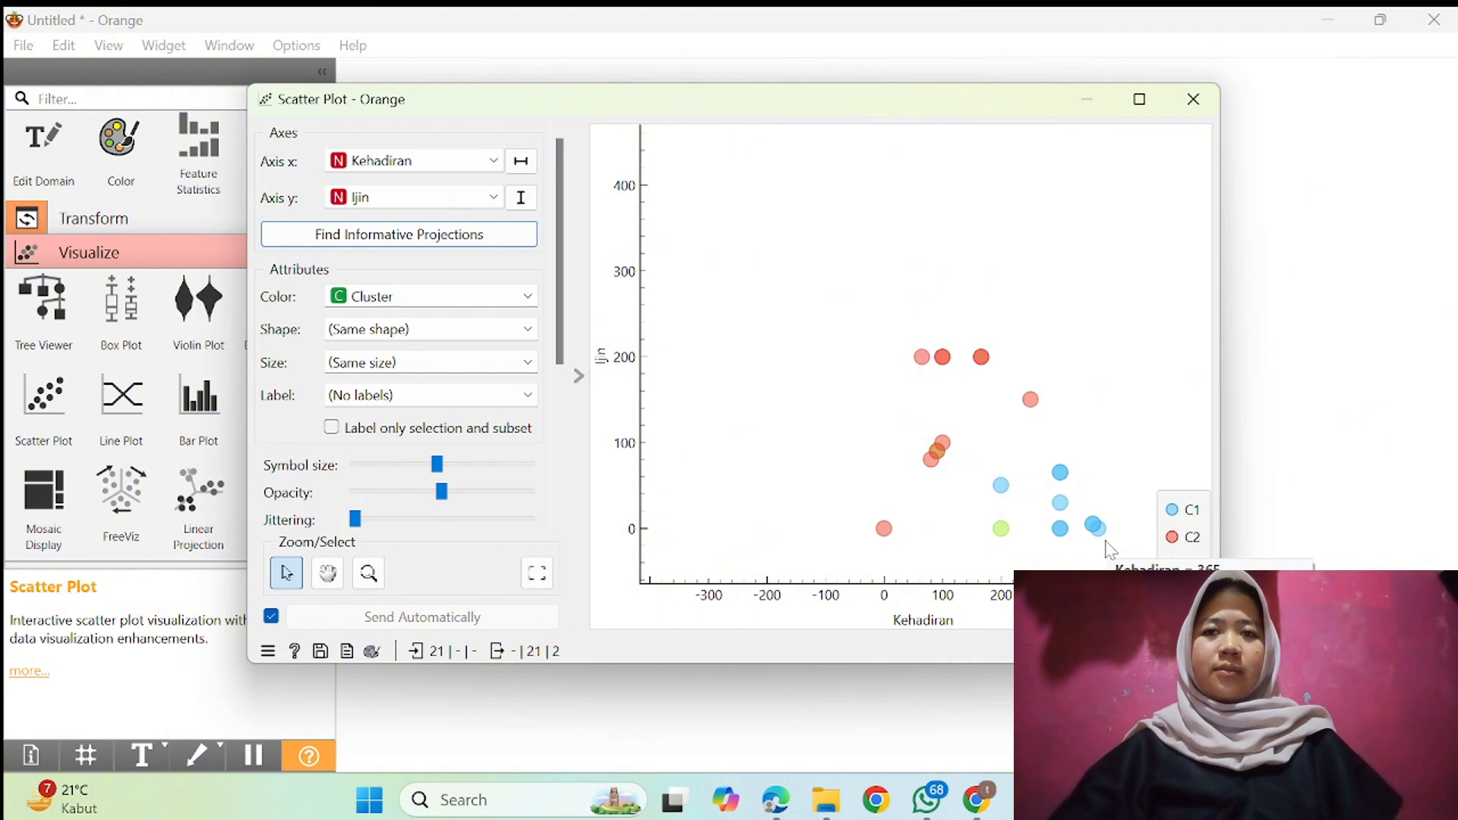
pyautogui.click(1348, 361)
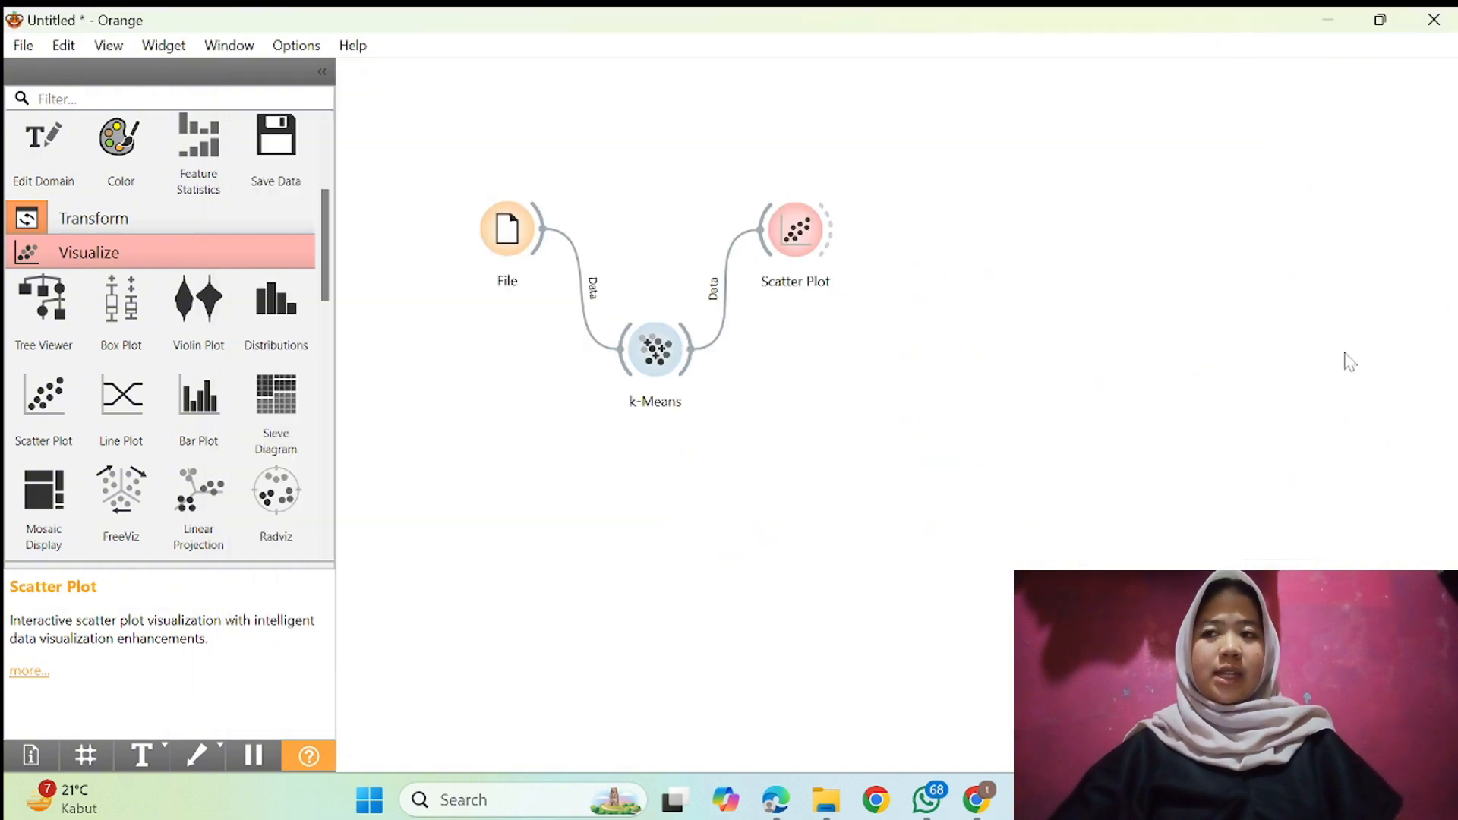
# Step: Add a Predictions widget diagonally below k-Means, directly under Scatter Plot, and connect the k-Means data output to it
pyautogui.scroll(3, 158, 347)
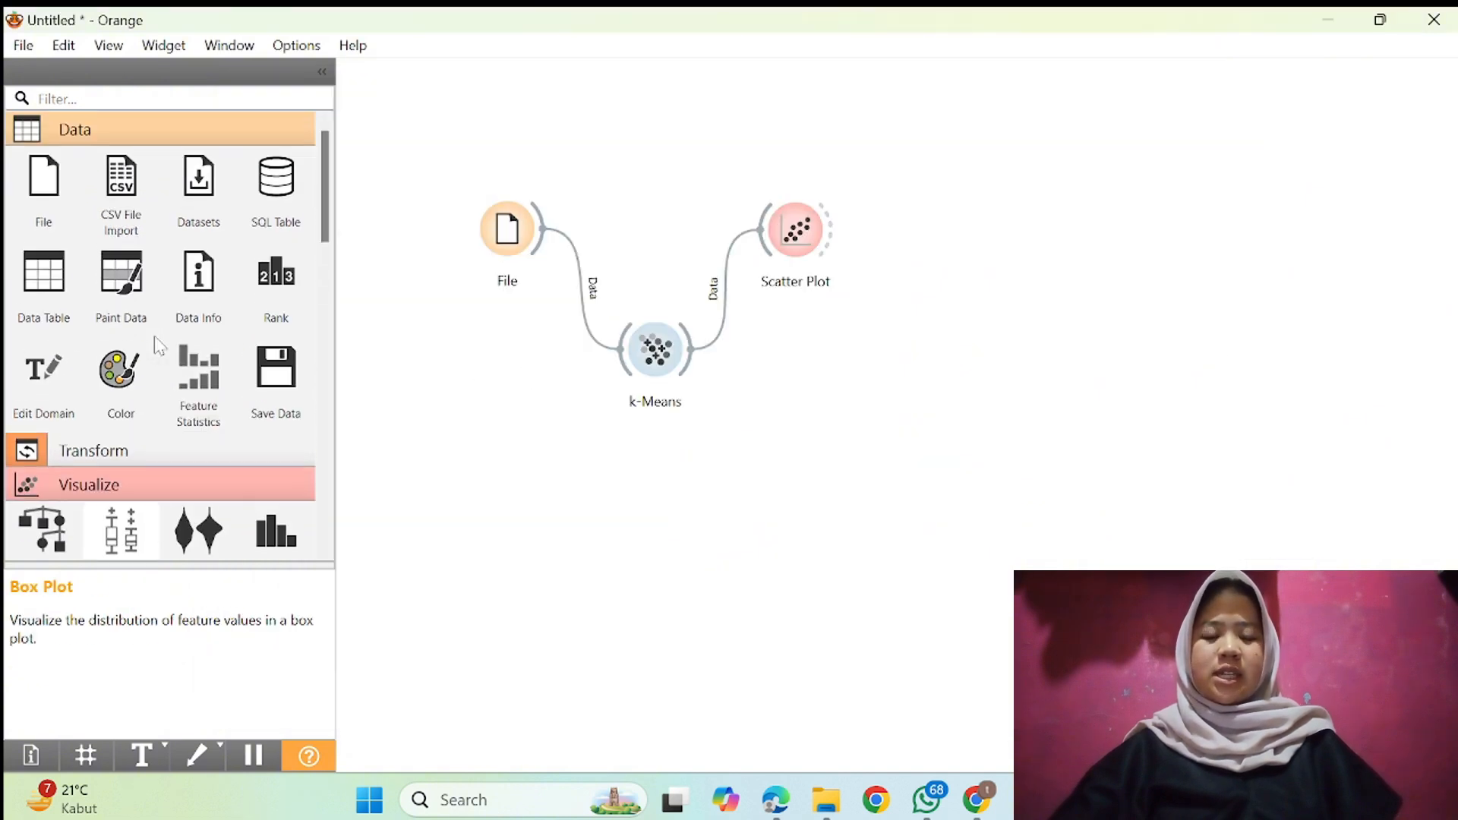
pyautogui.scroll(-10, 158, 346)
pyautogui.scroll(2, 158, 347)
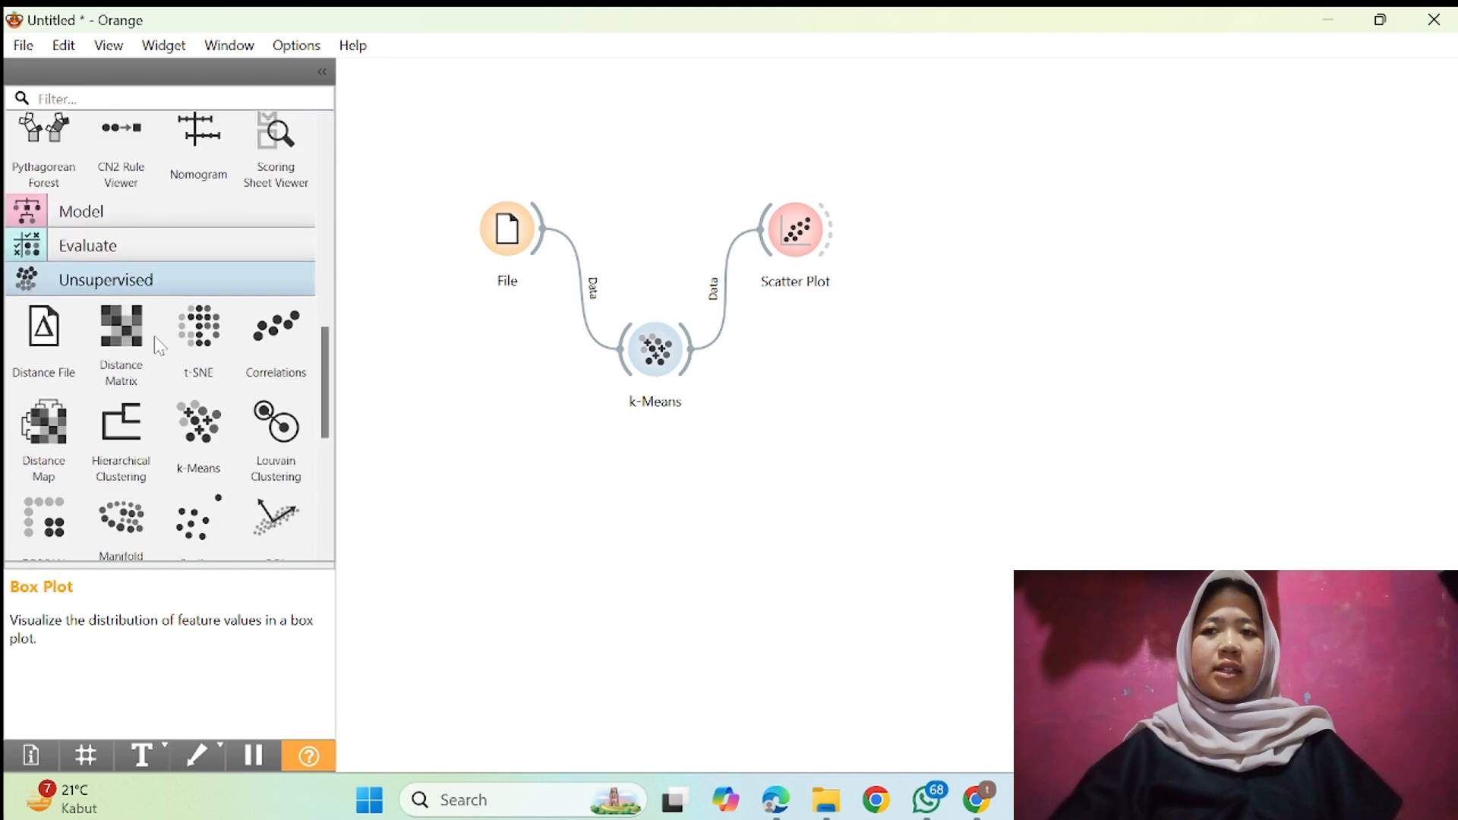
pyautogui.click(162, 251)
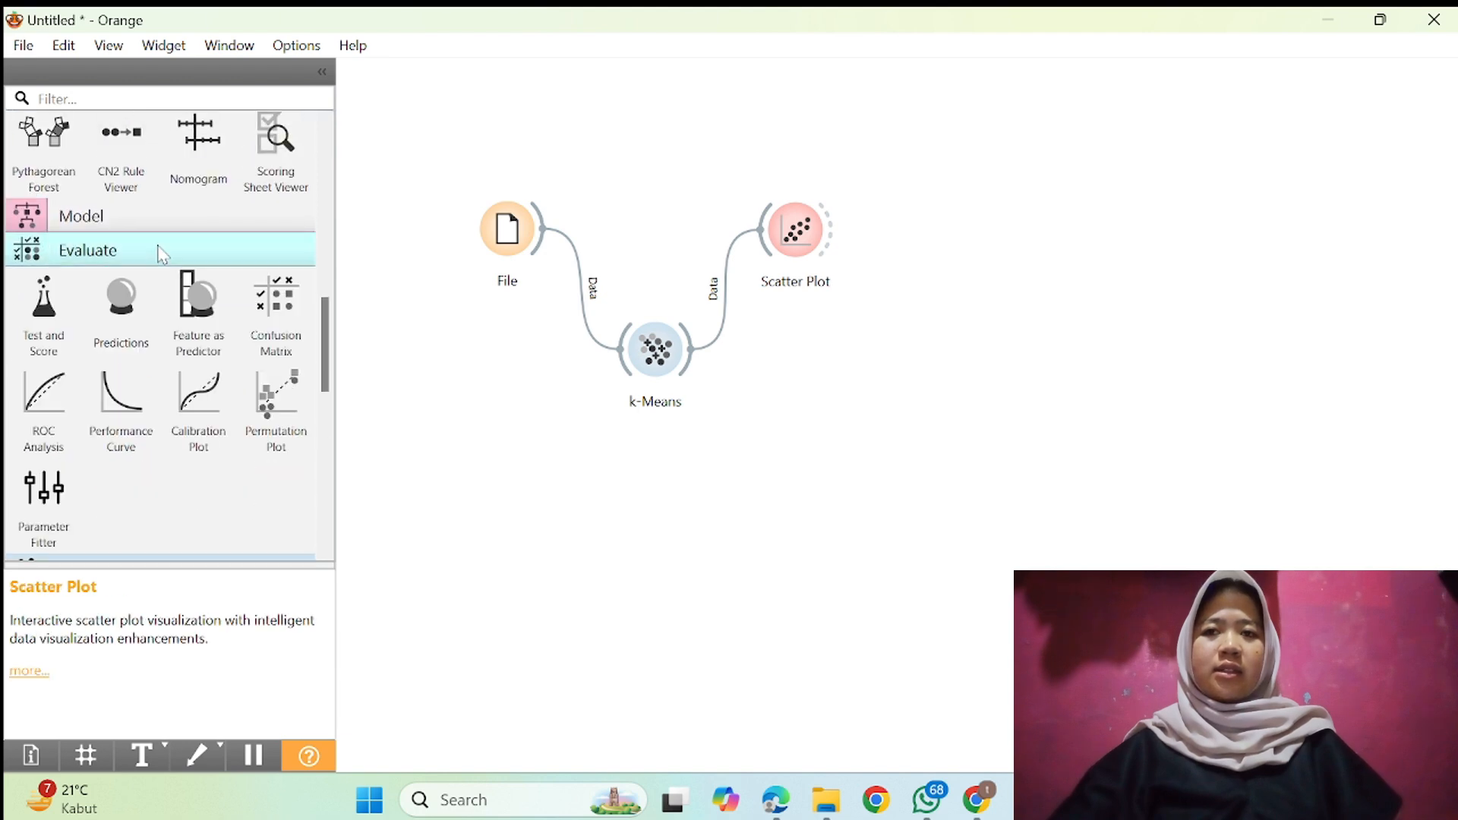
pyautogui.click(107, 309)
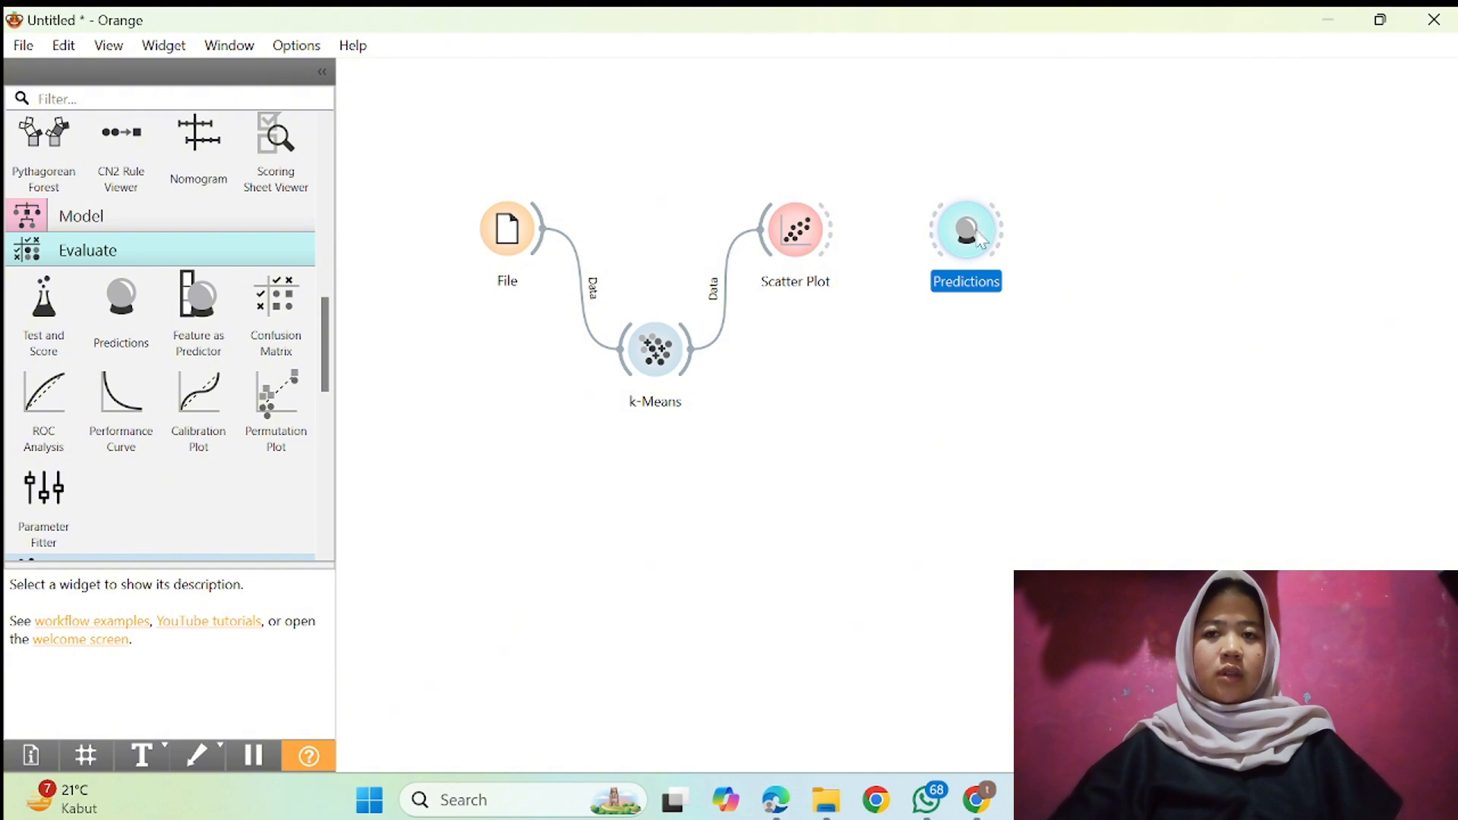
pyautogui.moveTo(974, 241); pyautogui.dragTo(803, 476)
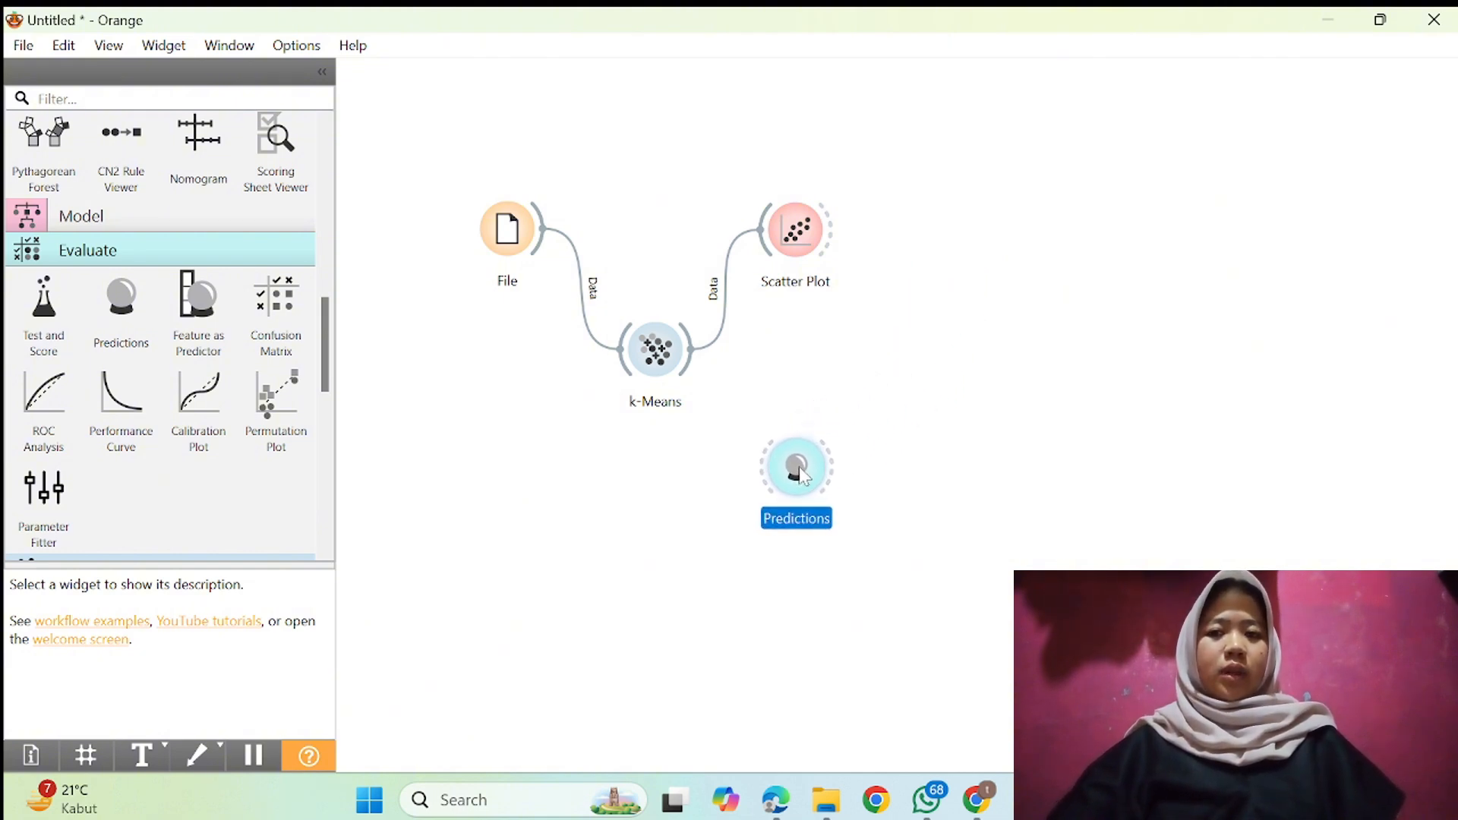
pyautogui.click(699, 373)
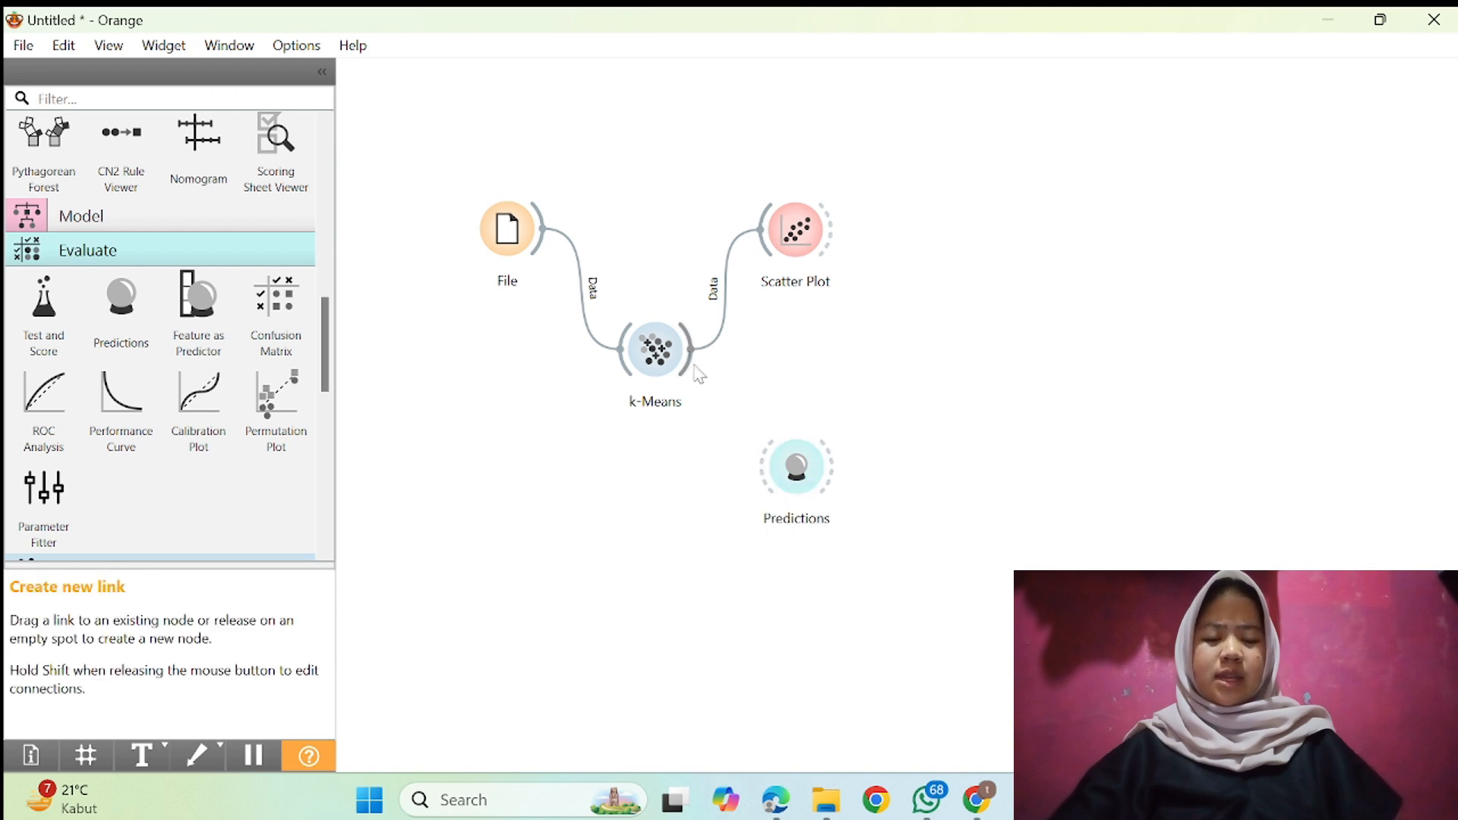
pyautogui.moveTo(698, 373); pyautogui.dragTo(761, 467)
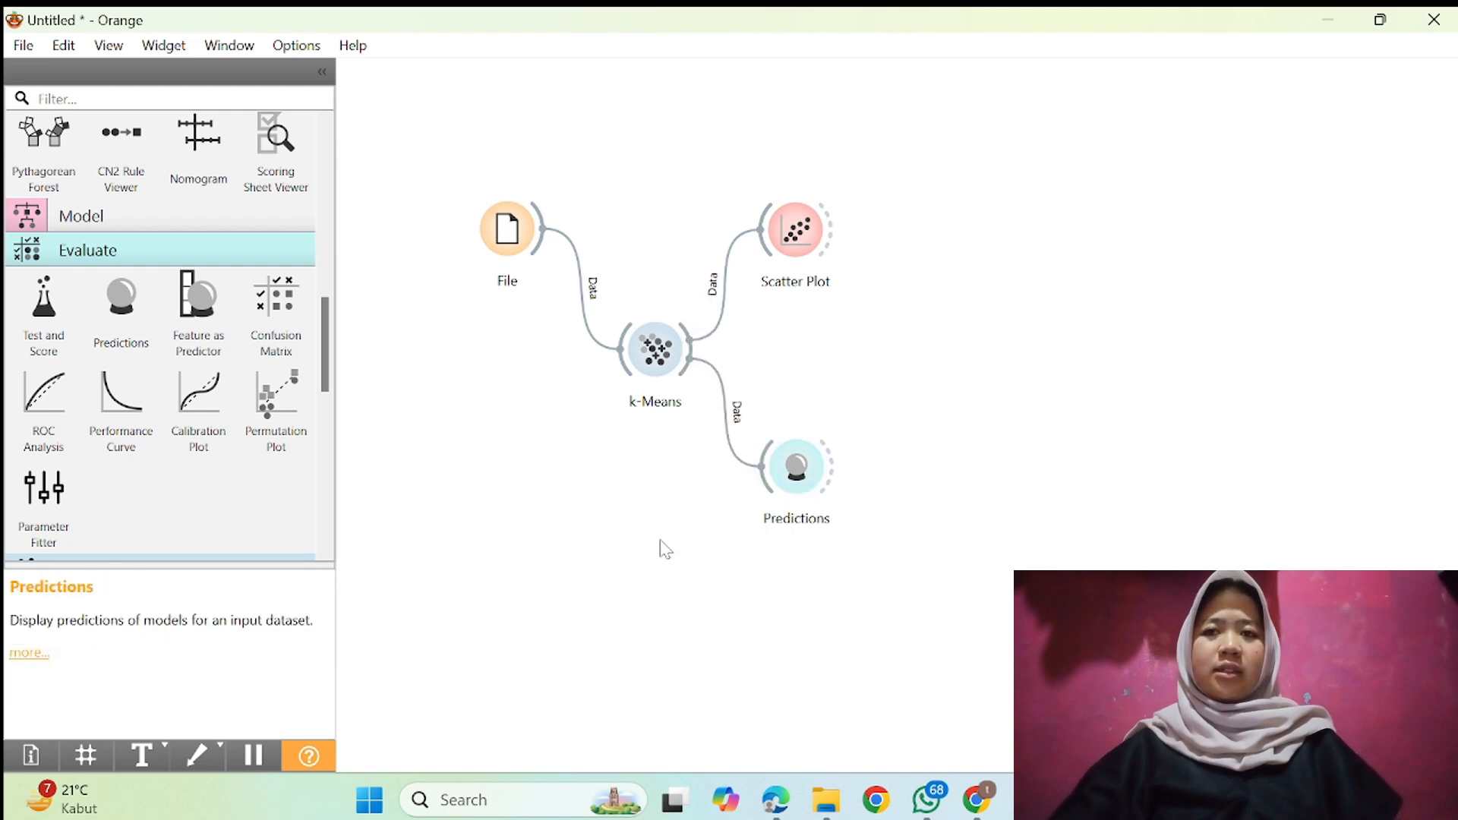
# Step: Review the cluster and silhouette value assigned to each row in the Predictions table, and return to the canvas
pyautogui.doubleClick(797, 467)
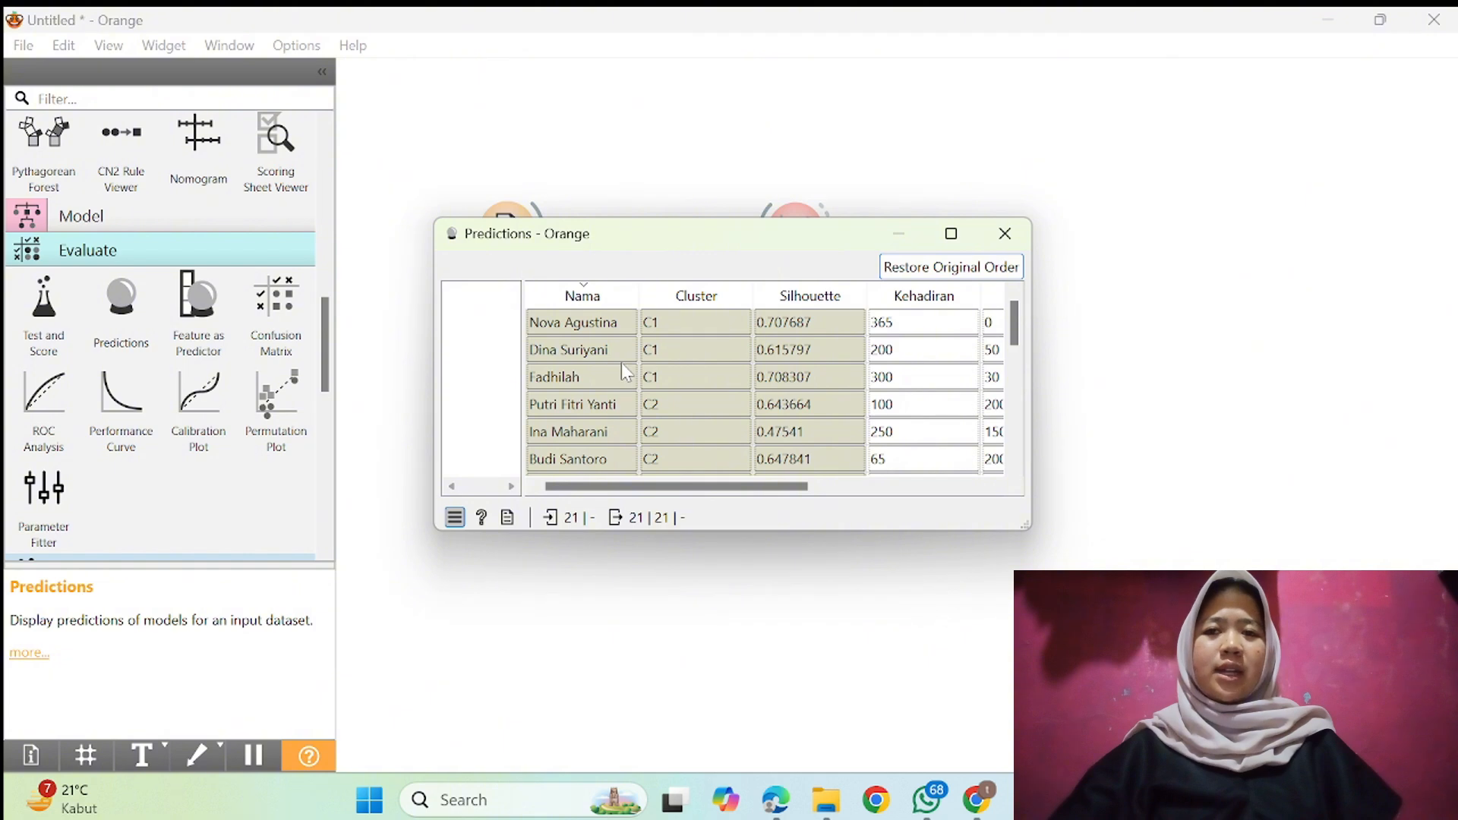
pyautogui.scroll(-5, 624, 371)
pyautogui.scroll(5, 622, 371)
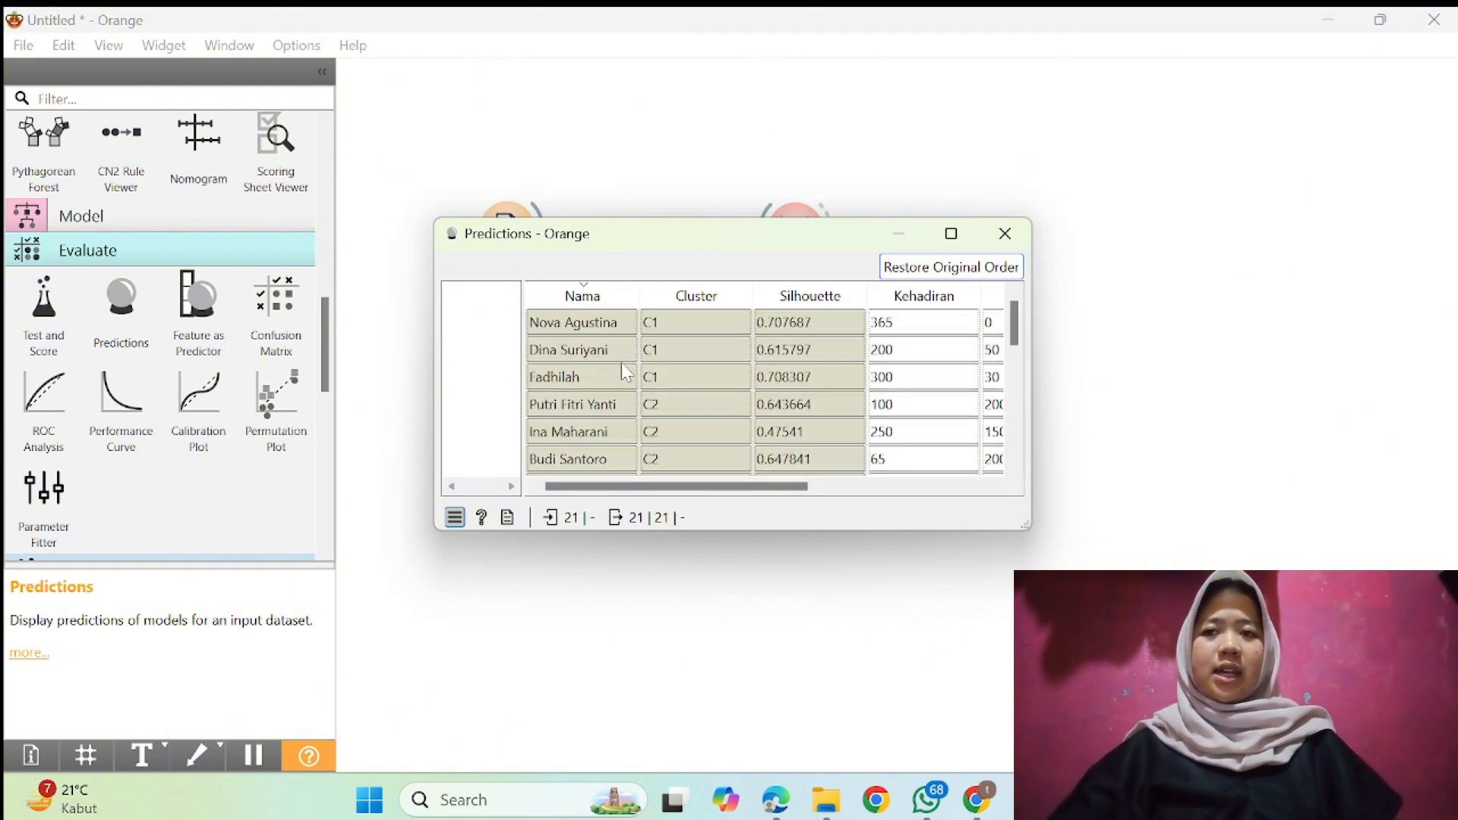
pyautogui.click(1212, 380)
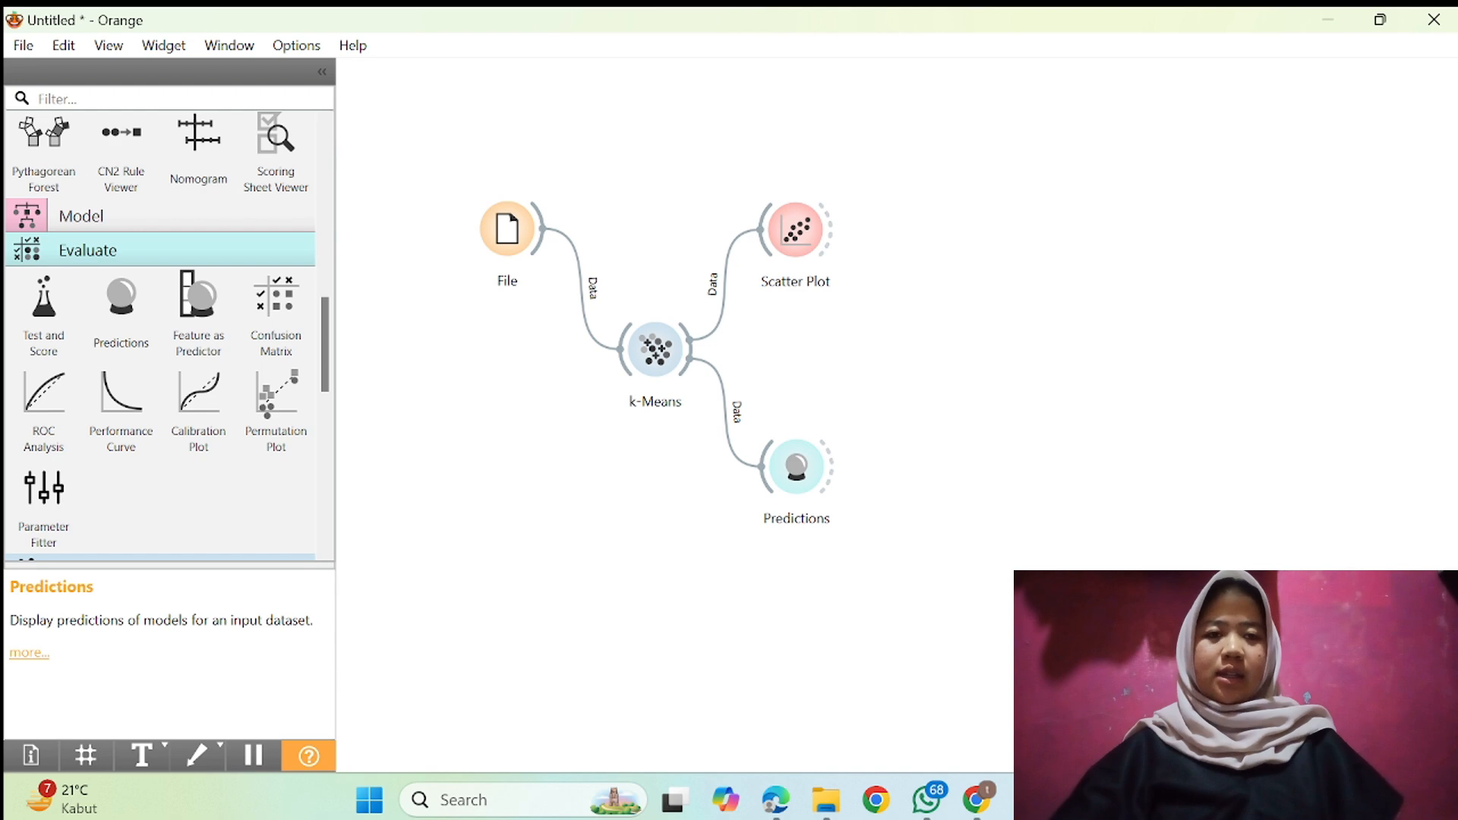
pyautogui.moveTo(1027, 799)
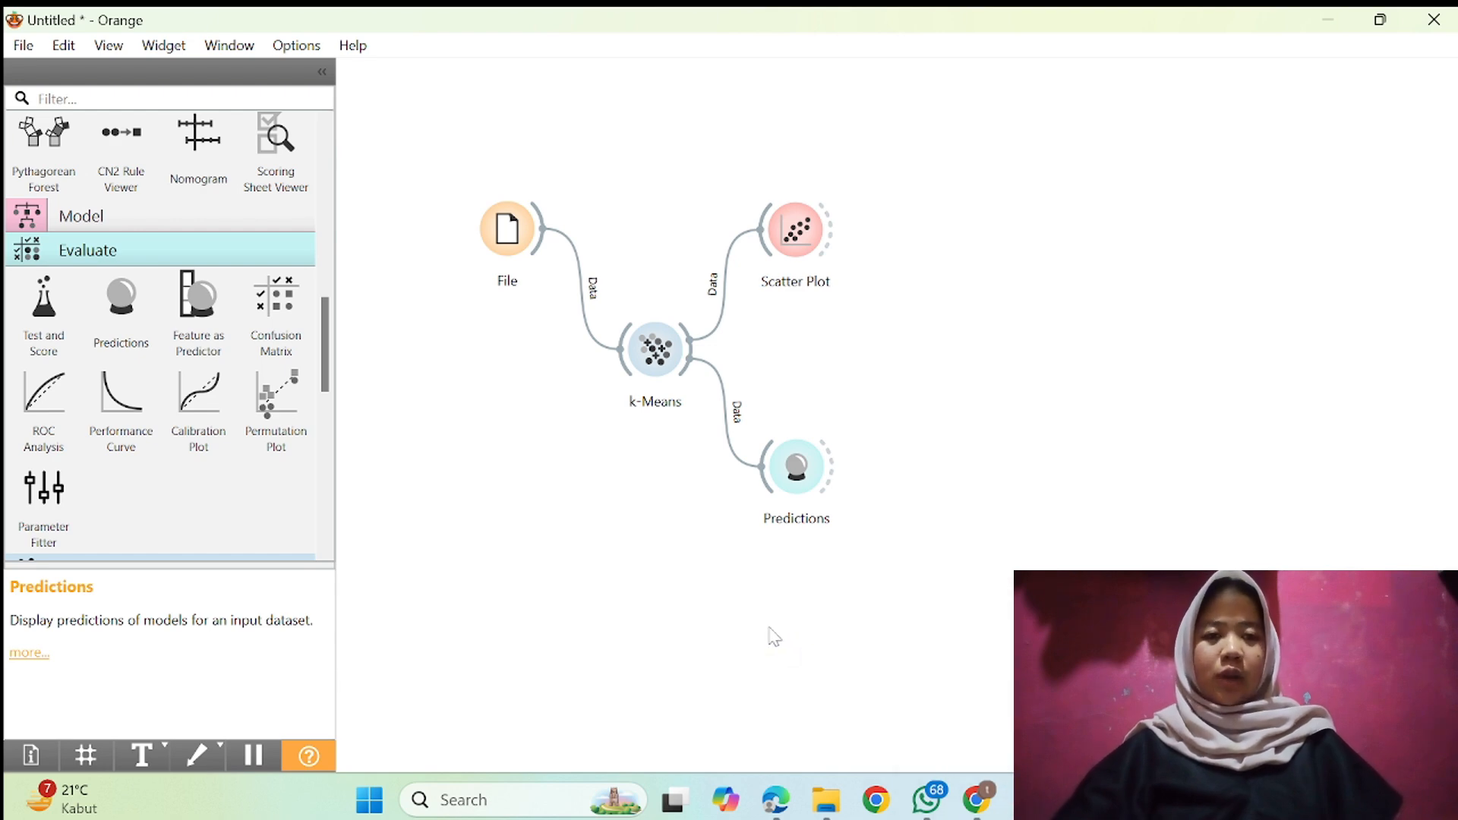